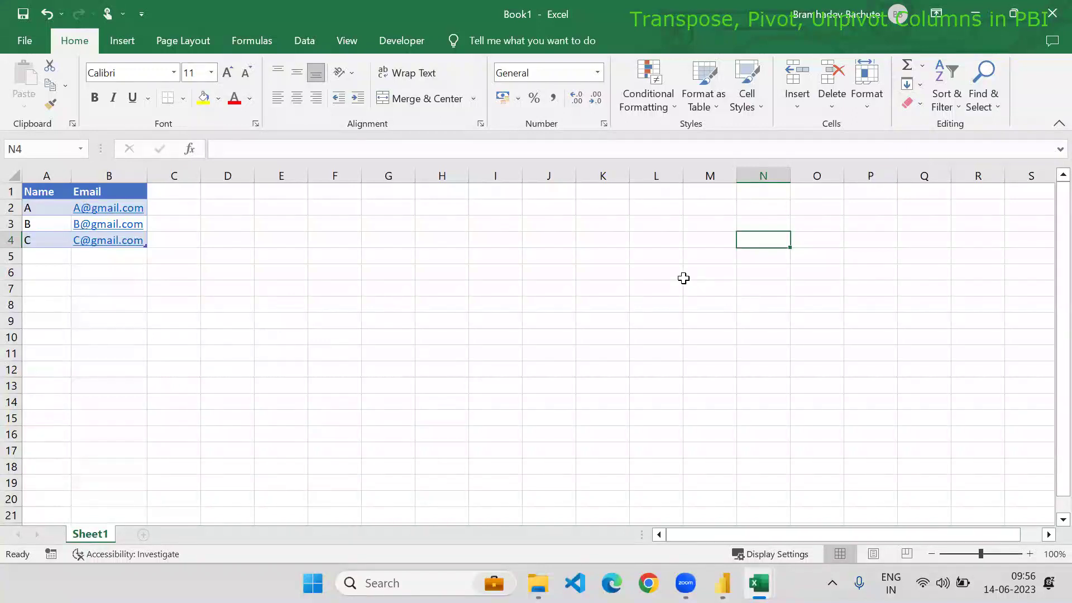
# Enter the headers Person1, Name, Email and Contact in J3:M3.
pyautogui.click(562, 208)
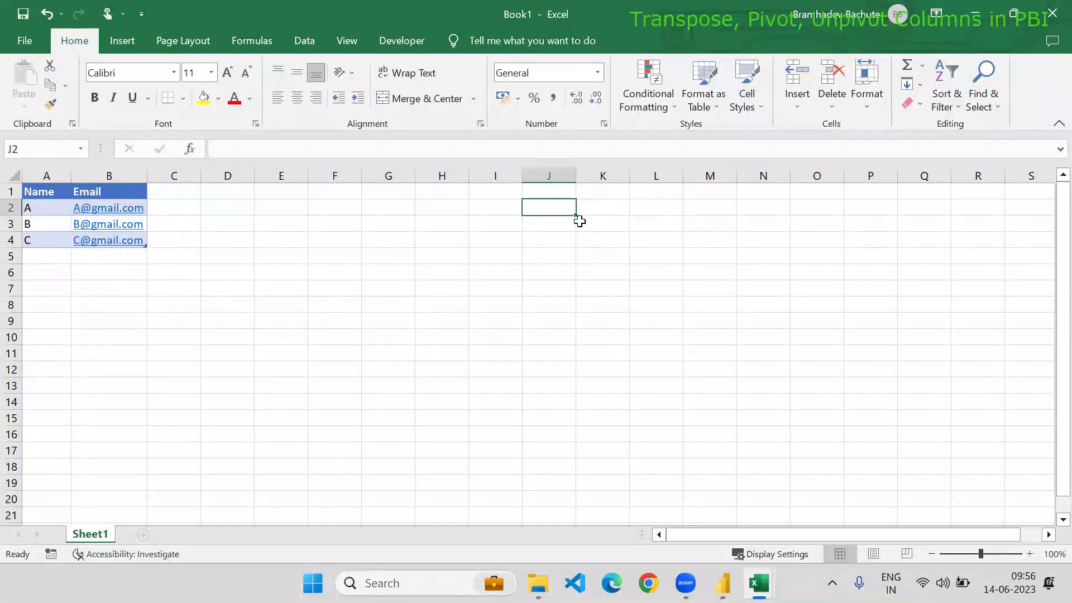
pyautogui.moveTo(603, 207); pyautogui.dragTo(876, 209)
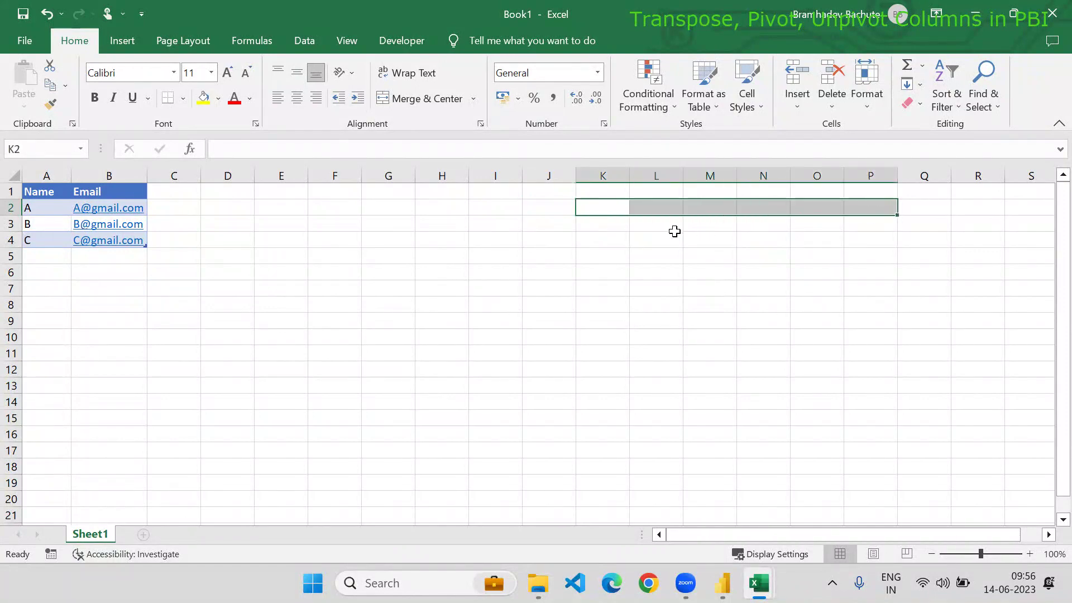
pyautogui.click(574, 234)
pyautogui.moveTo(591, 202); pyautogui.dragTo(580, 410)
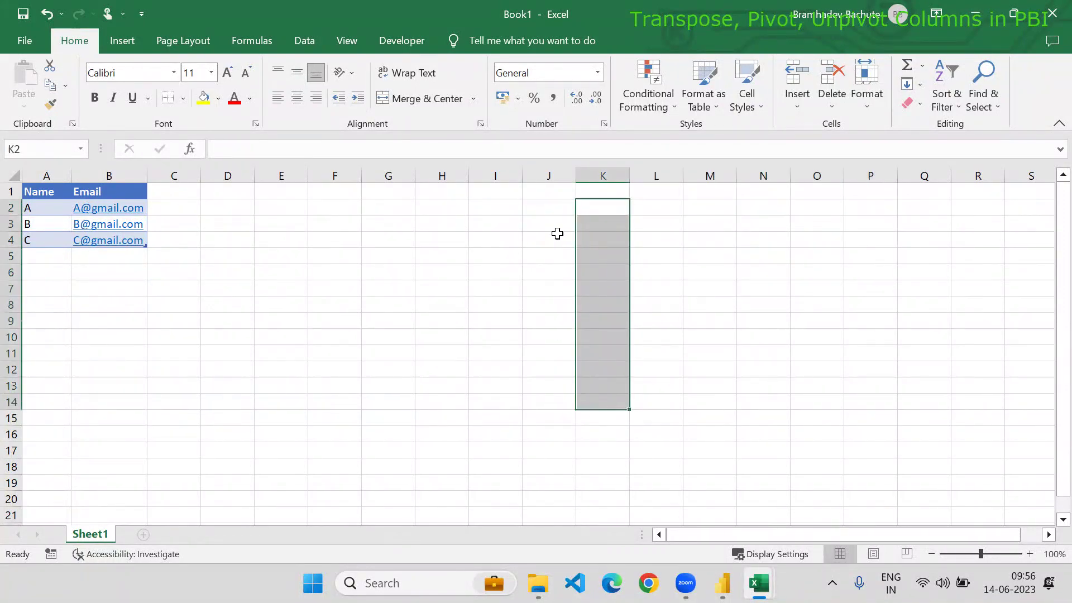
pyautogui.click(546, 218)
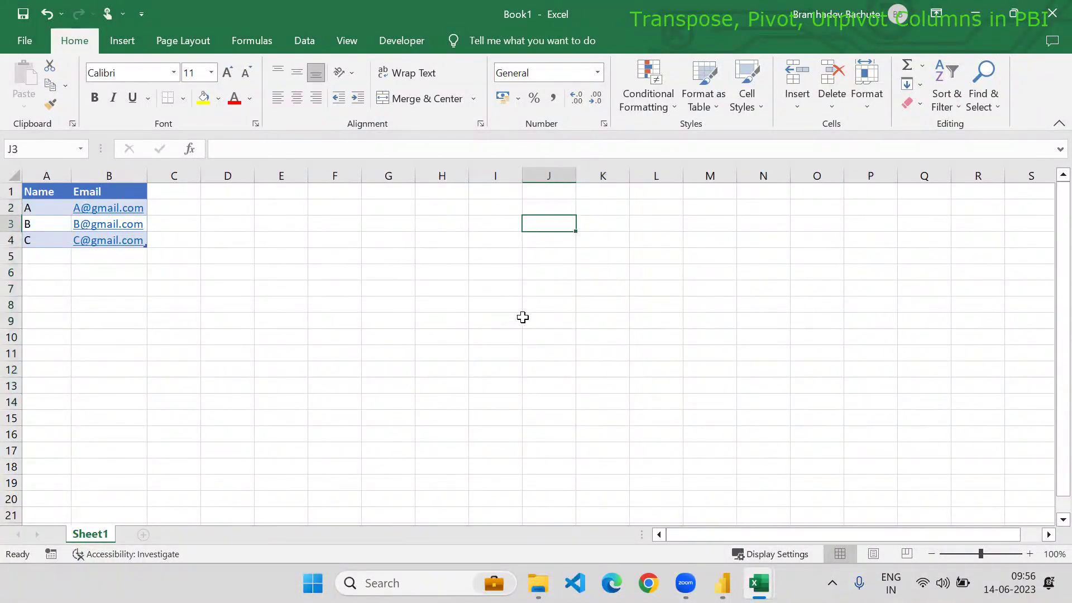
pyautogui.write('Person')
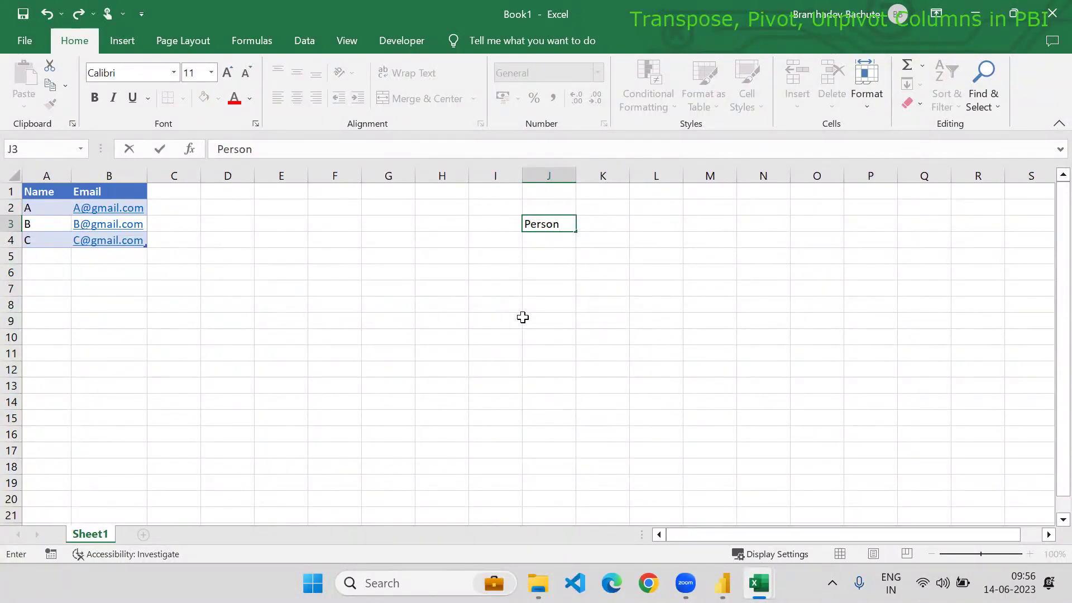
pyautogui.write('1')
pyautogui.press('Return')
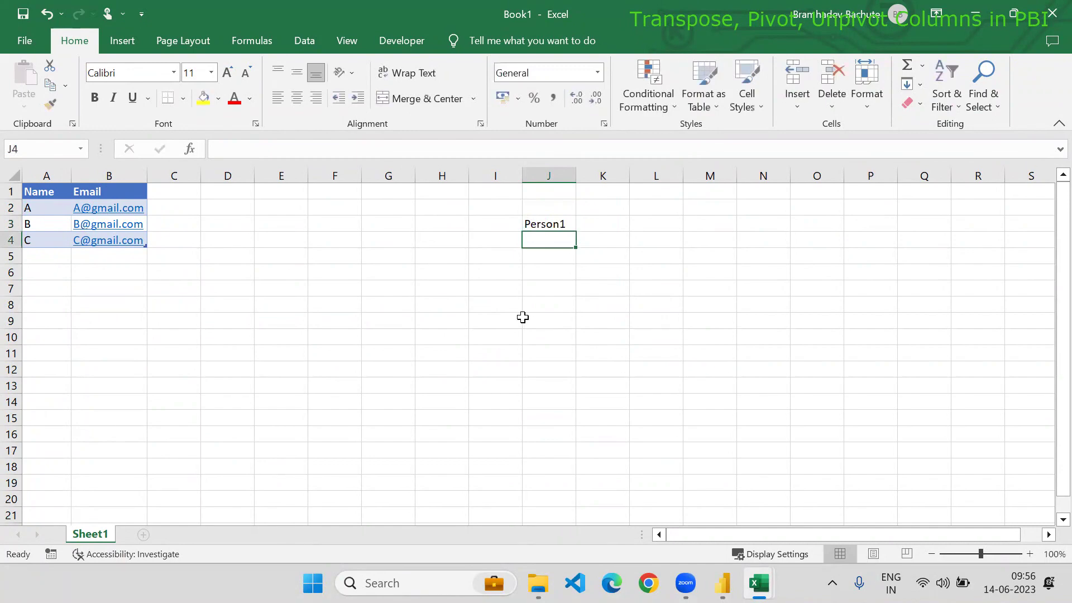
pyautogui.press('Right')
pyautogui.press('Up')
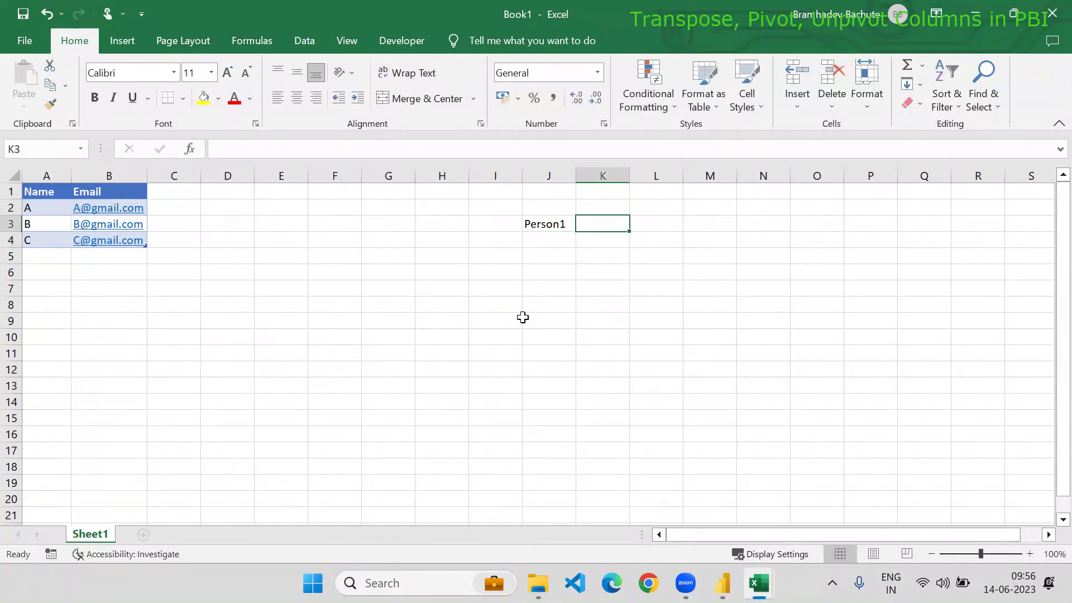
pyautogui.write('Name')
pyautogui.press('Tab')
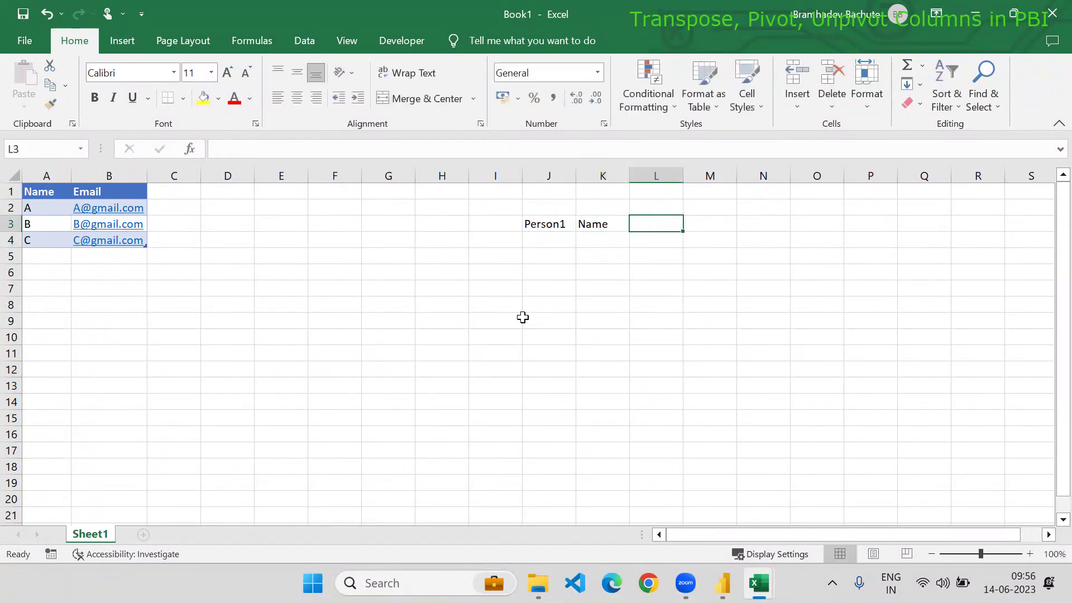
pyautogui.write('EmailCo')
pyautogui.press('BackSpace')
pyautogui.press('BackSpace')
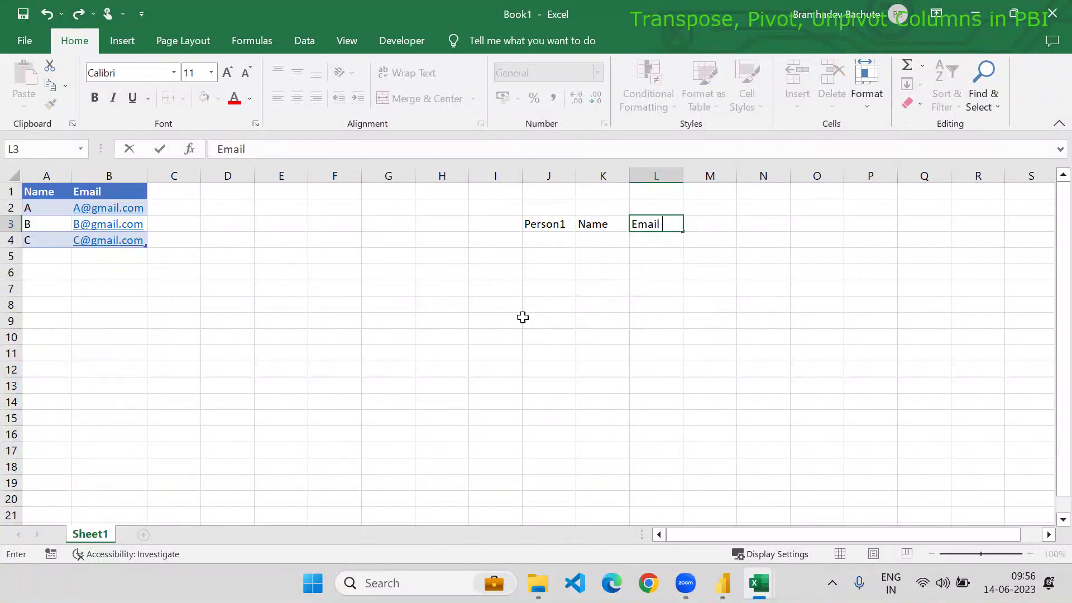
pyautogui.press('Tab')
pyautogui.write('Con')
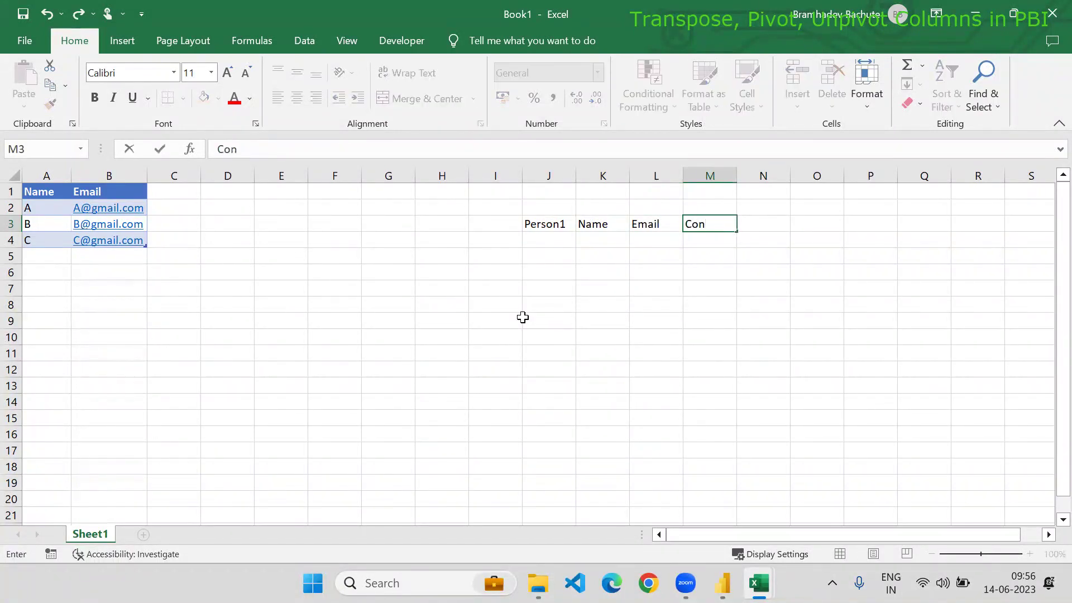
pyautogui.write('tact')
pyautogui.press('Return')
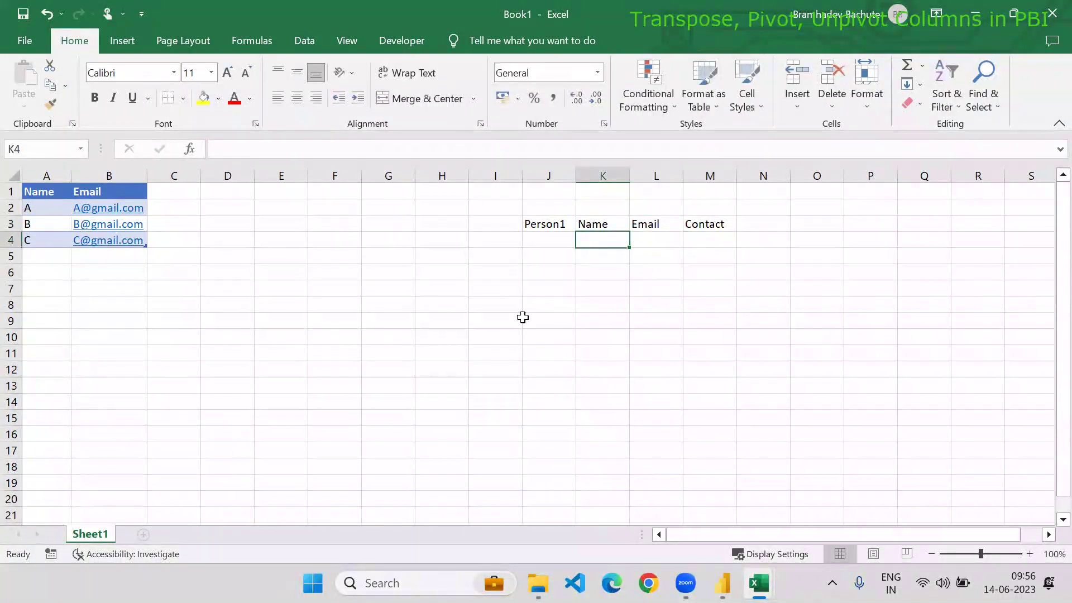
pyautogui.press('Left')
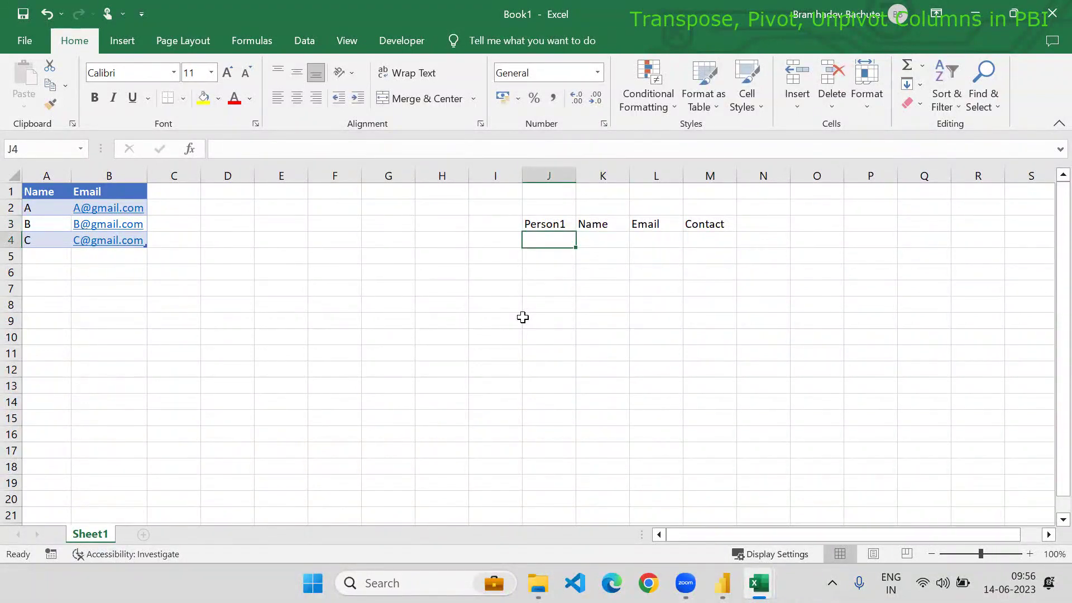
pyautogui.press('Up')
pyautogui.hotkey('ctrl', 'shift', 'Right')
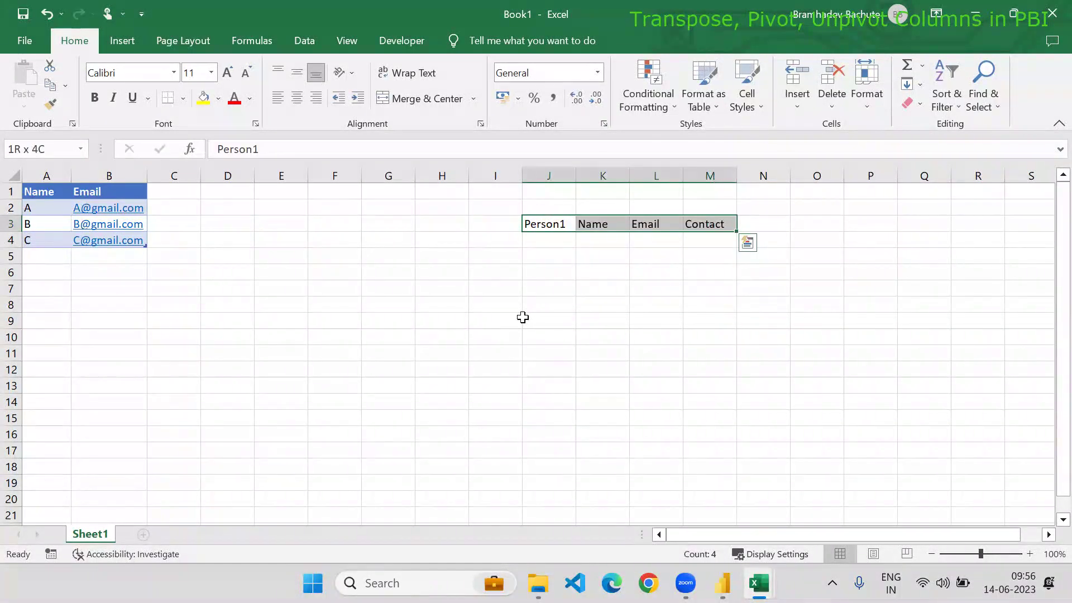
# Fill row 4 with 1, A, a sample e-mail and 99999, widening column L.
pyautogui.press('Down')
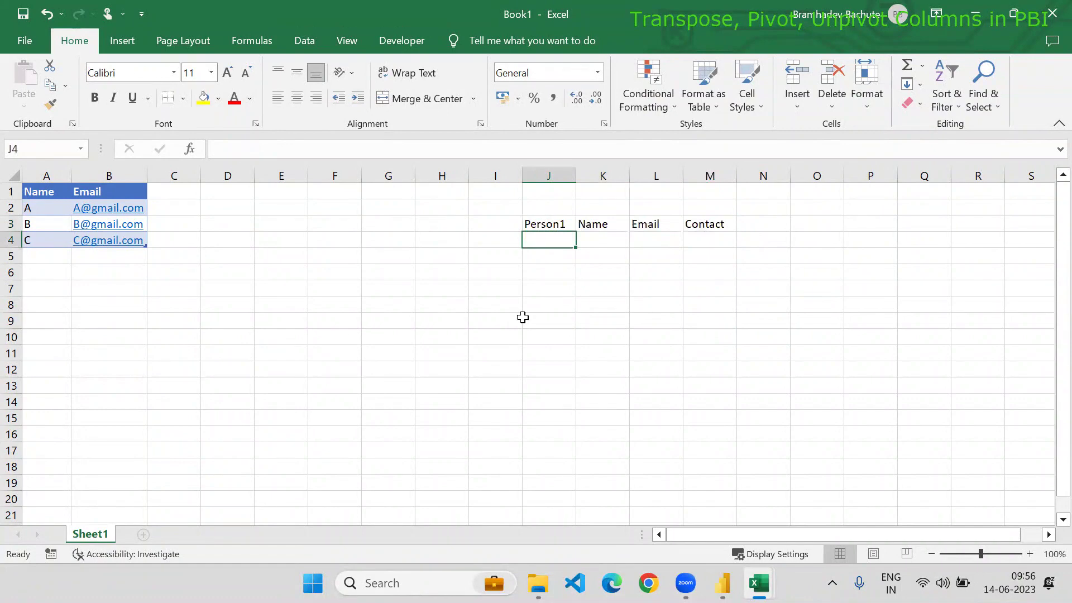
pyautogui.write('1')
pyautogui.press('Tab')
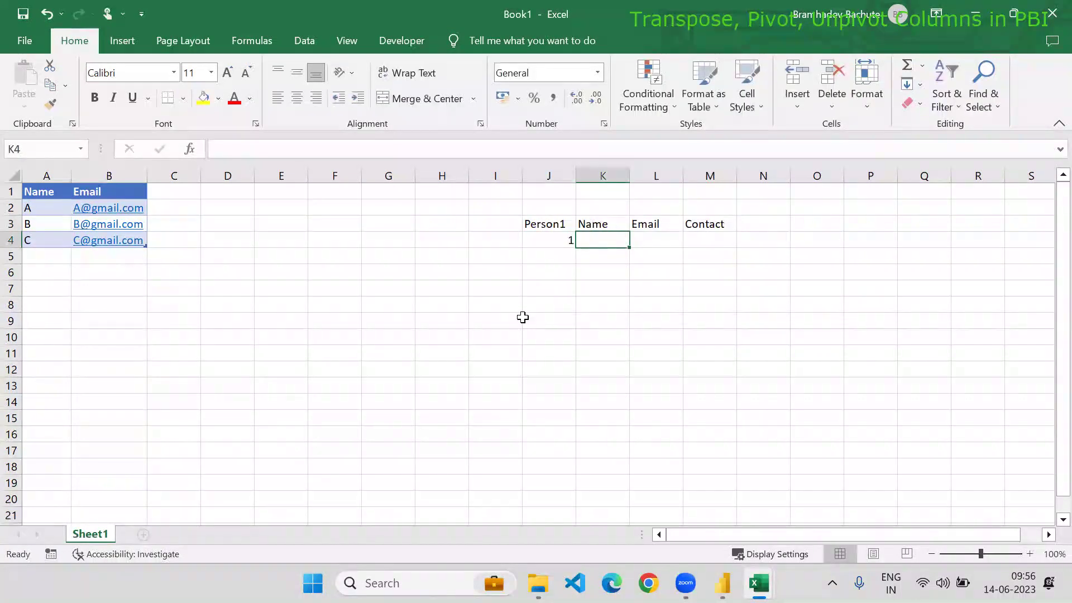
pyautogui.write('A')
pyautogui.press('Tab')
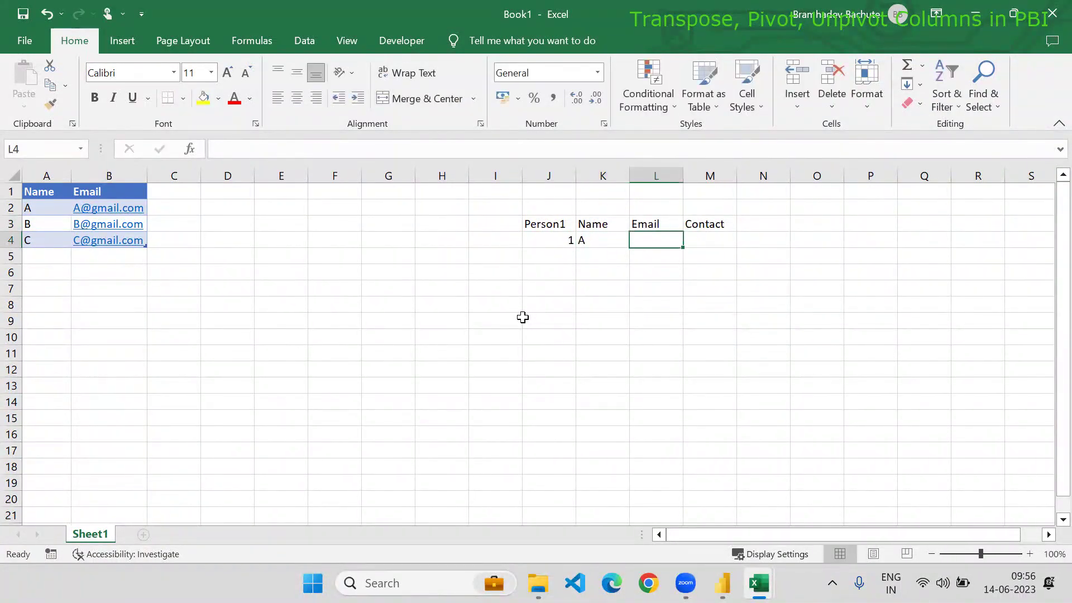
pyautogui.write('a@gmail')
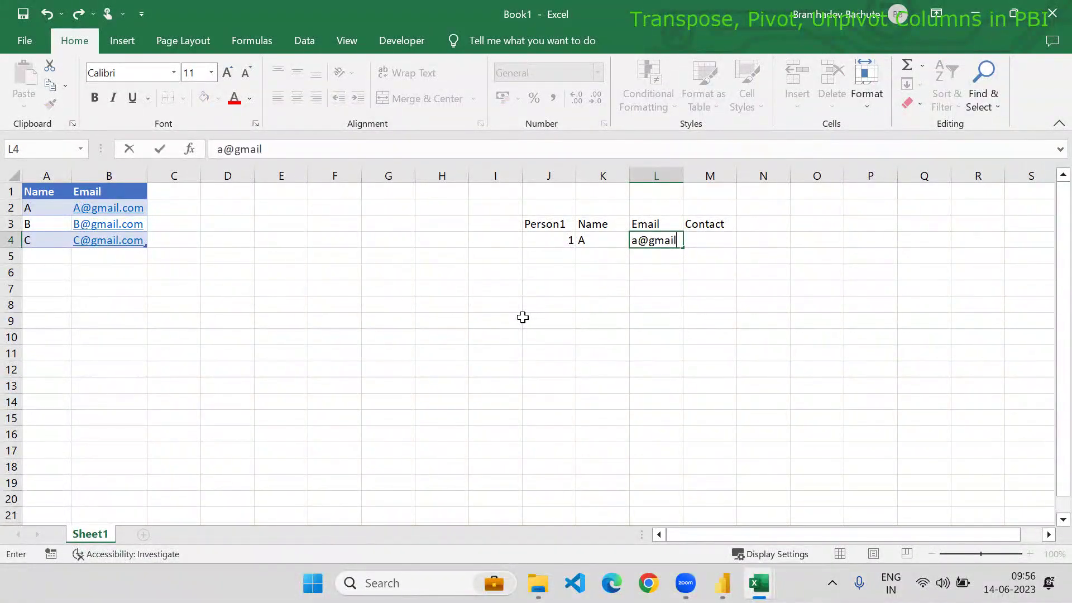
pyautogui.write('.com')
pyautogui.press('Tab')
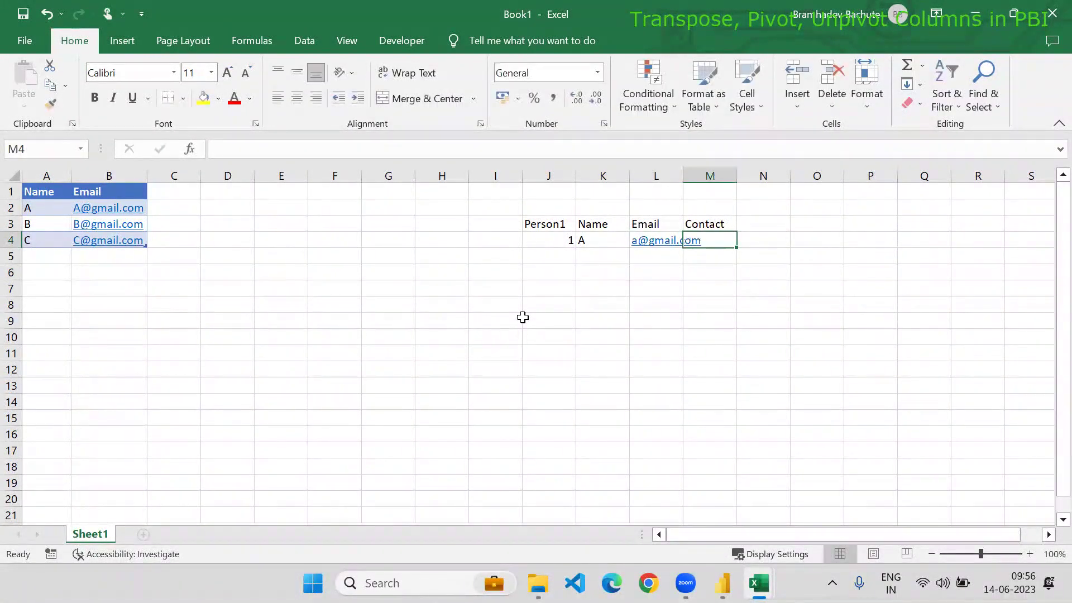
pyautogui.write('99999')
pyautogui.press('Return')
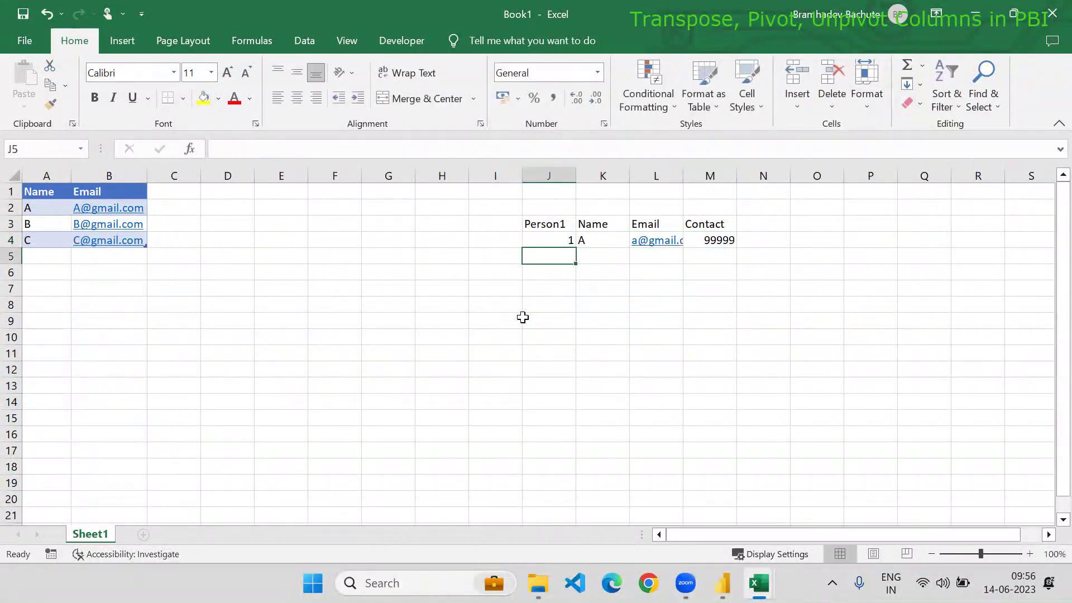
pyautogui.moveTo(682, 175); pyautogui.dragTo(694, 181)
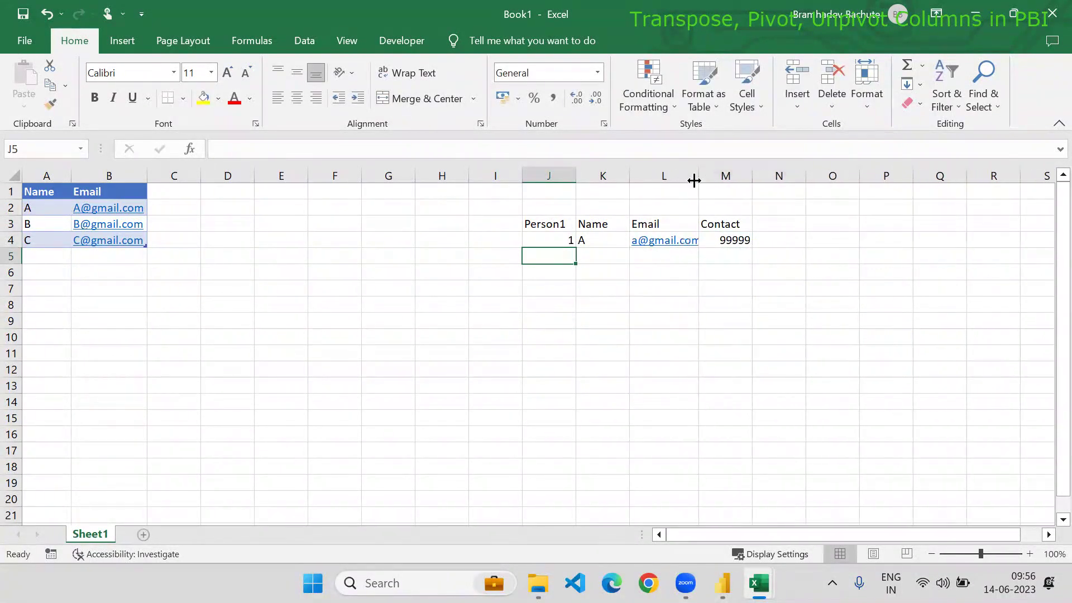
pyautogui.moveTo(551, 240); pyautogui.dragTo(722, 240)
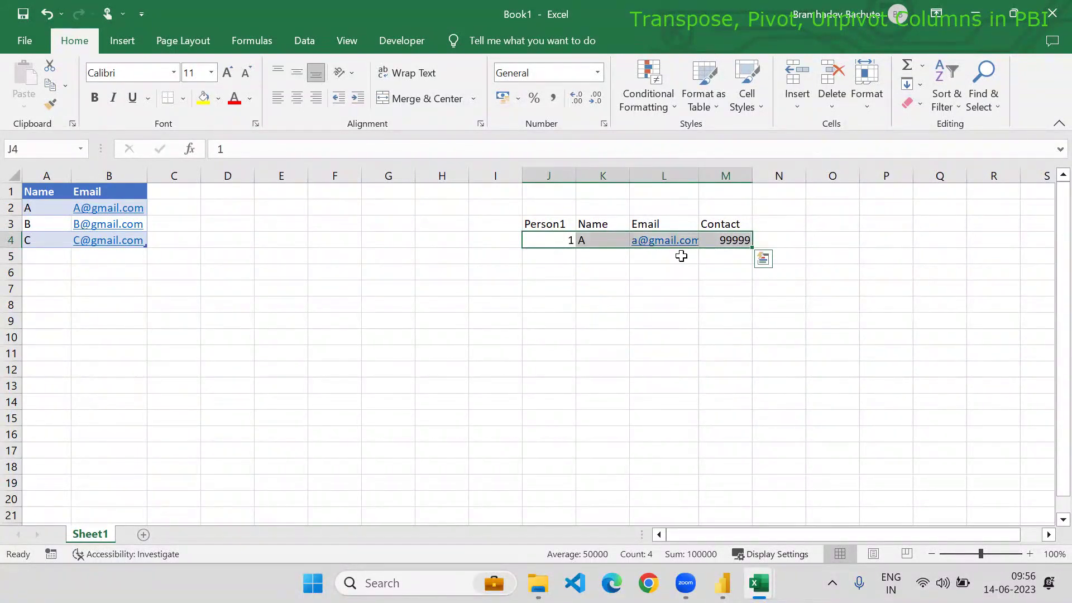
# Copy the row 4 record down into rows 5 through 8.
pyautogui.hotkey('ctrl', 'c')
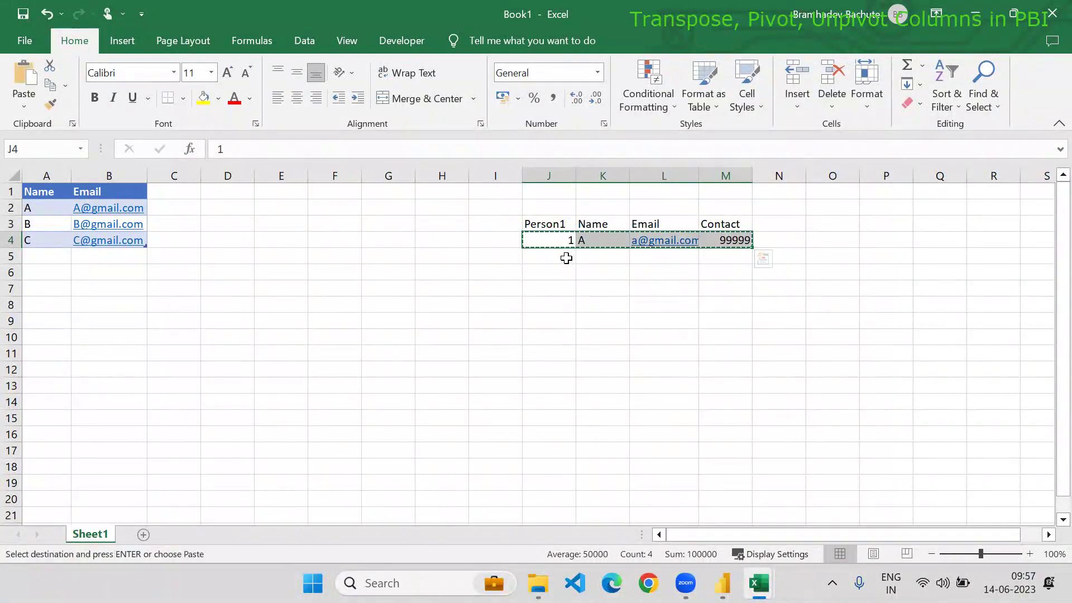
pyautogui.moveTo(564, 255); pyautogui.dragTo(568, 306)
pyautogui.hotkey('ctrl', 'v')
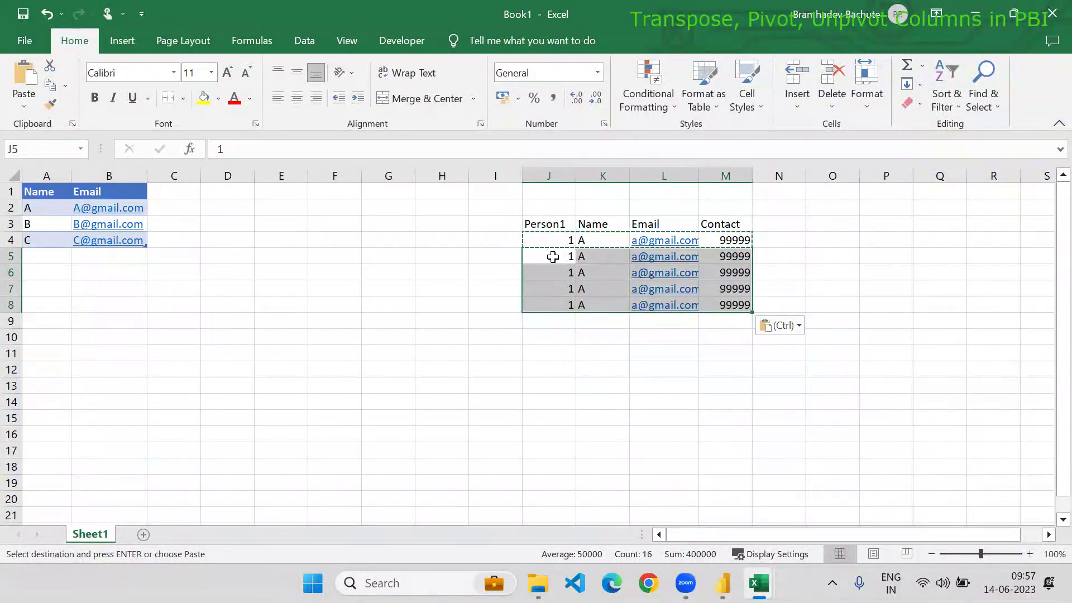
pyautogui.click(543, 317)
pyautogui.press('Escape')
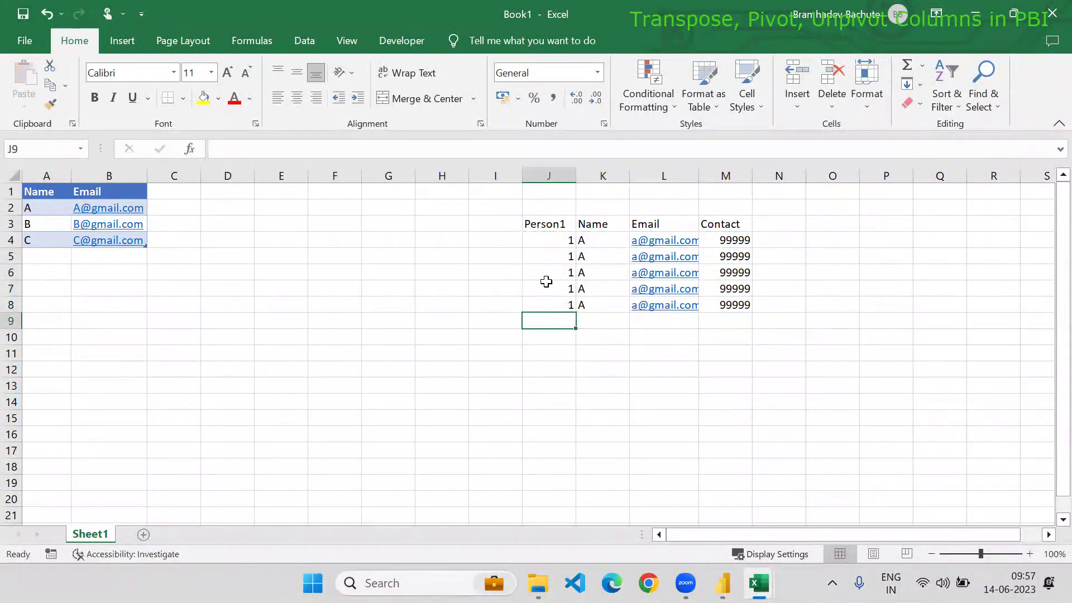
pyautogui.click(548, 243)
pyautogui.moveTo(550, 252); pyautogui.dragTo(731, 304)
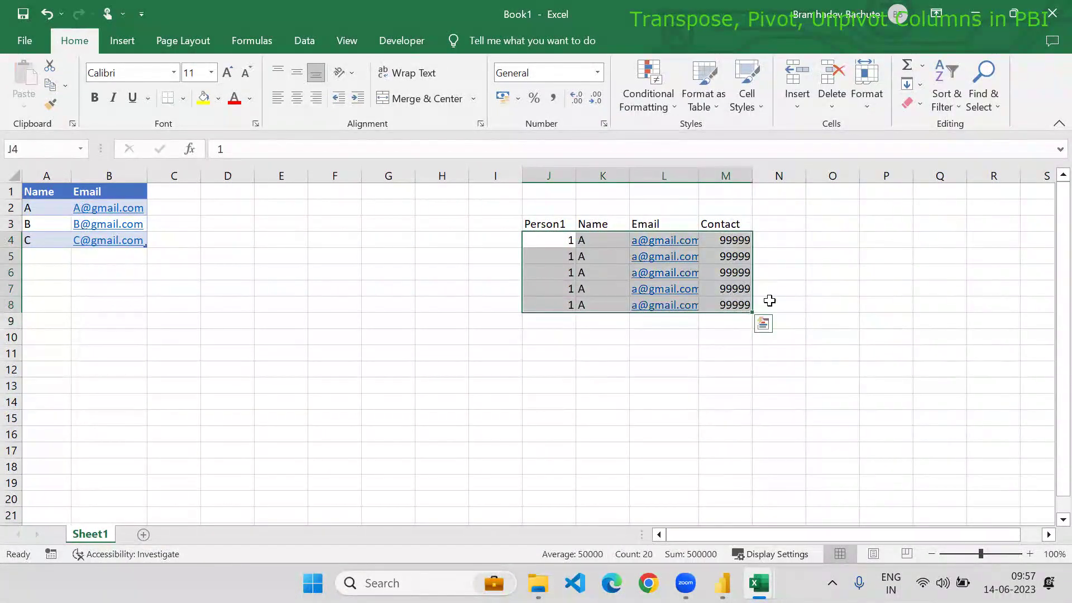
pyautogui.click(796, 266)
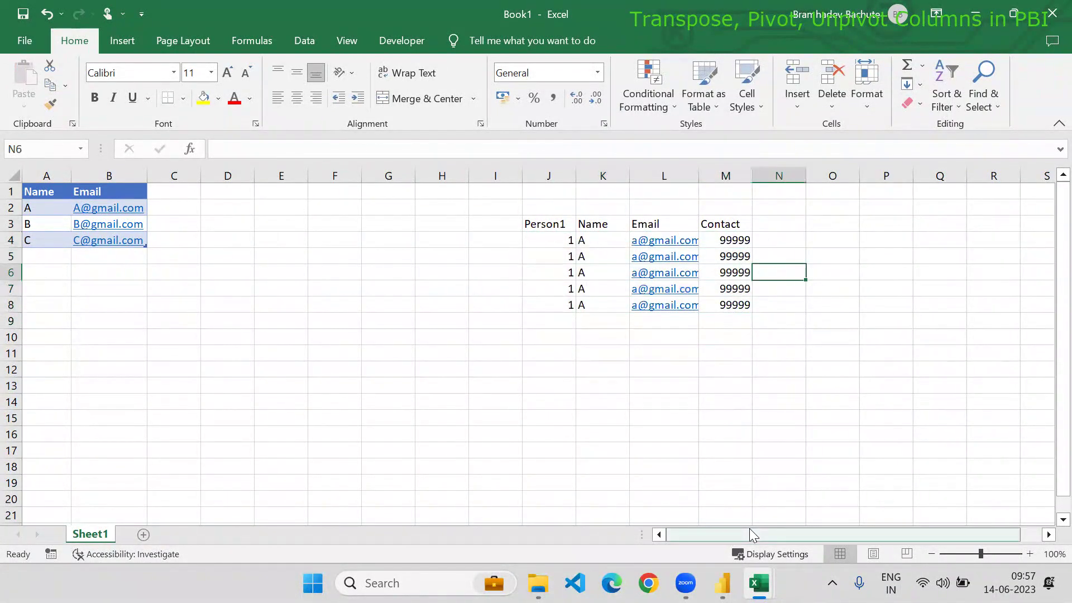
pyautogui.moveTo(749, 528); pyautogui.dragTo(822, 529)
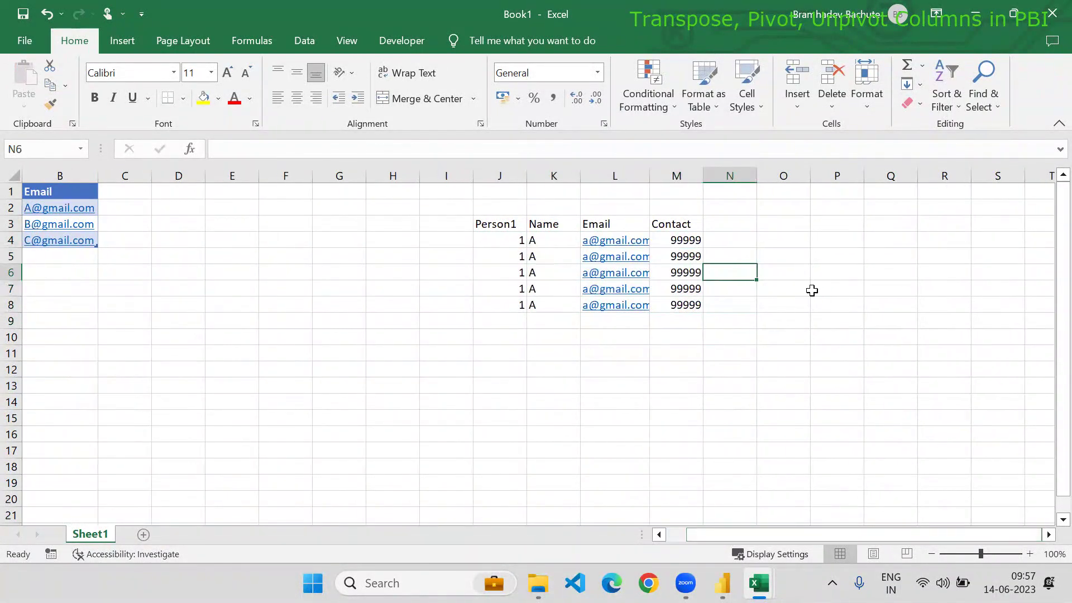
pyautogui.click(792, 222)
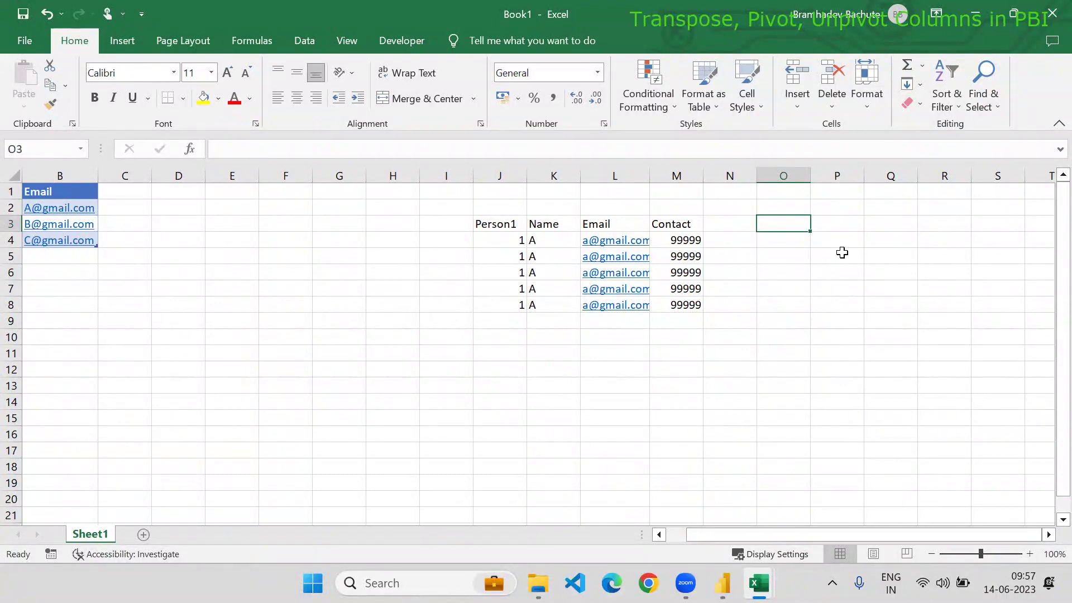
# Enter ID 1 in O3 and name A in O4, clearing a stray A from P3.
pyautogui.write('1')
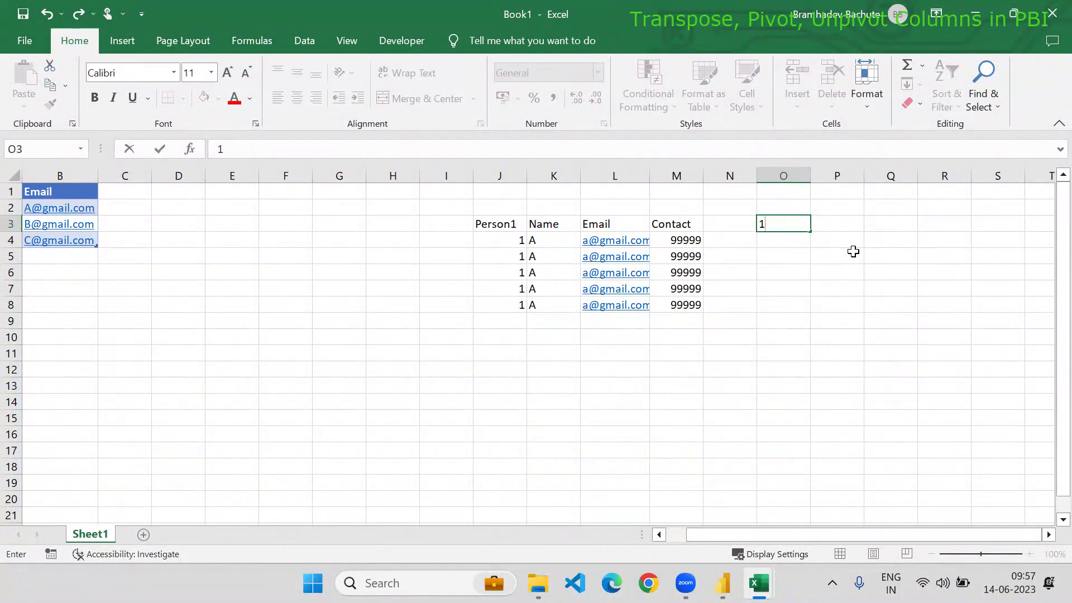
pyautogui.press('Return')
pyautogui.press('Up')
pyautogui.press('Right')
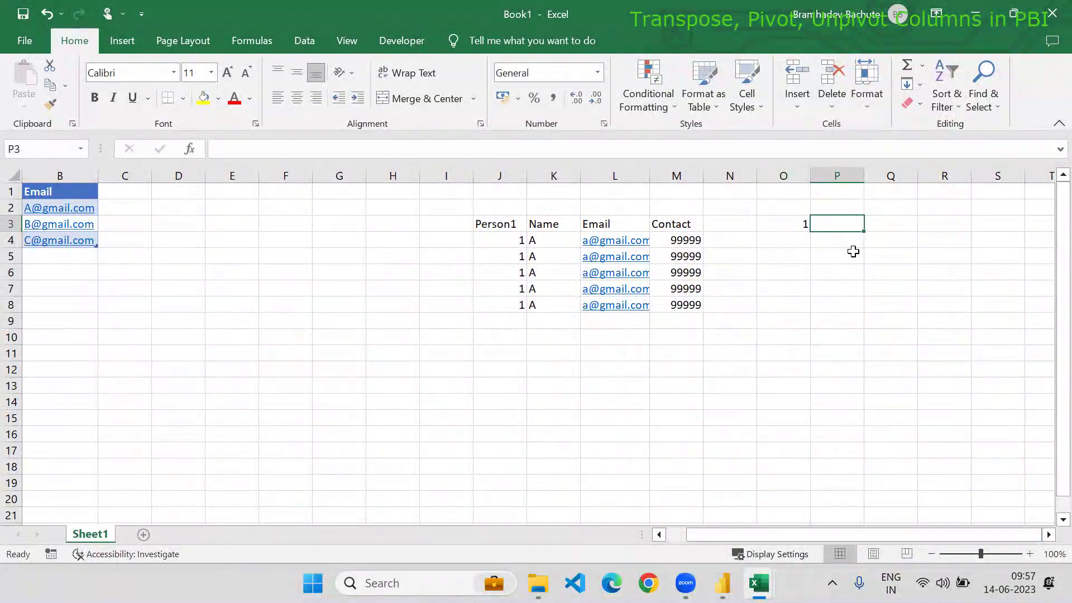
pyautogui.write('A')
pyautogui.press('Return')
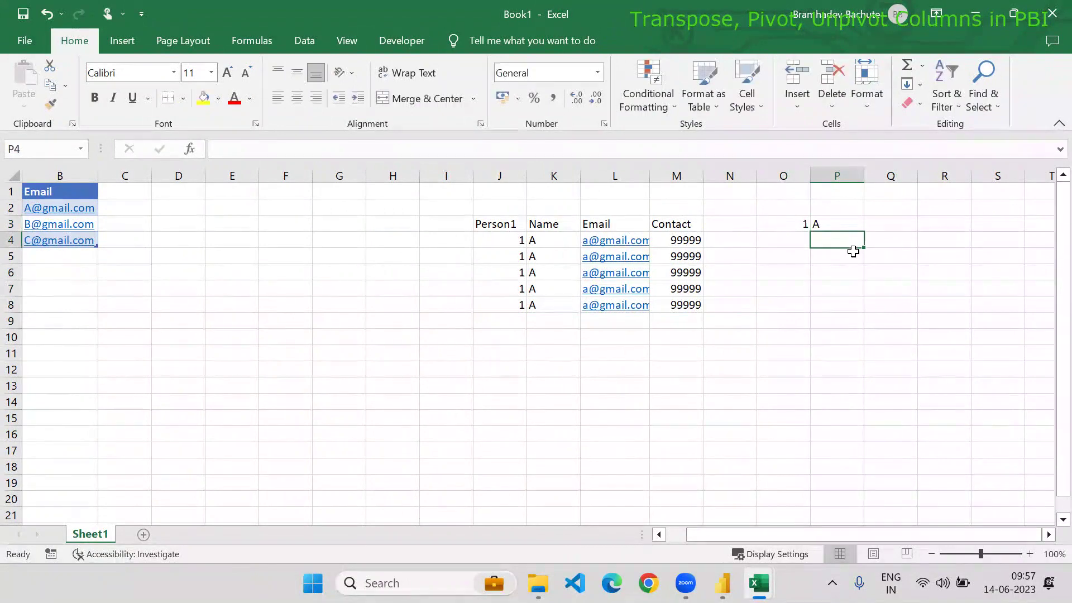
pyautogui.press('Right')
pyautogui.press('Up')
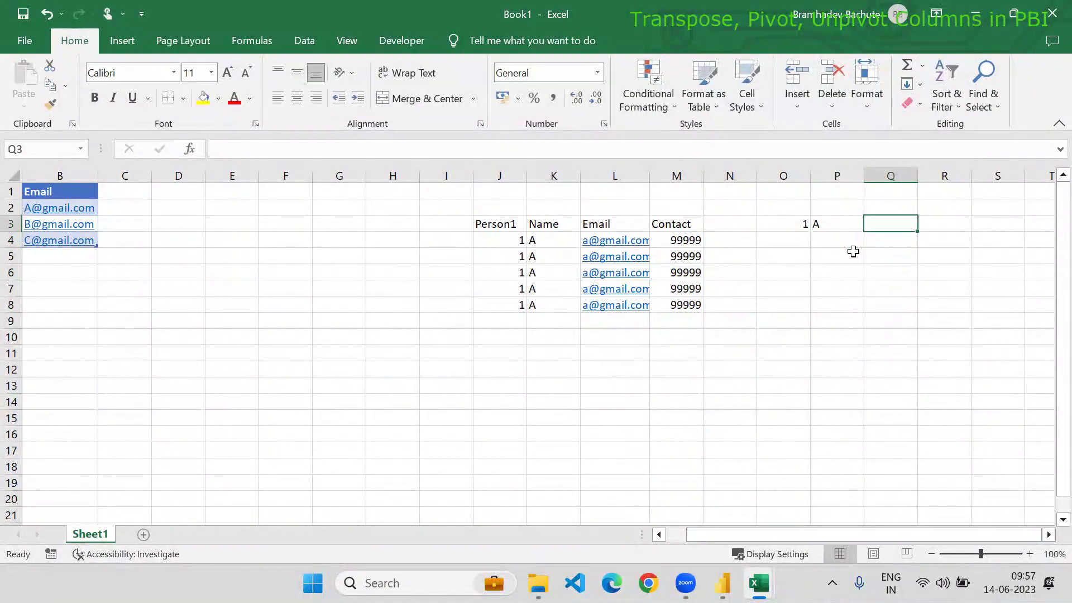
pyautogui.press('Left')
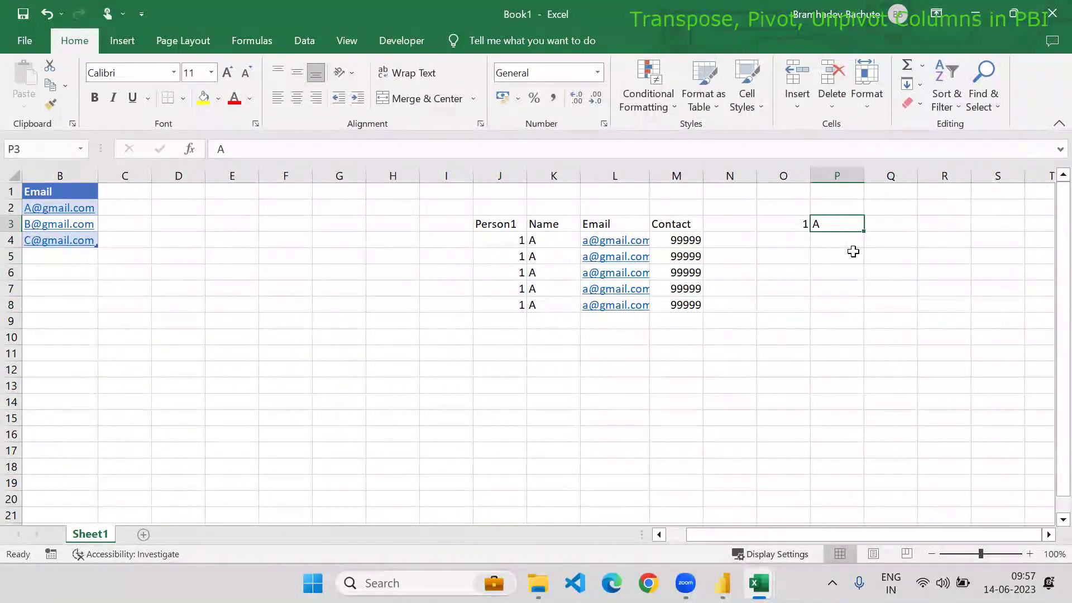
pyautogui.press('Left')
pyautogui.press('Right')
pyautogui.press('Left')
pyautogui.press('Down')
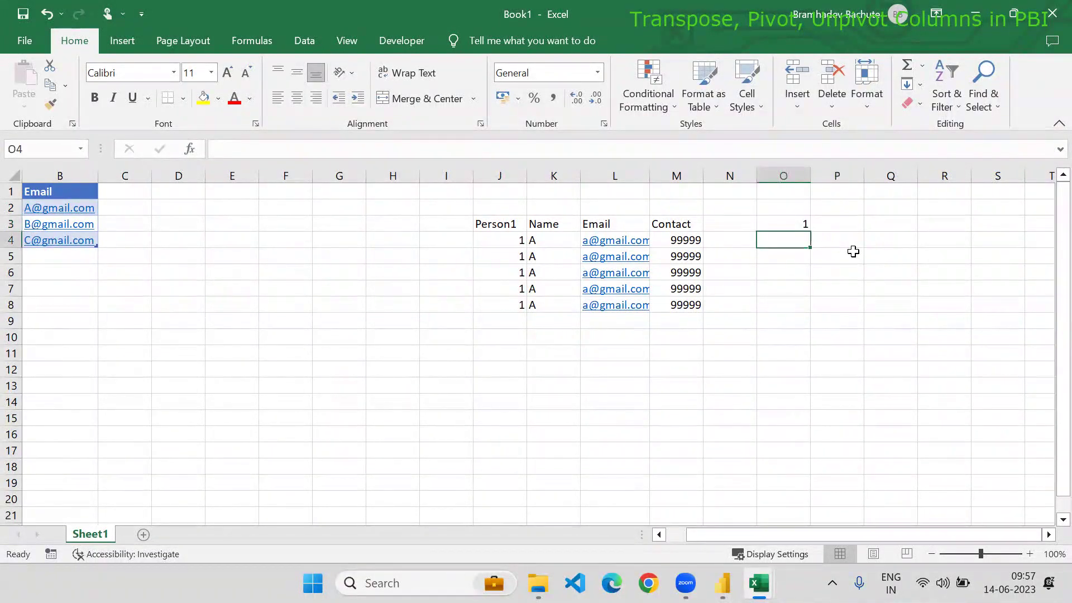
pyautogui.write('A')
pyautogui.press('Return')
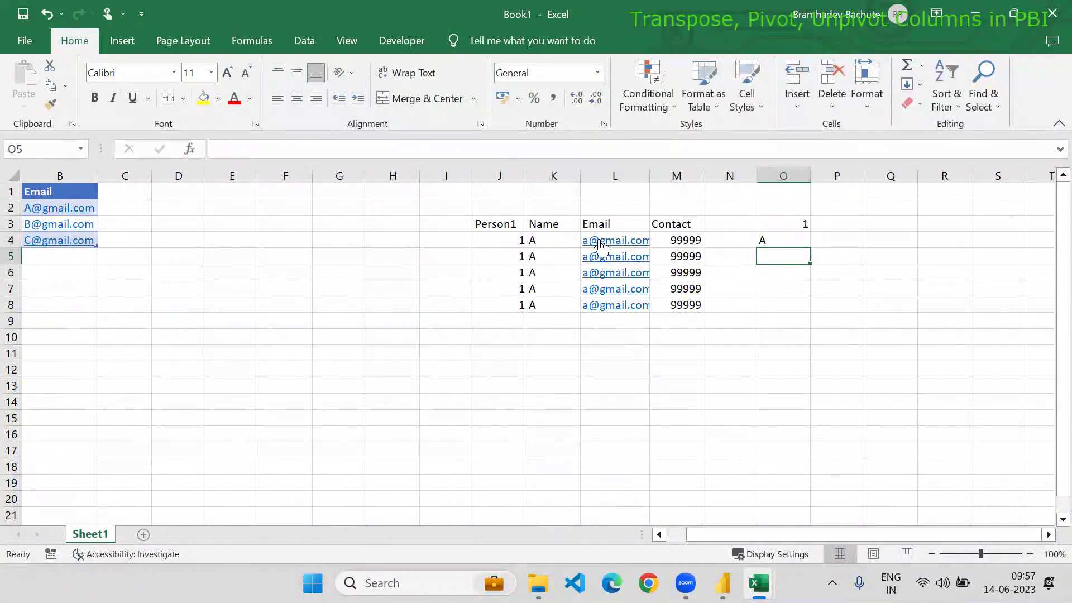
# Copy the record's e-mail into O5 and contact 99999 into O6.
pyautogui.click(690, 241)
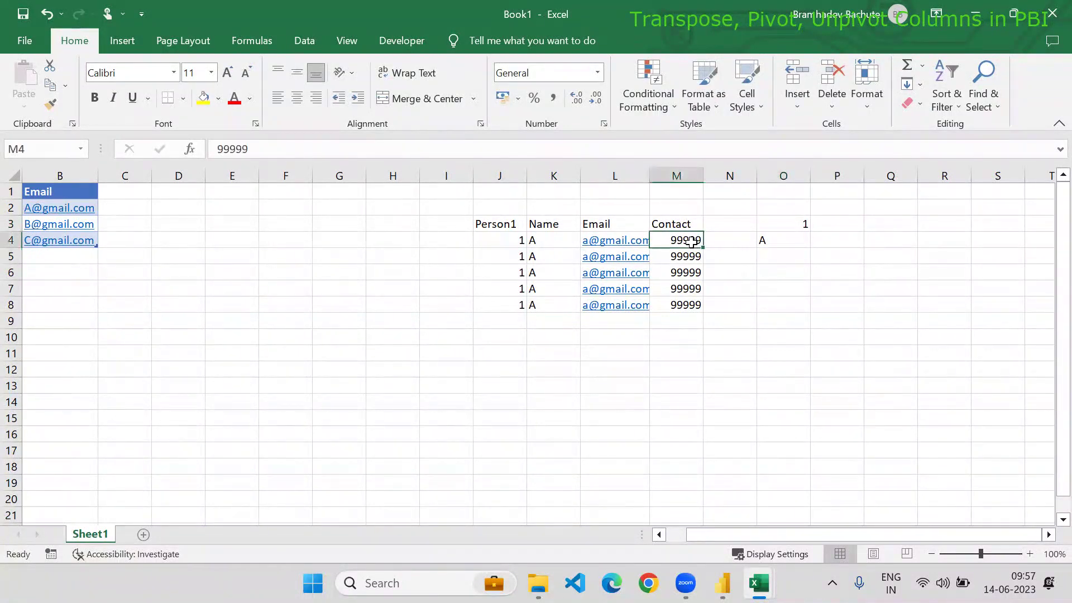
pyautogui.press('Left')
pyautogui.press('Left')
pyautogui.press('Right')
pyautogui.hotkey('ctrl', 'c')
pyautogui.press('Right')
pyautogui.press('Right')
pyautogui.press('Right')
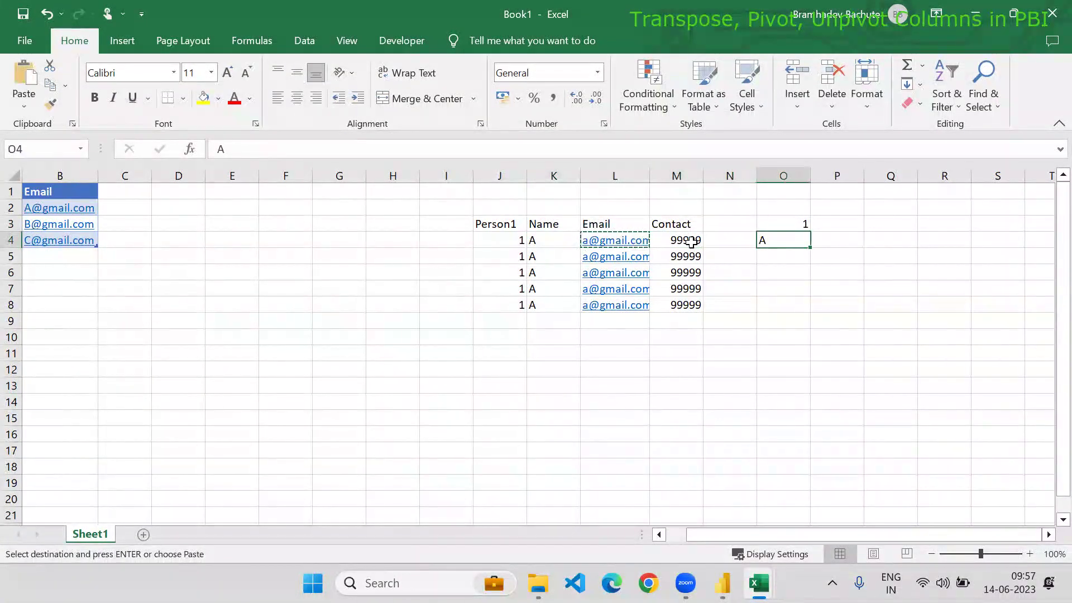
pyautogui.press('Down')
pyautogui.hotkey('ctrl', 'v')
pyautogui.press('Left')
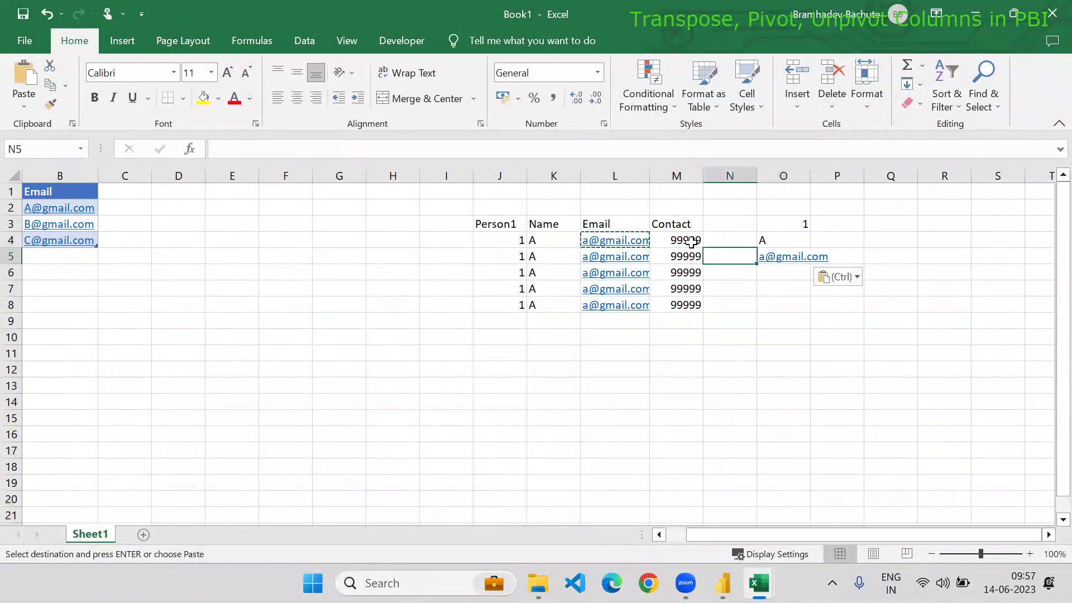
pyautogui.press('Left')
pyautogui.hotkey('ctrl', 'c')
pyautogui.press('Right')
pyautogui.press('Right')
pyautogui.press('Down')
pyautogui.hotkey('ctrl', 'v')
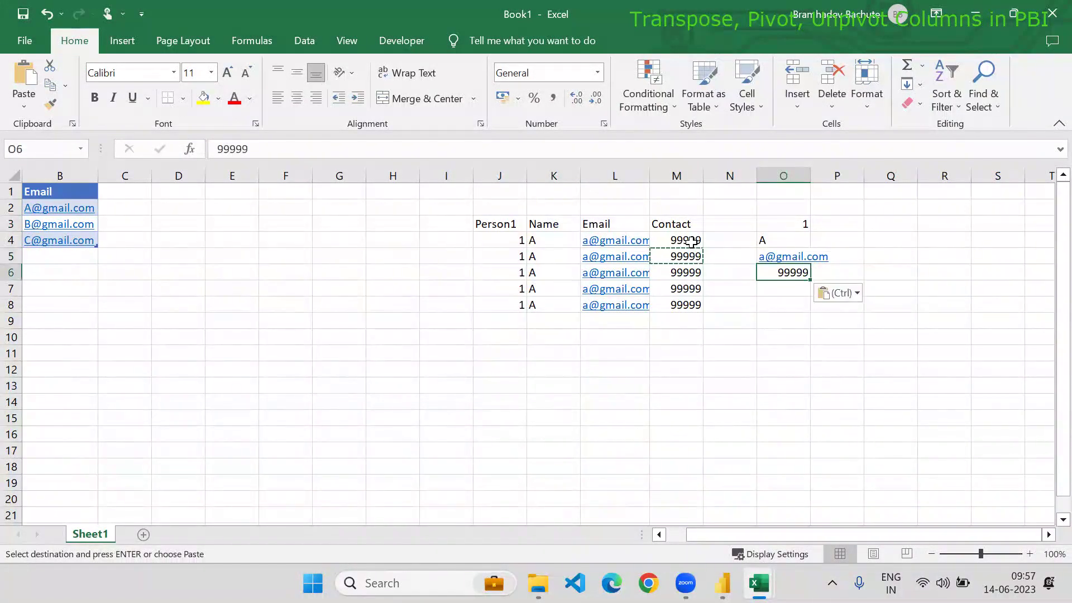
pyautogui.press('Escape')
pyautogui.moveTo(788, 225); pyautogui.dragTo(783, 273)
pyautogui.click(779, 206)
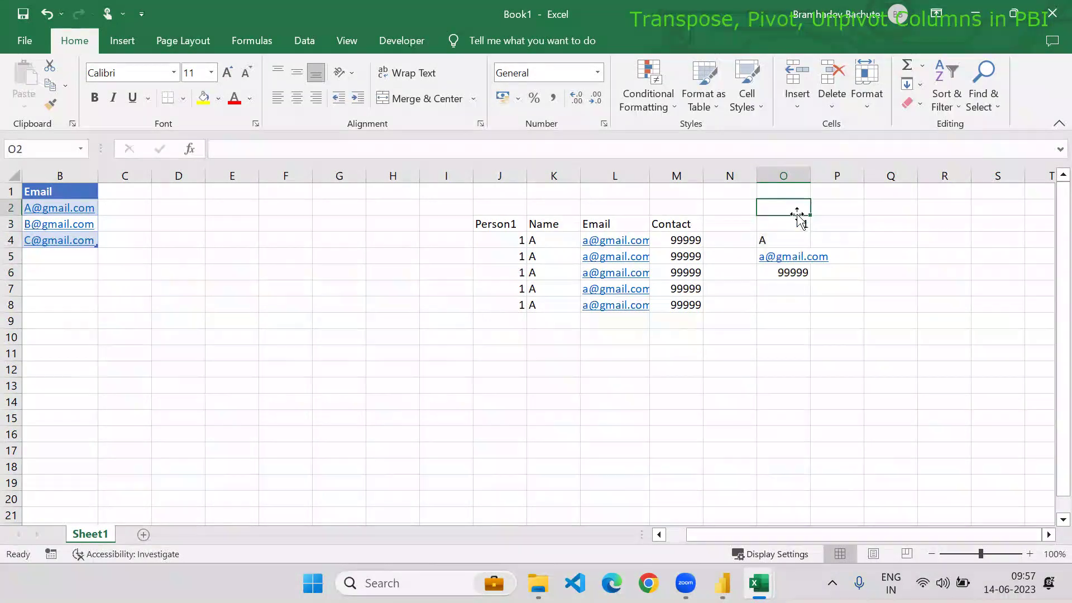
# Label cell O2 with the header Column.
pyautogui.write('Column')
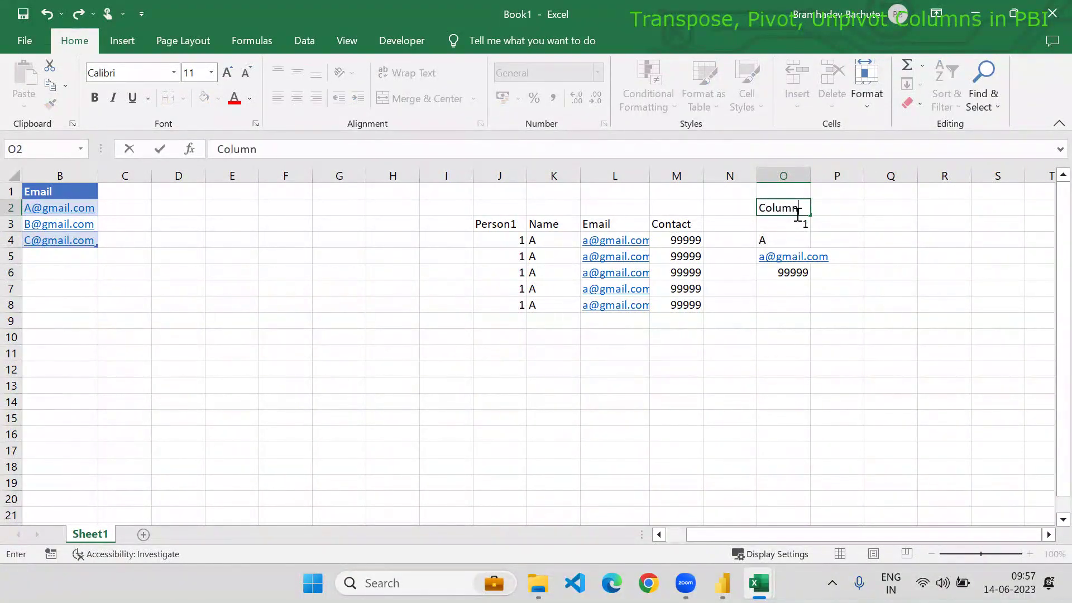
pyautogui.click(799, 219)
pyautogui.moveTo(799, 218); pyautogui.dragTo(801, 221)
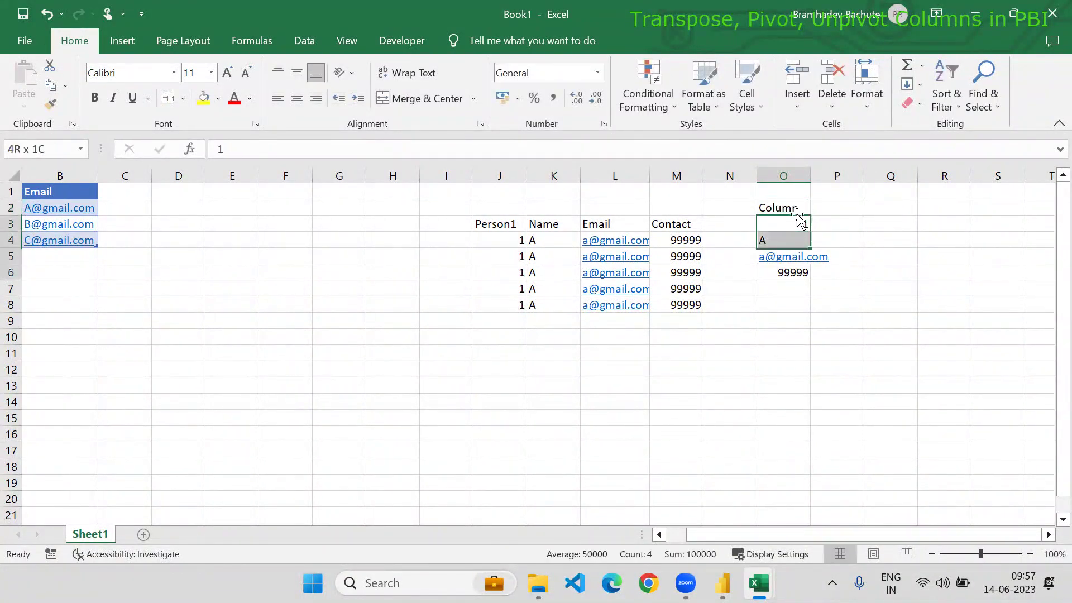
pyautogui.press('Left')
pyautogui.press('Left')
pyautogui.press('Left')
pyautogui.press('Left')
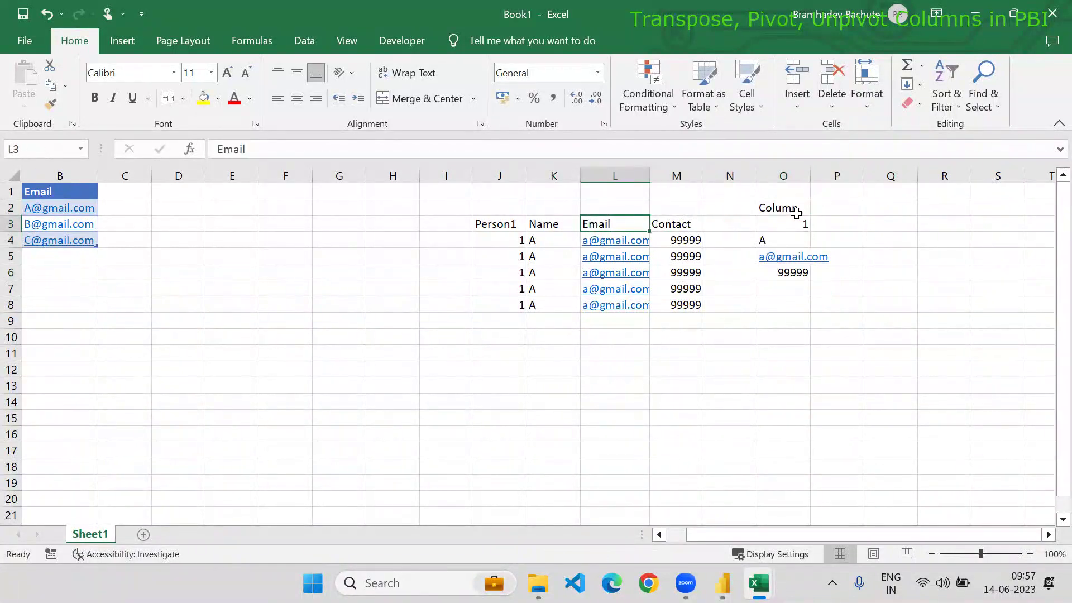
pyautogui.press('Left')
pyautogui.press('Down')
pyautogui.press('Down')
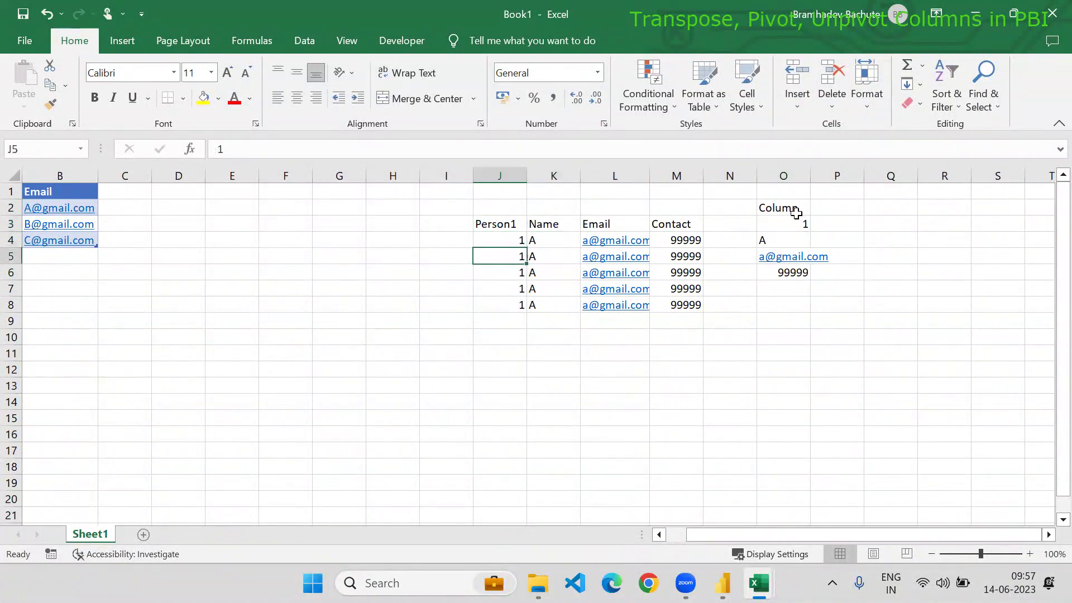
pyautogui.press('Up')
# Renumber the Person1 IDs in J5:J8 as 2, 3, 4 and 5.
pyautogui.press('Down')
pyautogui.write('2')
pyautogui.press('Return')
pyautogui.write('3')
pyautogui.press('Return')
pyautogui.press('Down')
pyautogui.write('4')
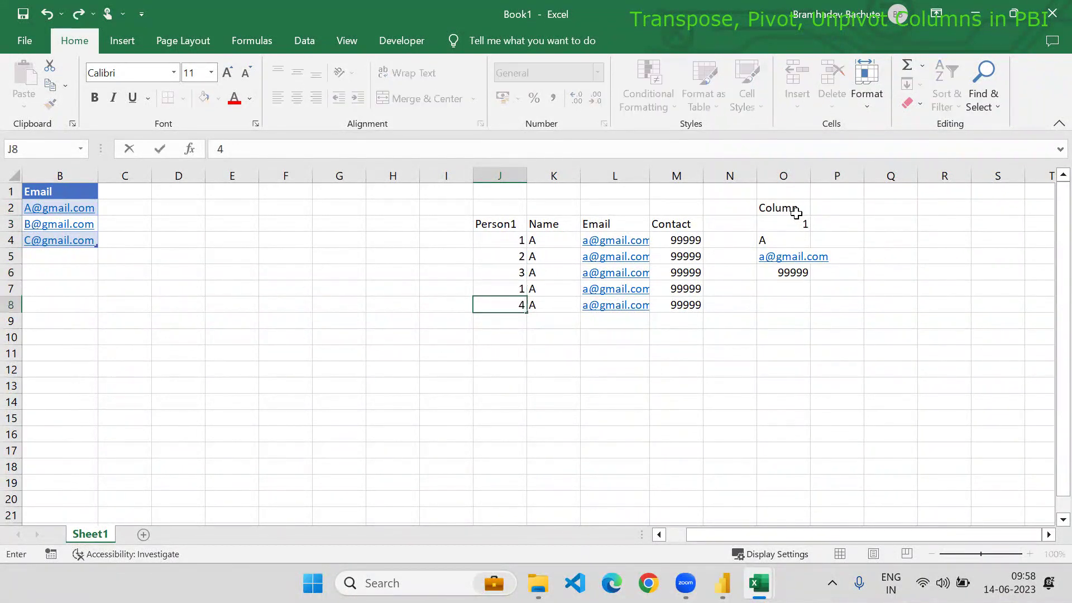
pyautogui.press('Up')
pyautogui.write('4')
pyautogui.press('Return')
pyautogui.write('5')
pyautogui.press('Return')
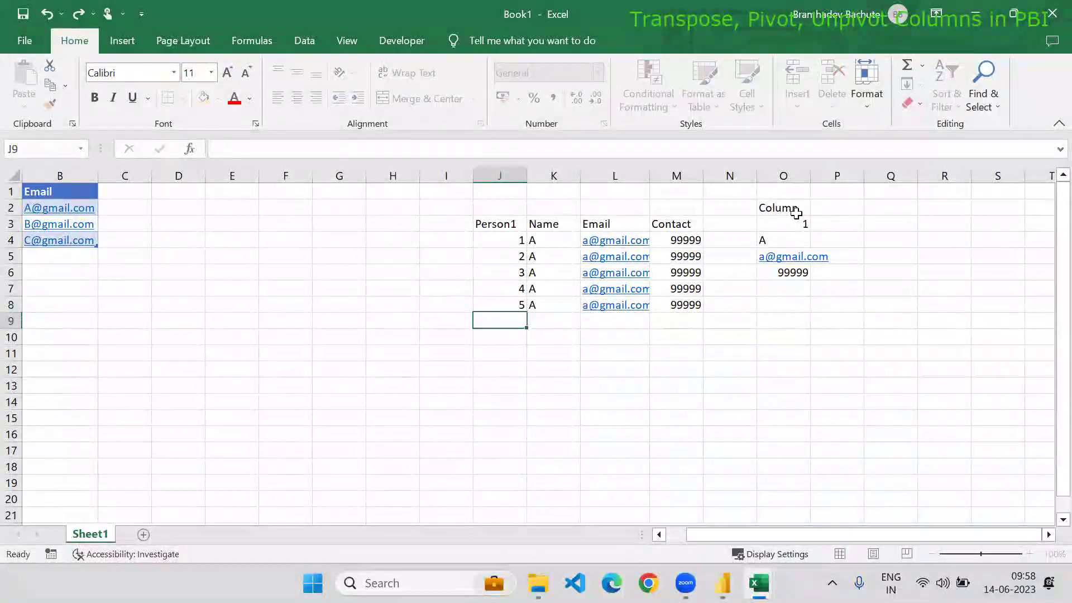
pyautogui.press('Up')
pyautogui.press('Up')
pyautogui.press('Up')
pyautogui.press('Up')
pyautogui.press('Up')
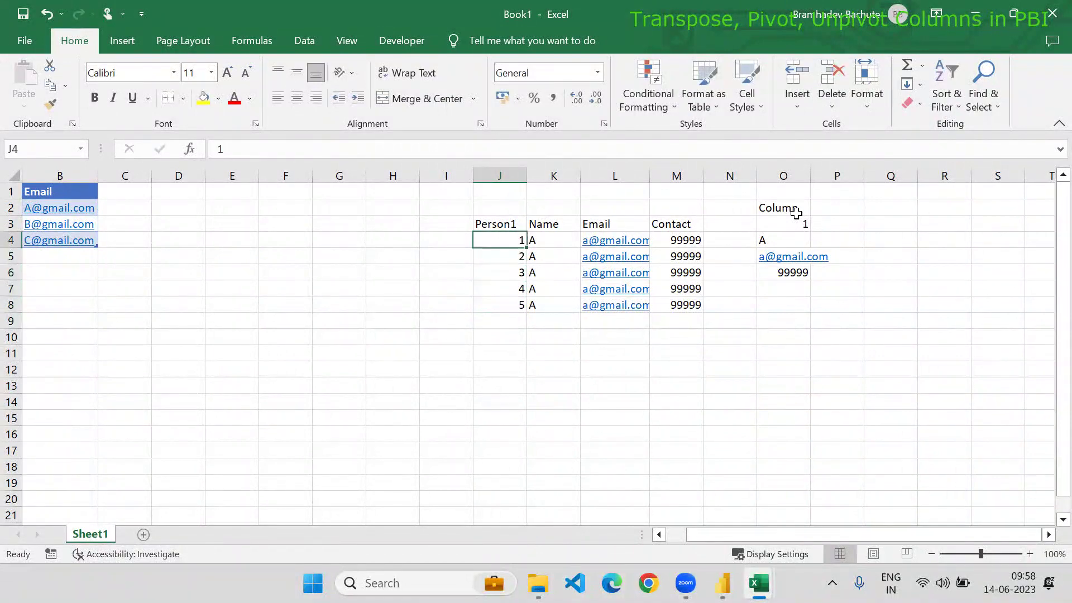
# Select the five Person1 records across J4:M8, dismissing Quick Analysis.
pyautogui.hotkey('shift', 'Right')
pyautogui.hotkey('shift', 'Right')
pyautogui.hotkey('shift', 'Right')
pyautogui.hotkey('ctrl', 'q')
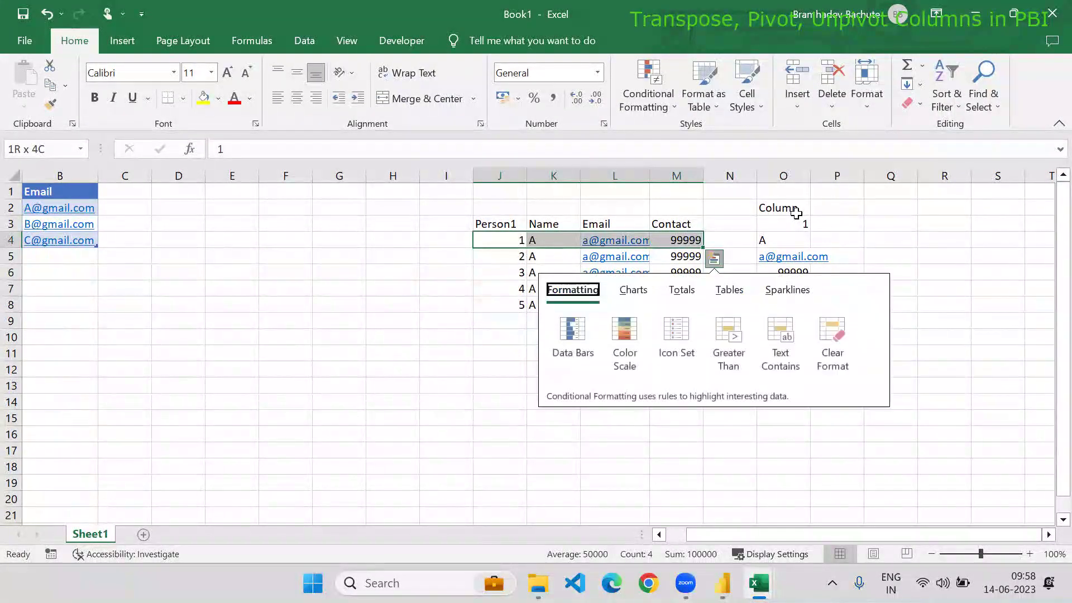
pyautogui.press('Escape')
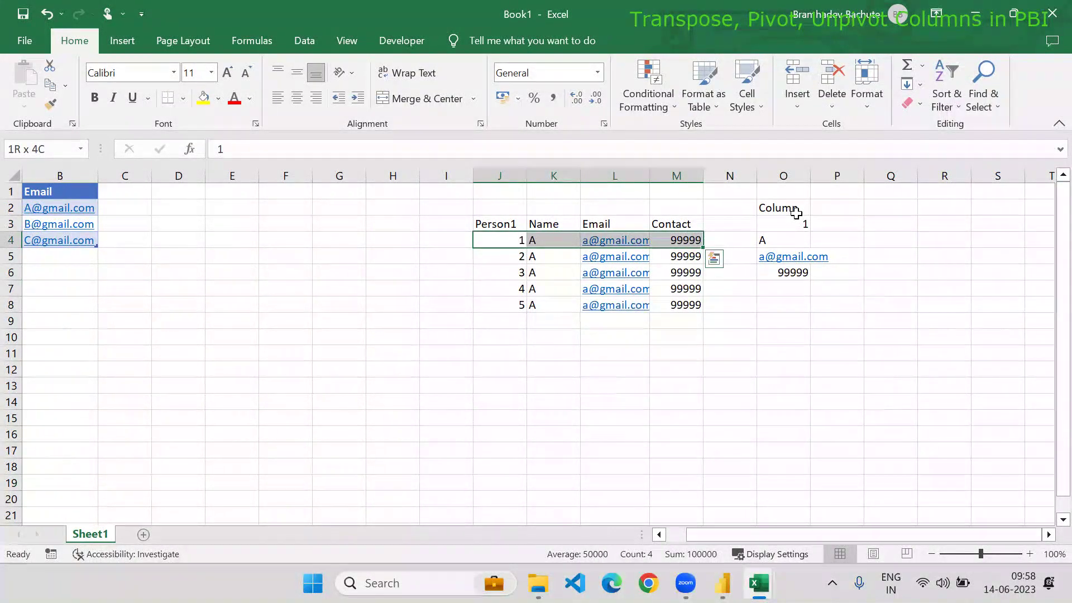
pyautogui.hotkey('ctrl', 'shift', 'Down')
pyautogui.press('Up')
pyautogui.press('Down')
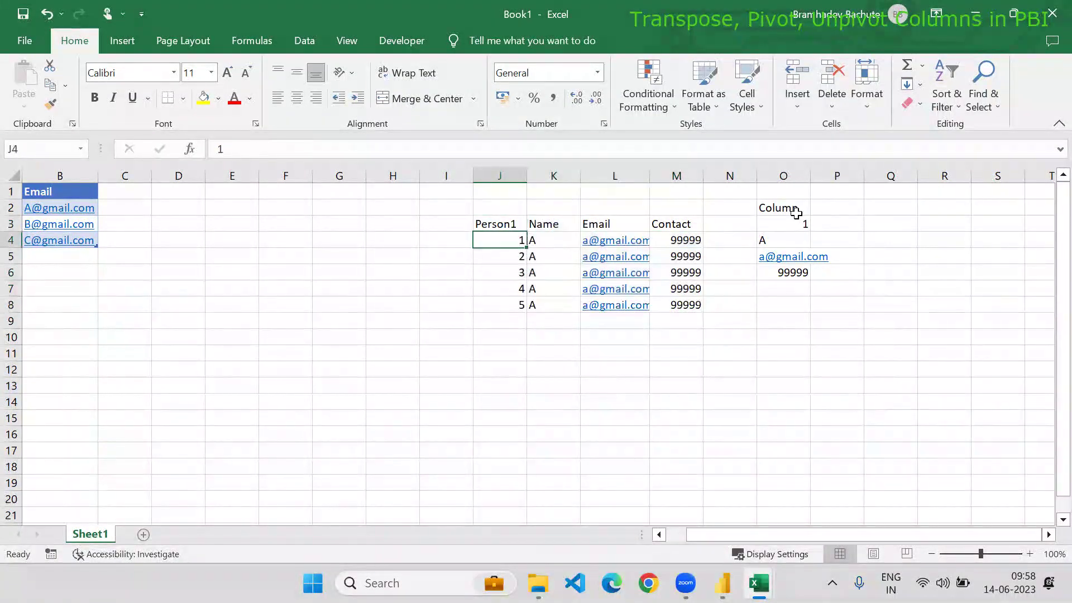
pyautogui.press('Left')
pyautogui.press('Down')
pyautogui.press('Up')
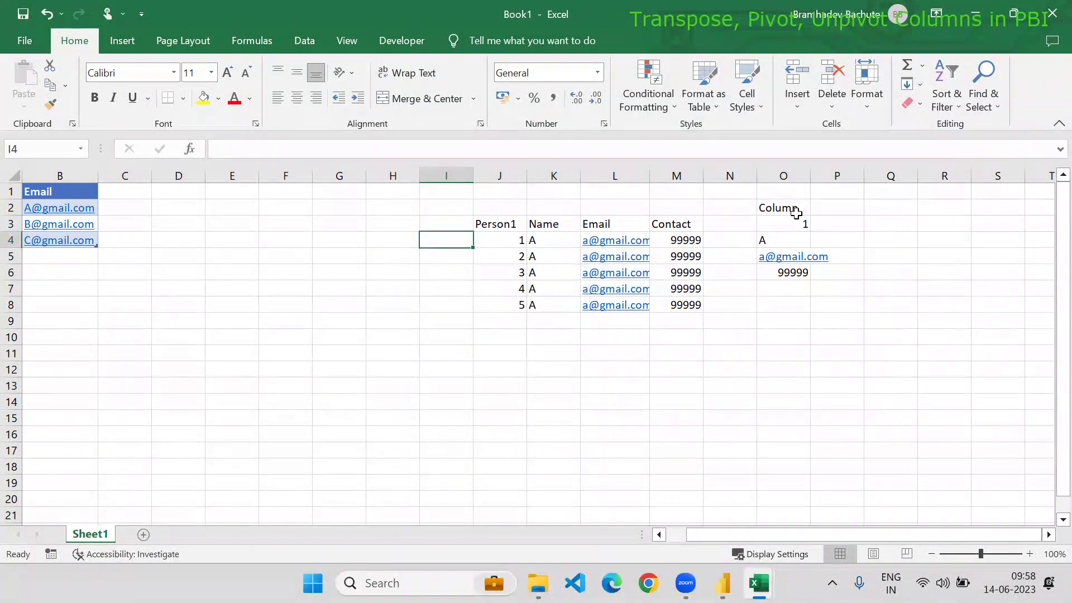
# Label cell I4 as 'Row level Data'.
pyautogui.write('Row')
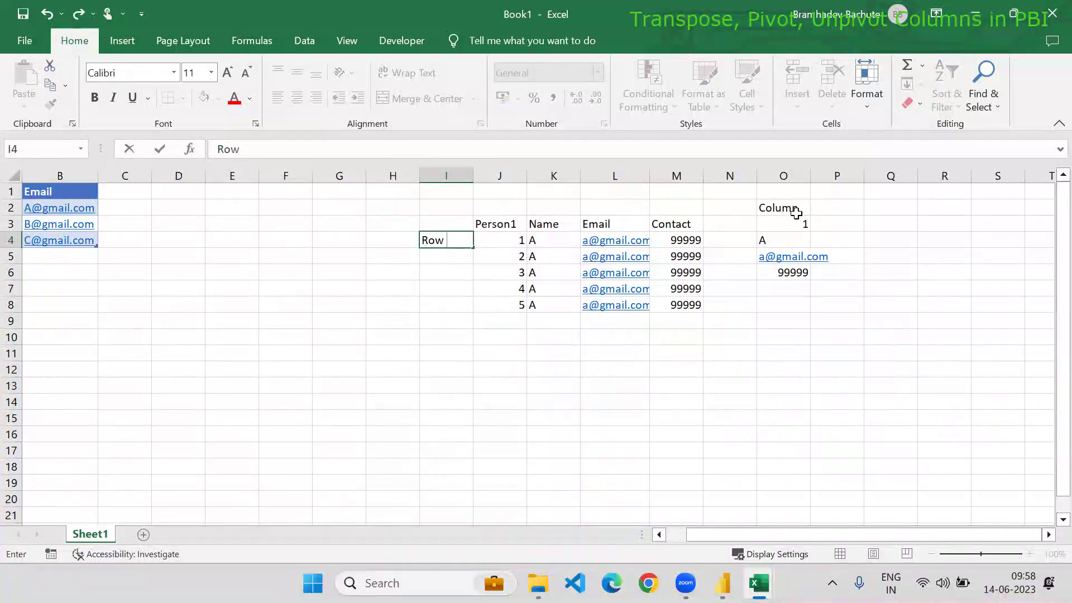
pyautogui.write(' level Data')
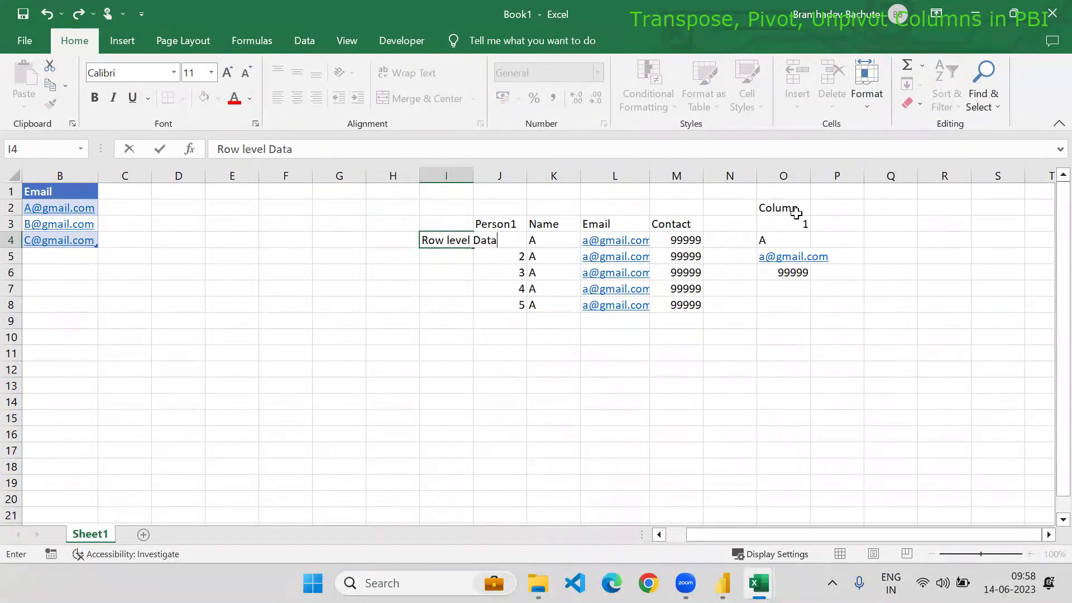
pyautogui.press('Return')
pyautogui.press('Up')
pyautogui.press('Right')
pyautogui.press('Right')
pyautogui.press('Right')
pyautogui.press('Right')
pyautogui.press('Right')
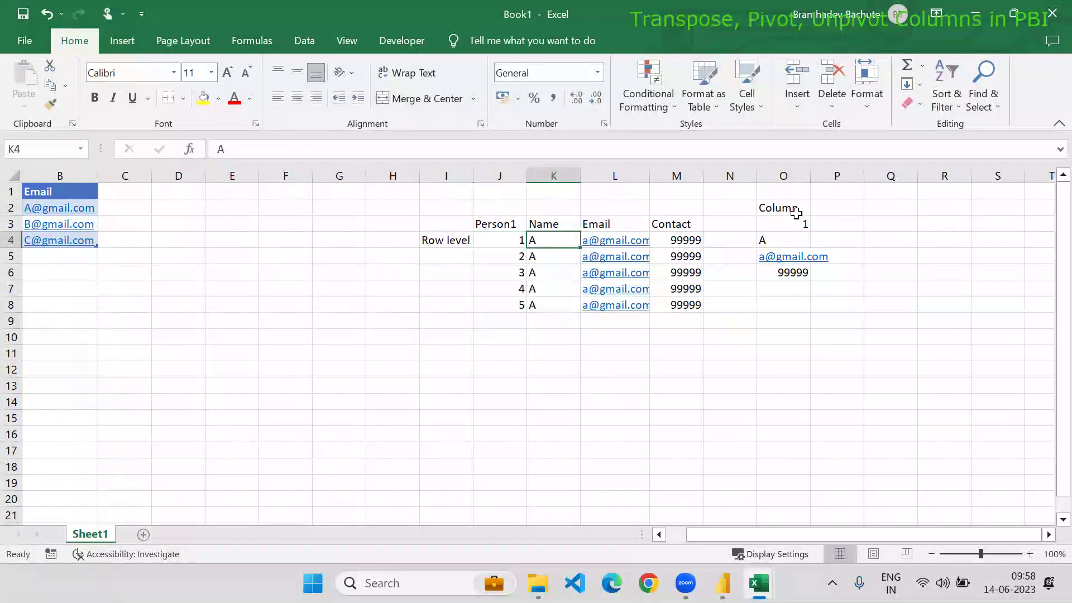
pyautogui.press('Right')
pyautogui.press('Up')
pyautogui.press('Left')
pyautogui.press('Left')
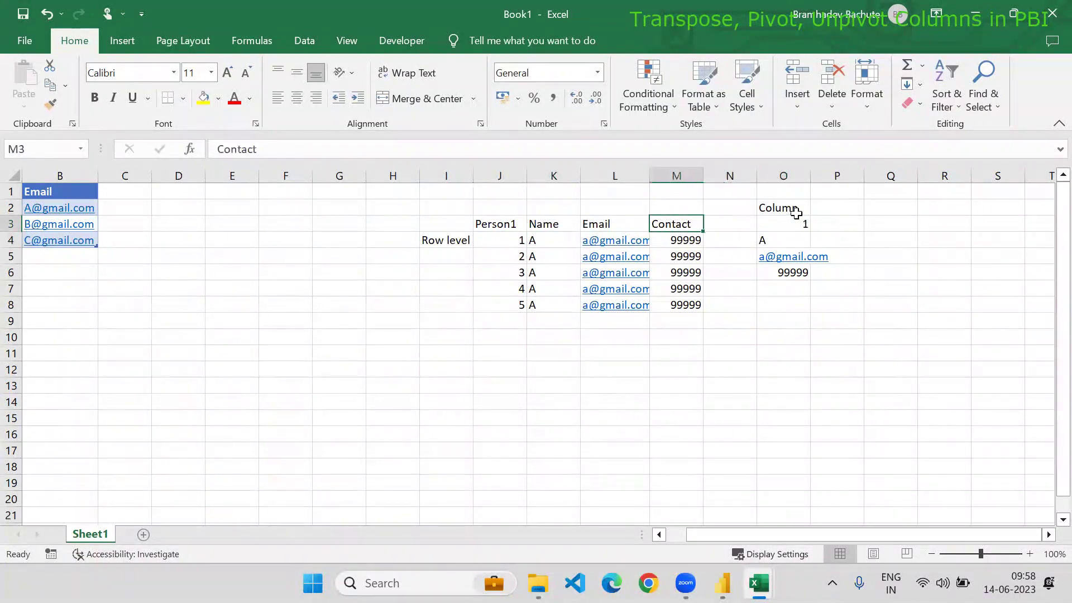
pyautogui.press('Left')
pyautogui.press('Left')
pyautogui.press('Down')
pyautogui.press('Down')
pyautogui.press('Left')
# Paste records 2–5 from J5:M8 into P3 as transposed values.
pyautogui.hotkey('shift', 'Right')
pyautogui.hotkey('shift', 'Right')
pyautogui.hotkey('shift', 'Right')
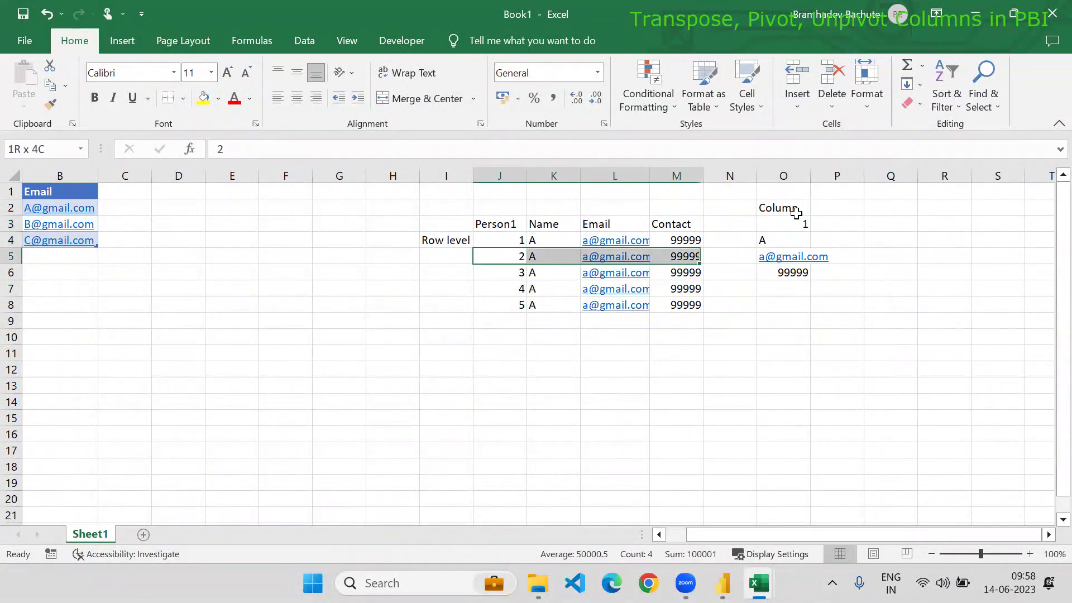
pyautogui.hotkey('shift', 'Down')
pyautogui.hotkey('shift', 'Down')
pyautogui.hotkey('shift', 'Down')
pyautogui.hotkey('ctrl', 'c')
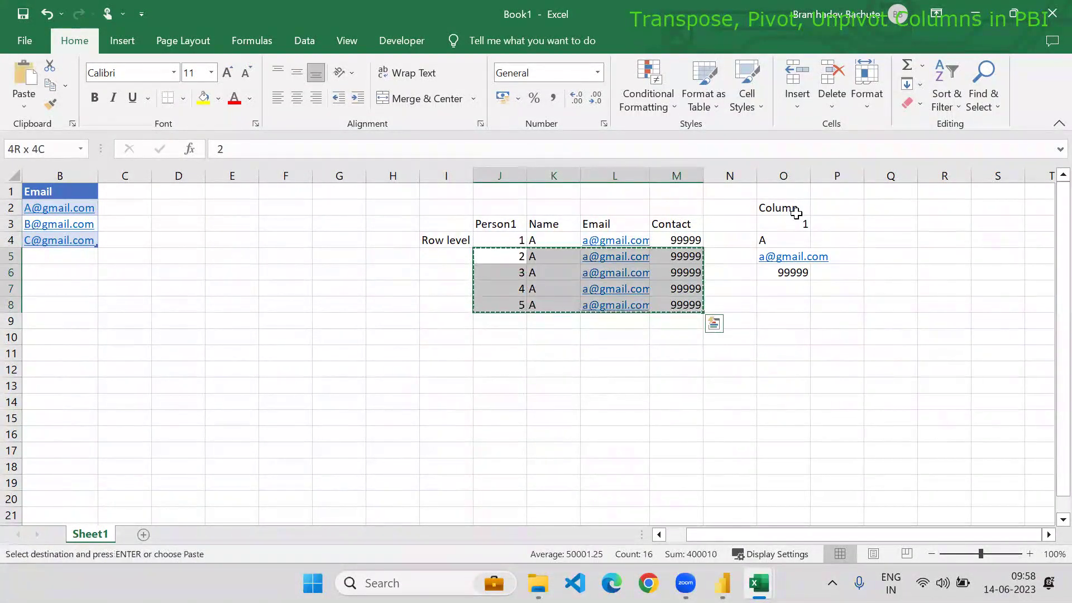
pyautogui.click(834, 223)
pyautogui.hotkey('ctrl', 'alt', 'v')
pyautogui.press('v')
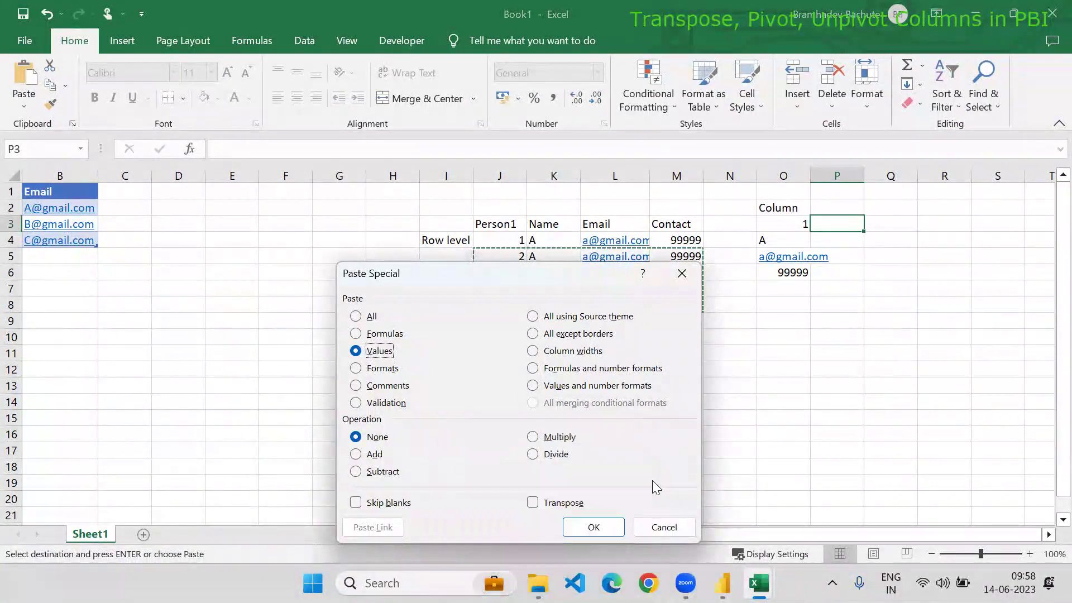
pyautogui.click(532, 503)
pyautogui.click(614, 525)
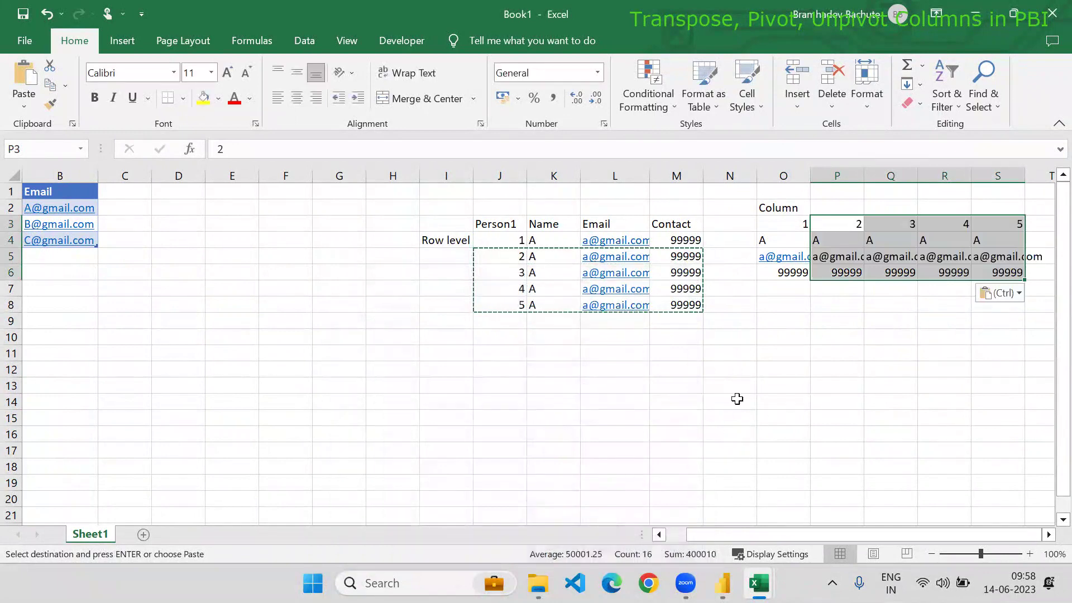
pyautogui.click(842, 214)
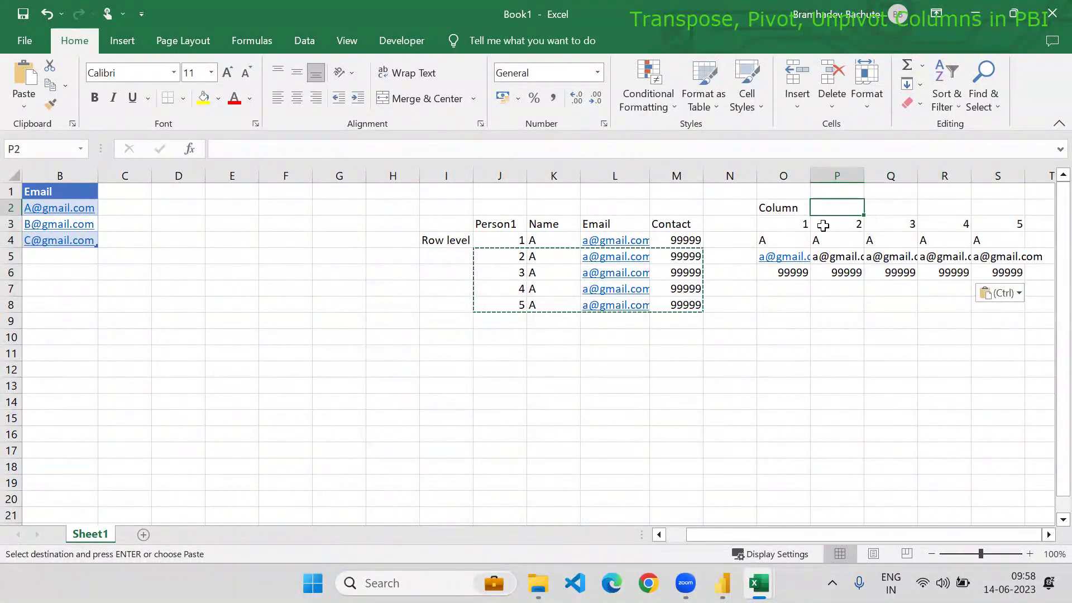
pyautogui.click(804, 226)
pyautogui.keyDown('shift'); pyautogui.click(789, 273); pyautogui.keyUp('shift')
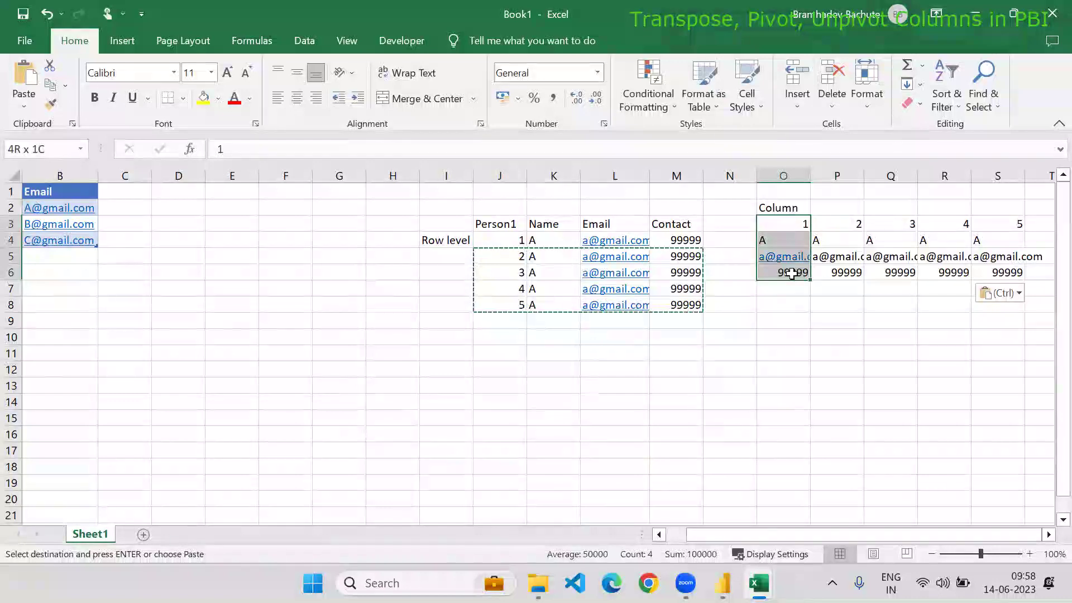
# Extend the O2 header from Column to 'Column Level Data'.
pyautogui.click(799, 204)
pyautogui.doubleClick(799, 204)
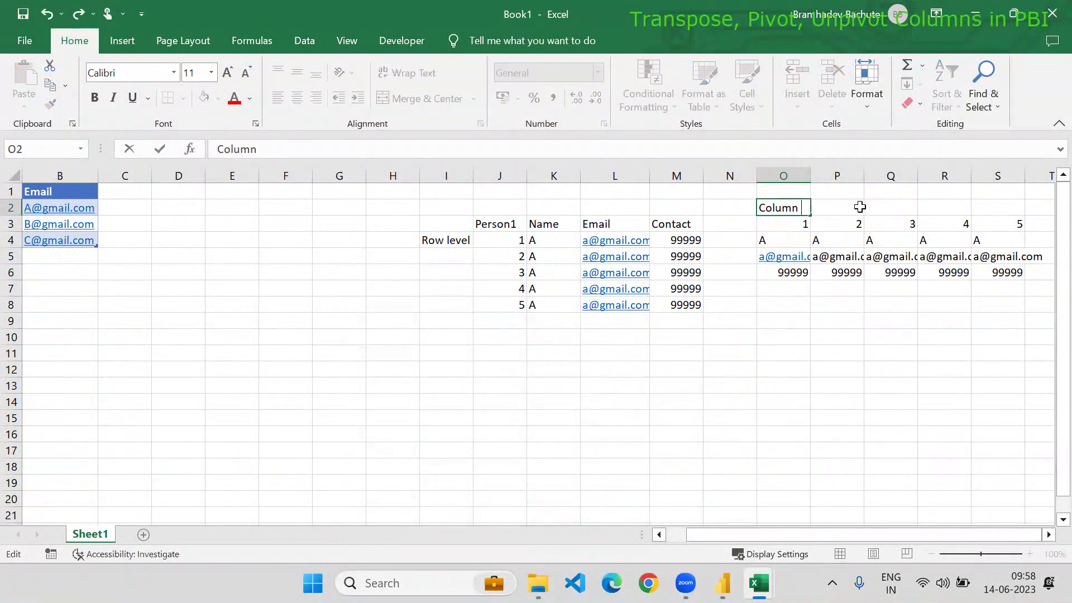
pyautogui.write('Level Data')
pyautogui.press('Return')
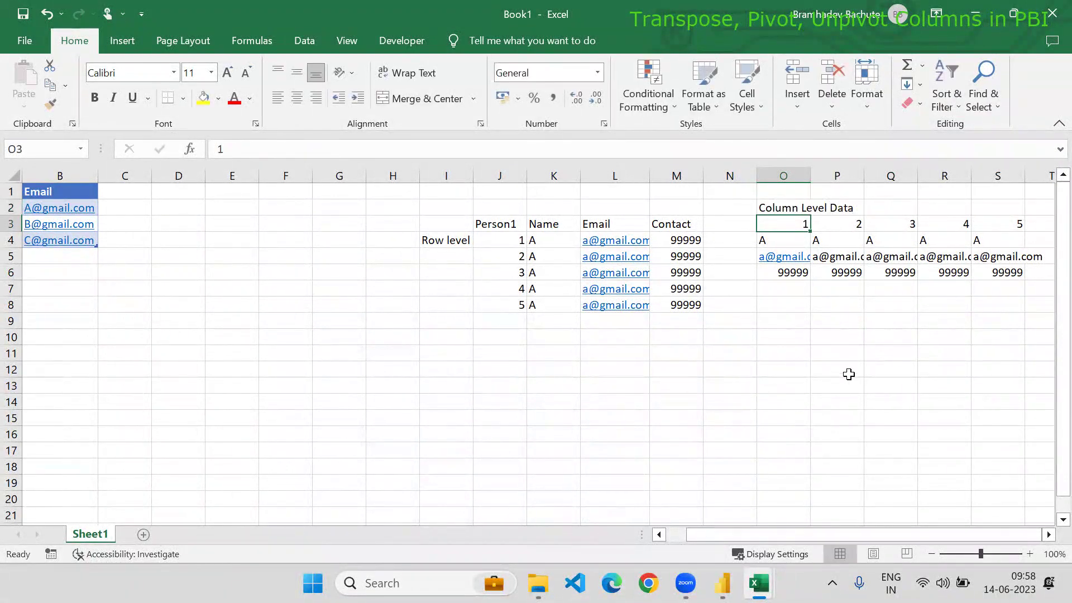
pyautogui.click(825, 335)
# Compare the transposed block and its label with the Row level Data example.
pyautogui.moveTo(773, 223); pyautogui.dragTo(779, 279)
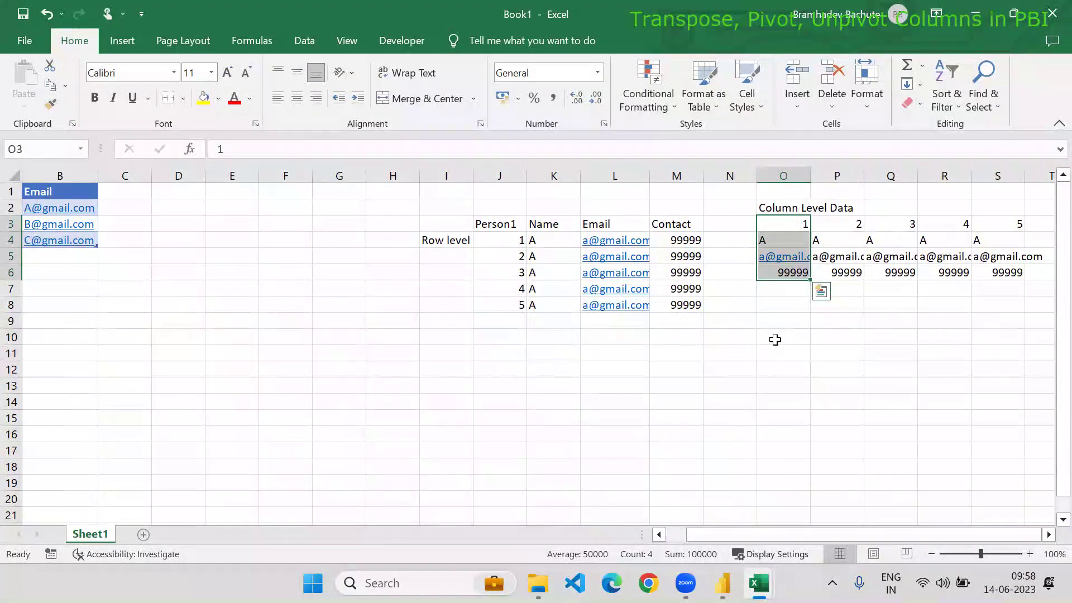
pyautogui.click(728, 375)
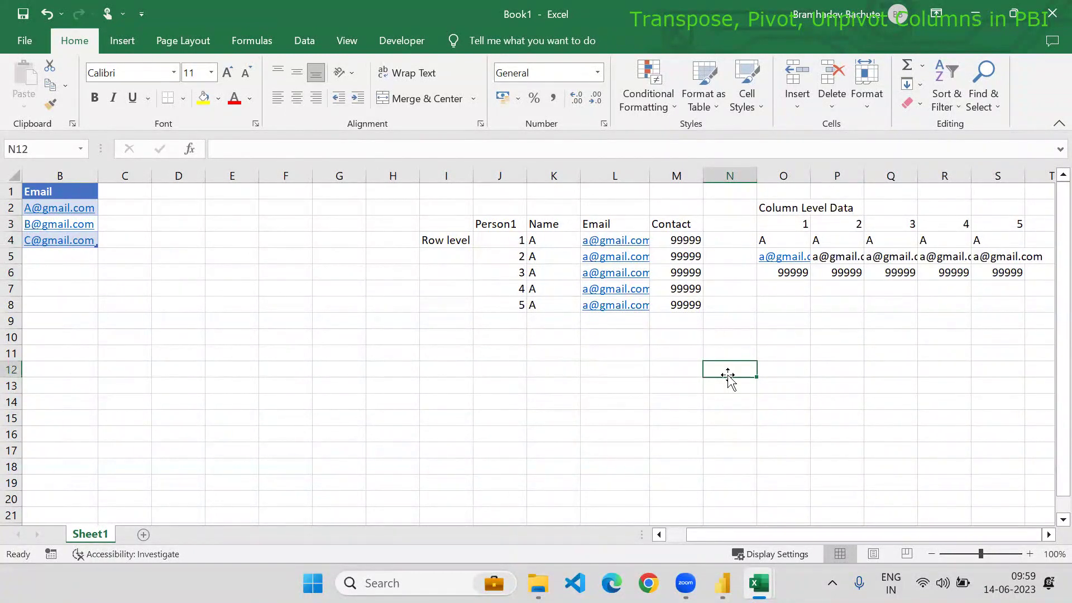
pyautogui.click(449, 240)
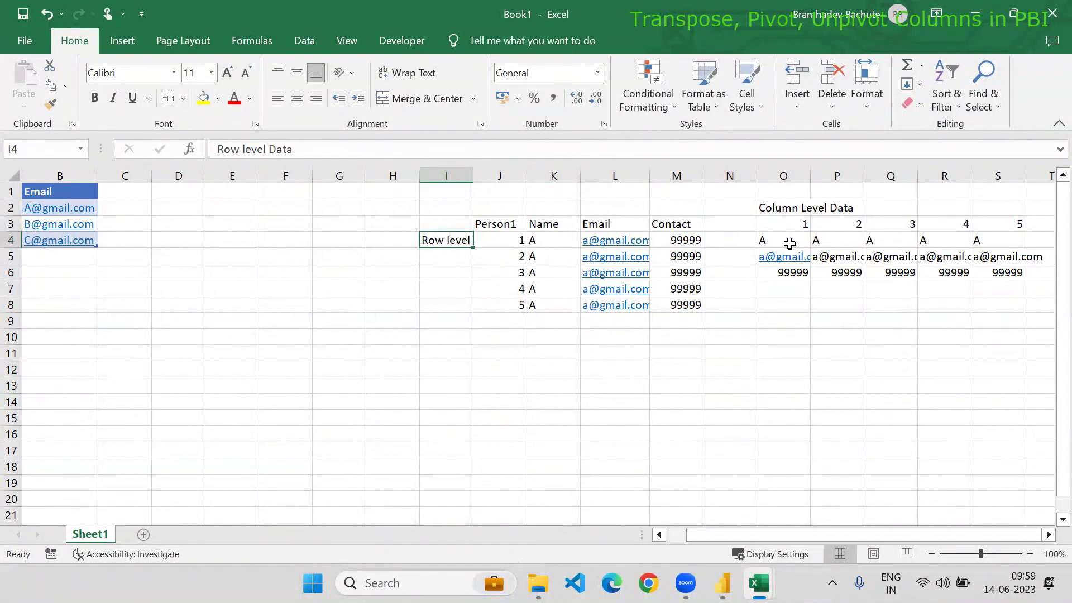
pyautogui.click(781, 207)
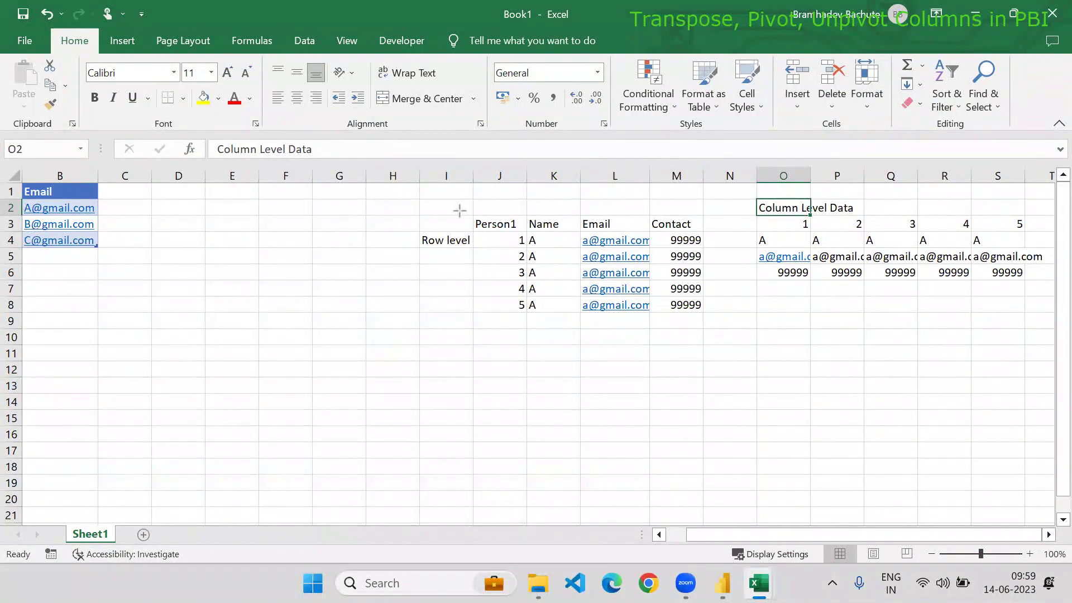
pyautogui.moveTo(457, 229)
pyautogui.mouseDown()
pyautogui.moveTo(771, 201)
pyautogui.moveTo(756, 203)
pyautogui.mouseUp()
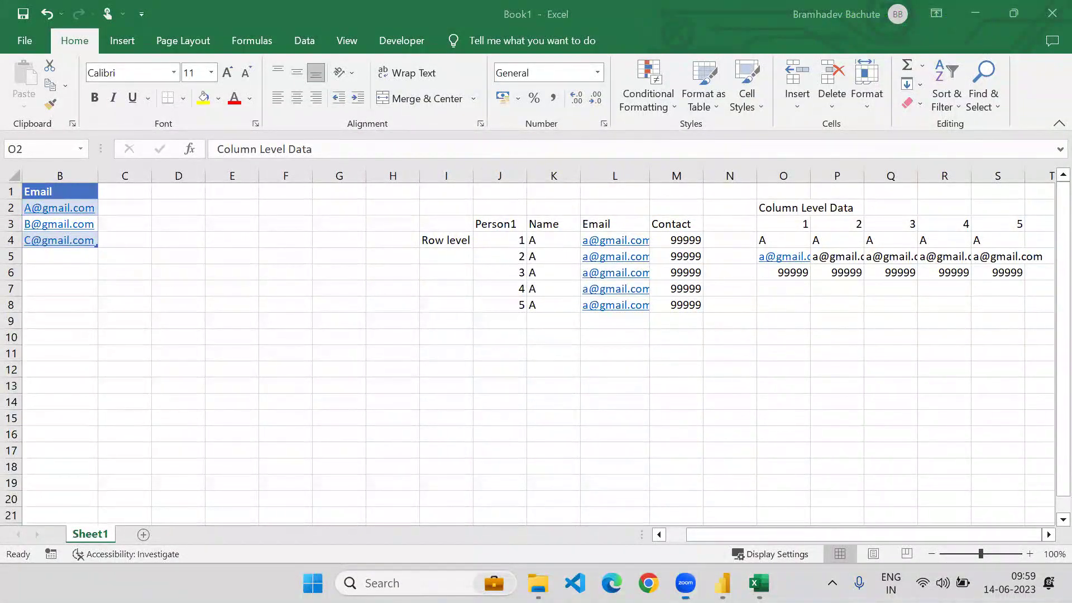
# Insert seven blank columns at I:O ahead of the Row level Data example.
pyautogui.click(717, 534)
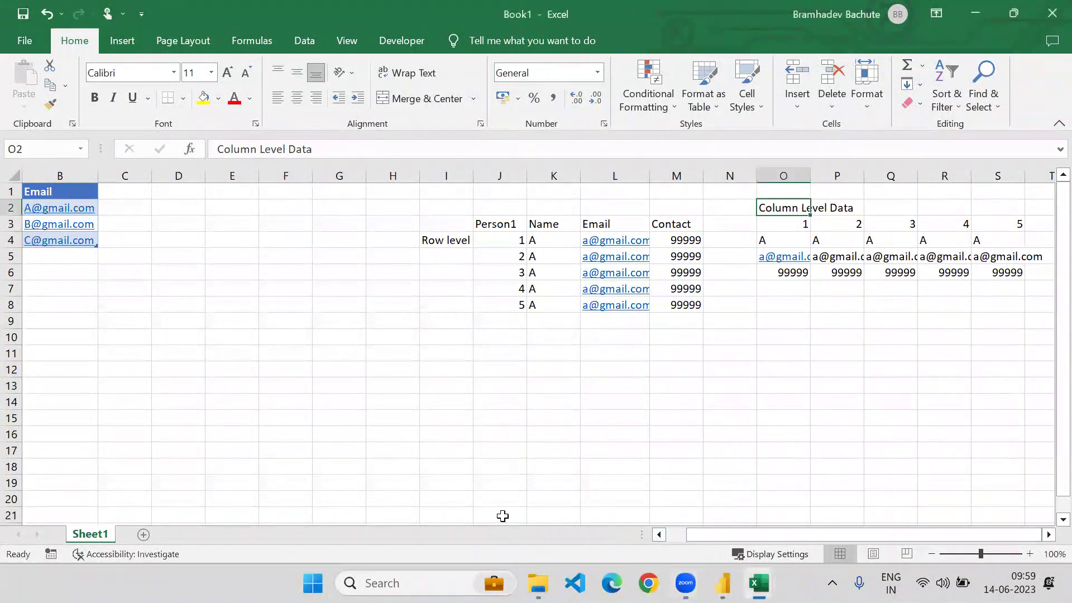
pyautogui.moveTo(692, 535); pyautogui.dragTo(672, 534)
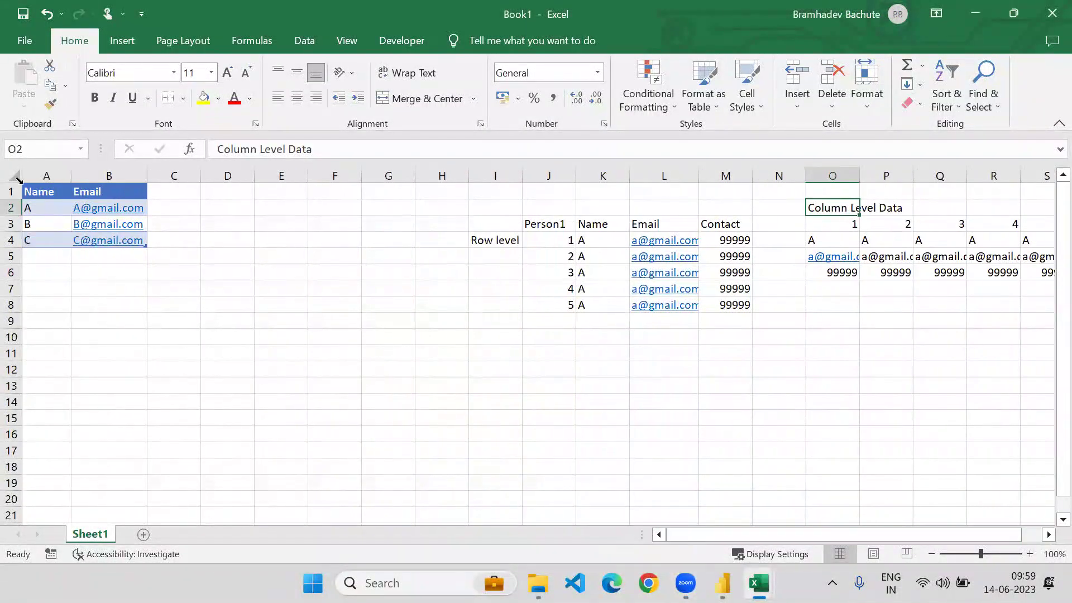
pyautogui.click(39, 192)
pyautogui.moveTo(39, 192); pyautogui.dragTo(109, 239)
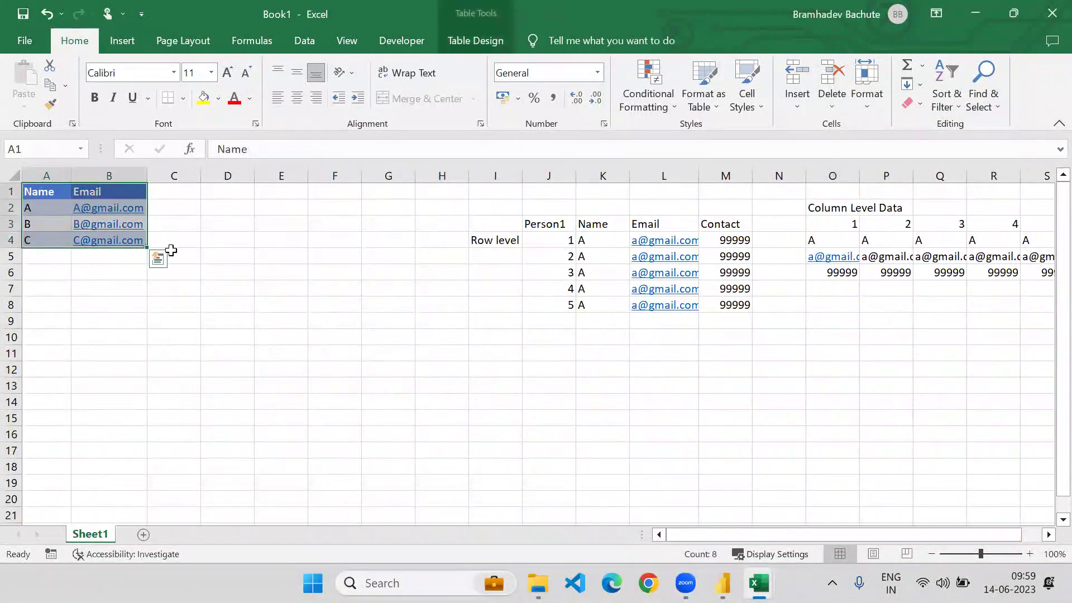
pyautogui.moveTo(495, 175); pyautogui.dragTo(817, 176)
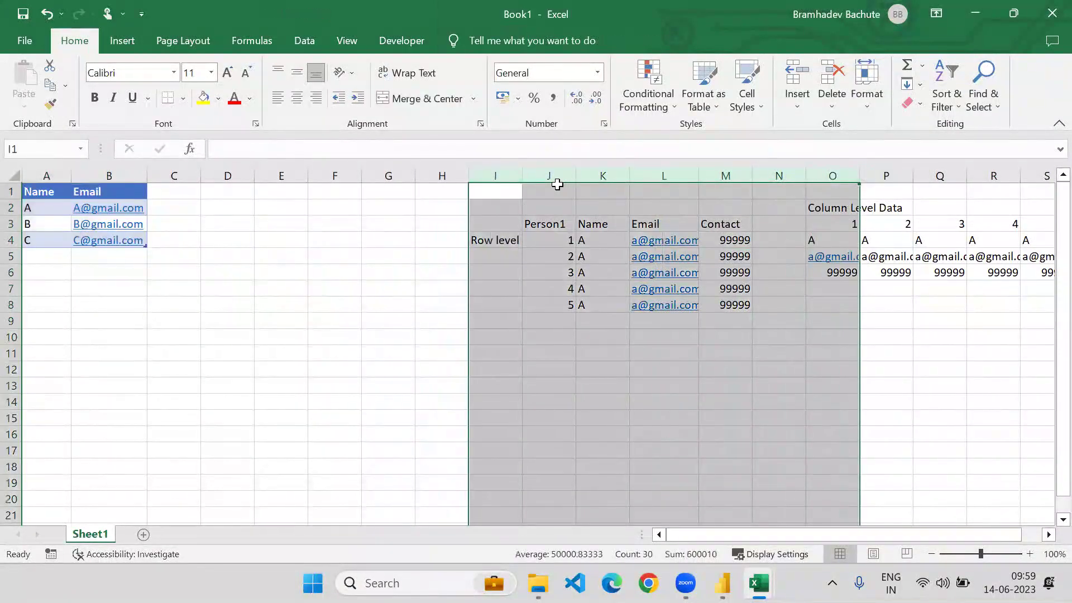
pyautogui.rightClick(505, 178)
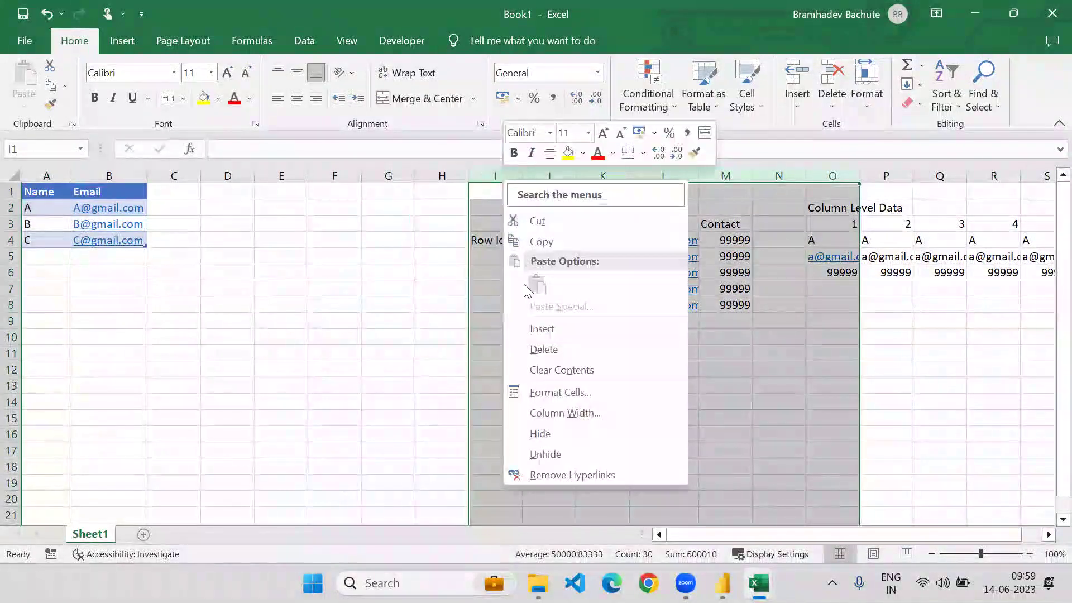
pyautogui.click(536, 328)
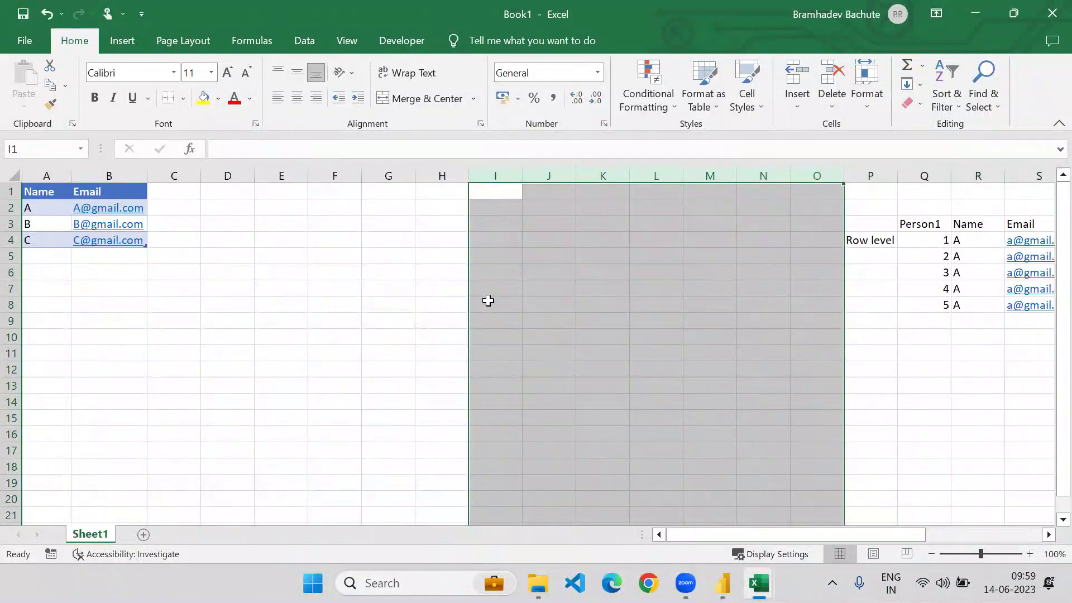
# Move through the empty cells beside the Name/Email table and settle on cell D2.
pyautogui.press('Left')
pyautogui.hotkey('ctrl', 'Left')
pyautogui.press('Right')
pyautogui.press('Right')
pyautogui.press('Right')
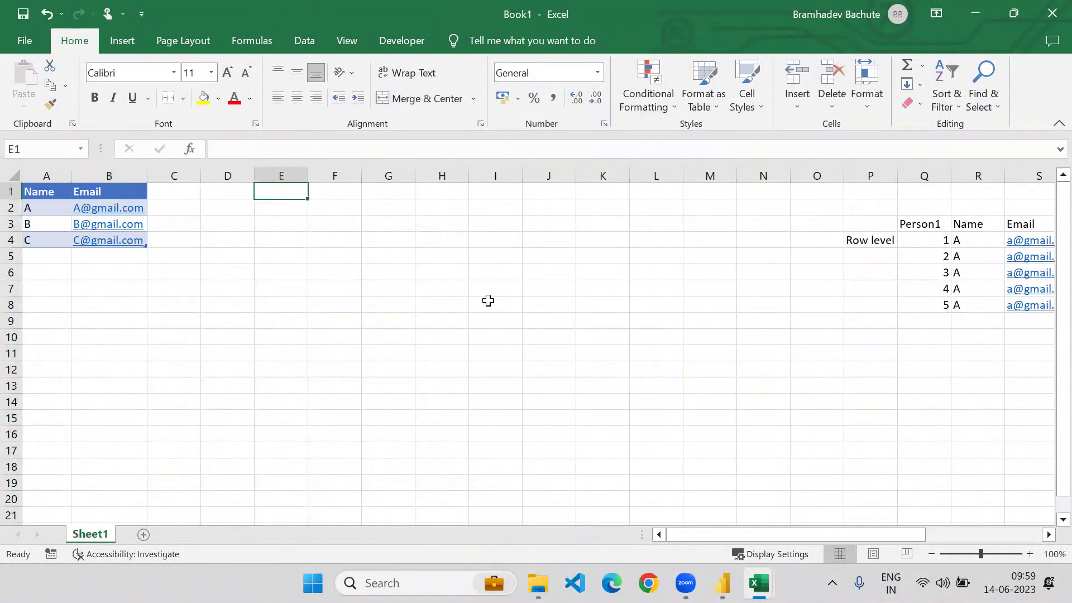
pyautogui.press('Down')
pyautogui.press('Down')
pyautogui.press('Down')
pyautogui.press('Left')
pyautogui.press('Left')
pyautogui.press('Up')
pyautogui.press('Up')
pyautogui.press('Up')
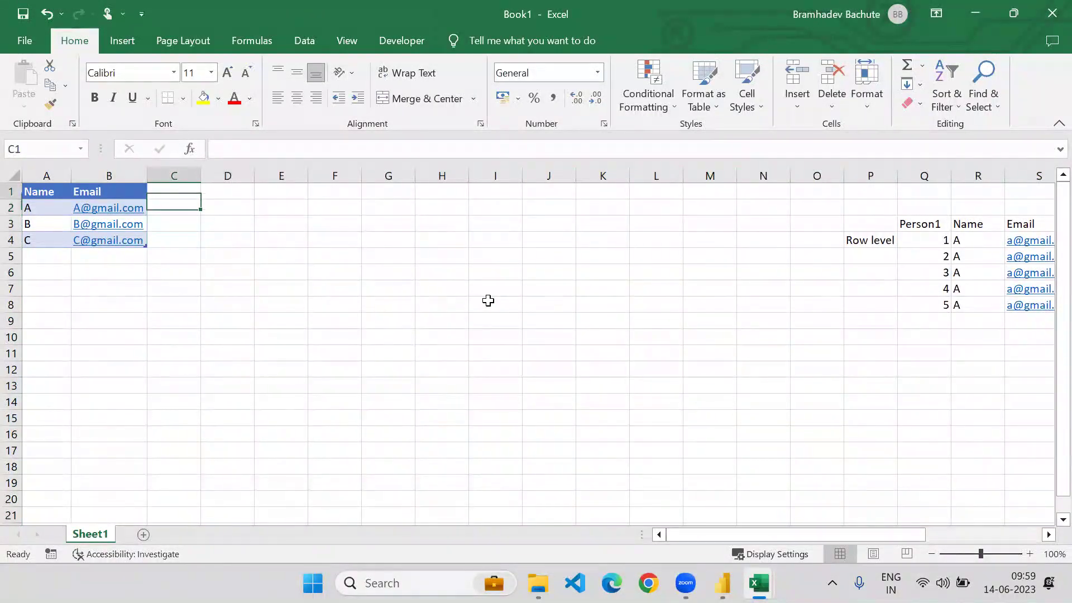
pyautogui.press('Right')
pyautogui.press('Down')
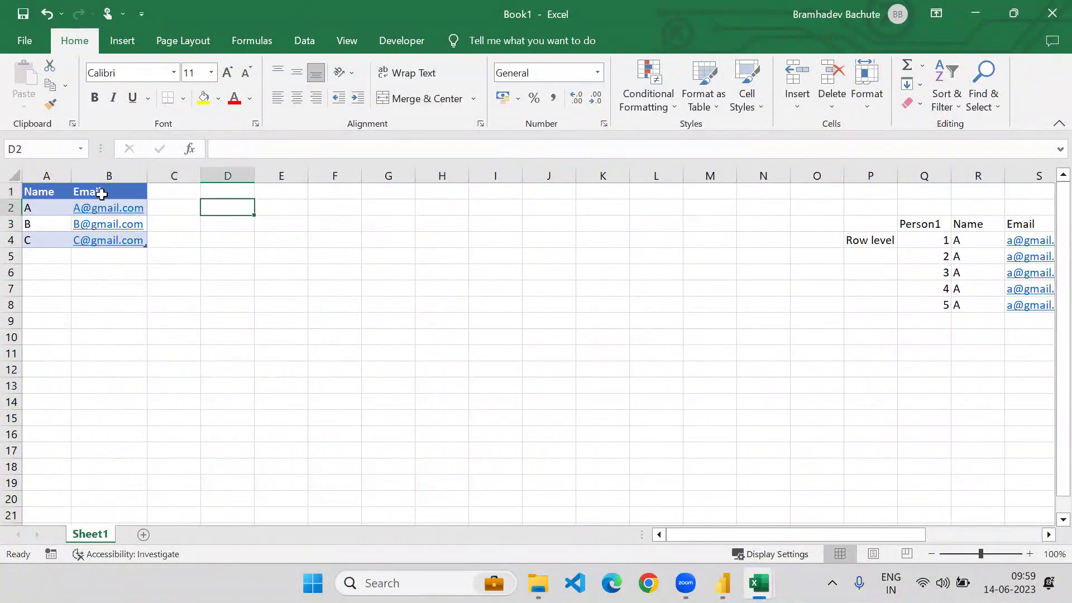
pyautogui.click(178, 208)
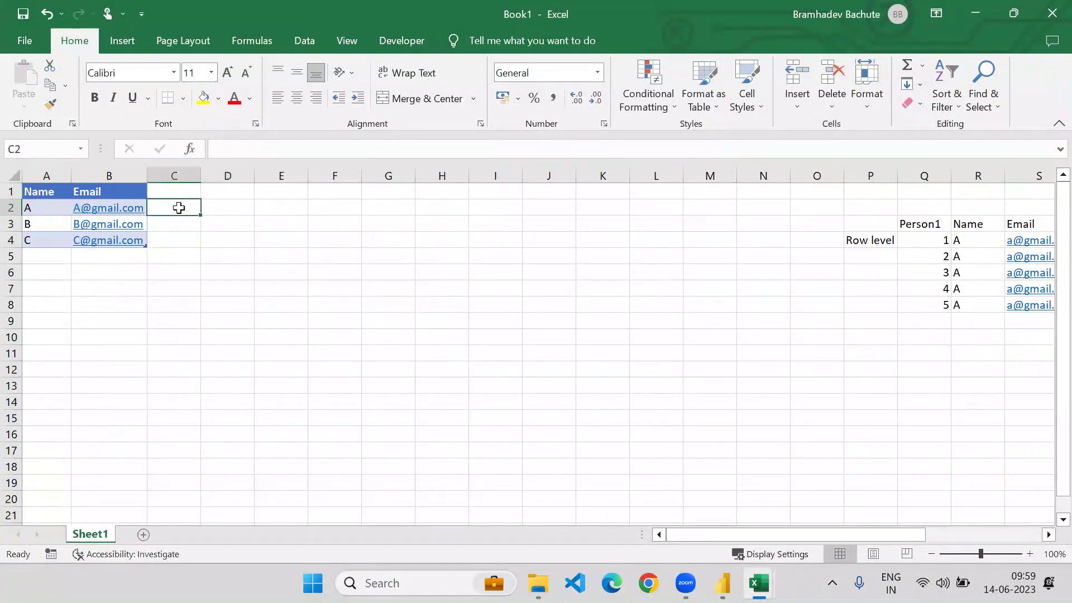
pyautogui.hotkey('shift', 'space')
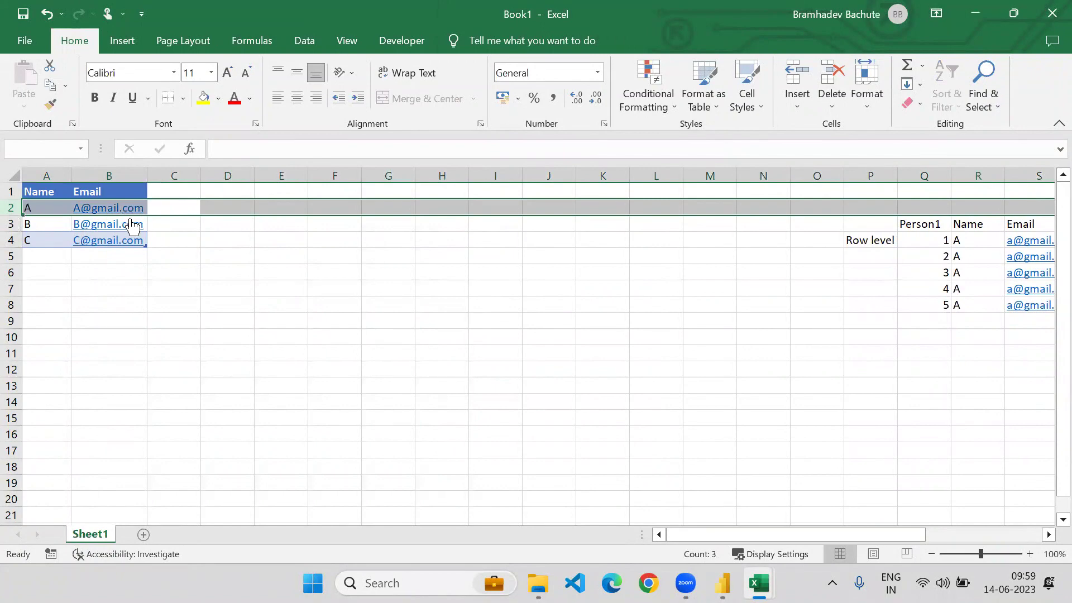
pyautogui.click(159, 208)
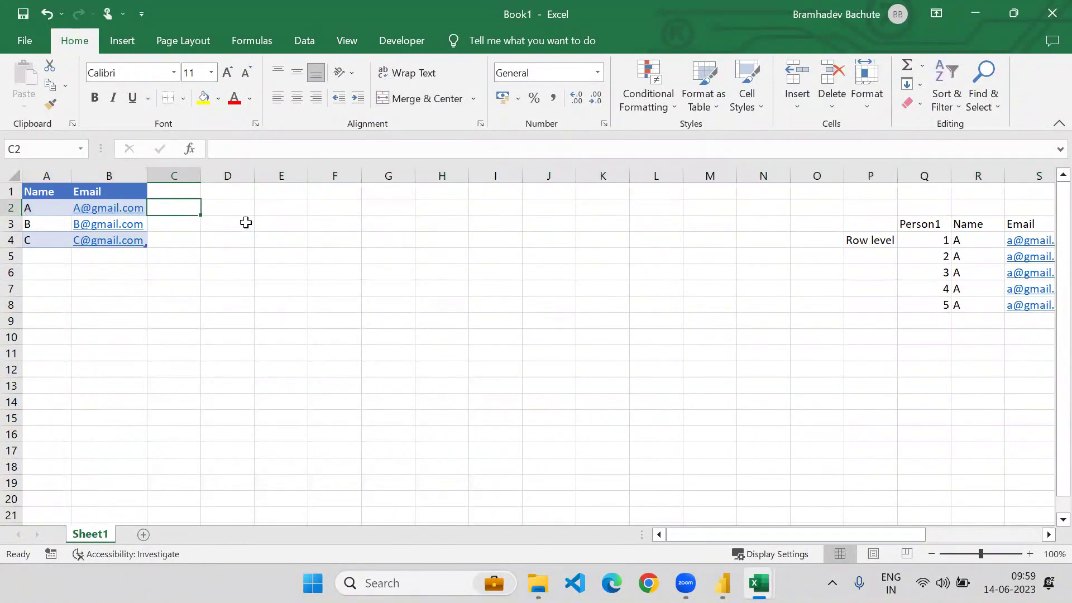
pyautogui.click(226, 206)
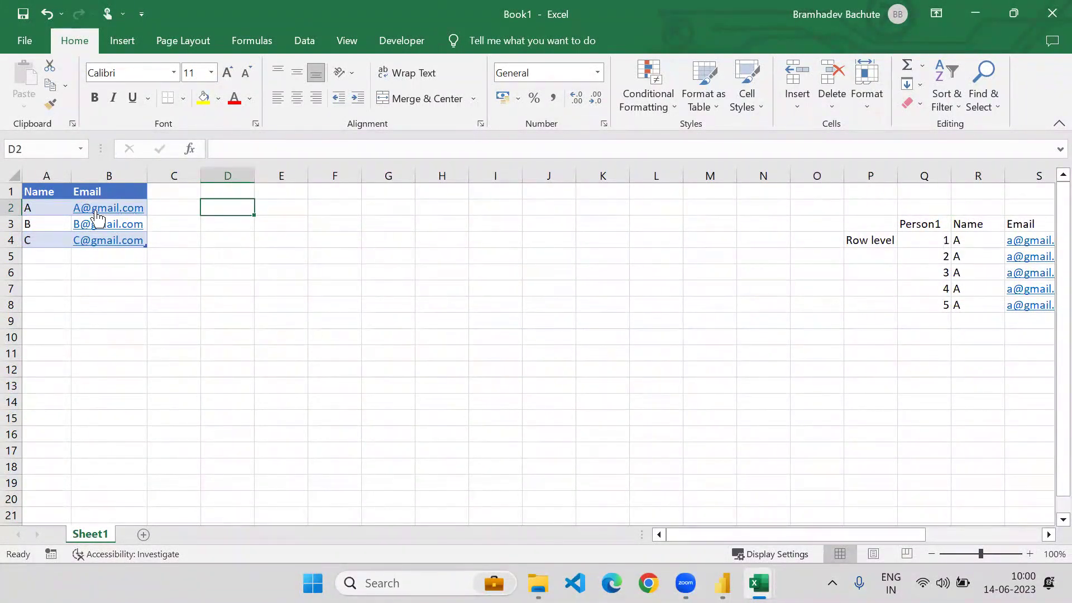
# Stack the Name and Email labels in D3 and D4.
pyautogui.moveTo(56, 190); pyautogui.dragTo(79, 189)
pyautogui.hotkey('ctrl', 'c')
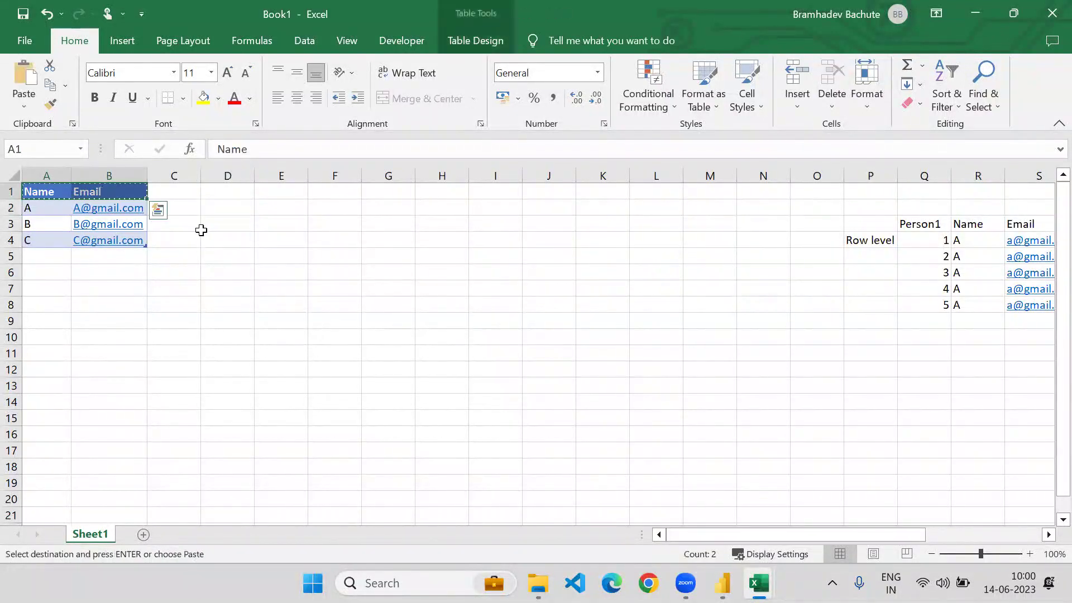
pyautogui.click(219, 221)
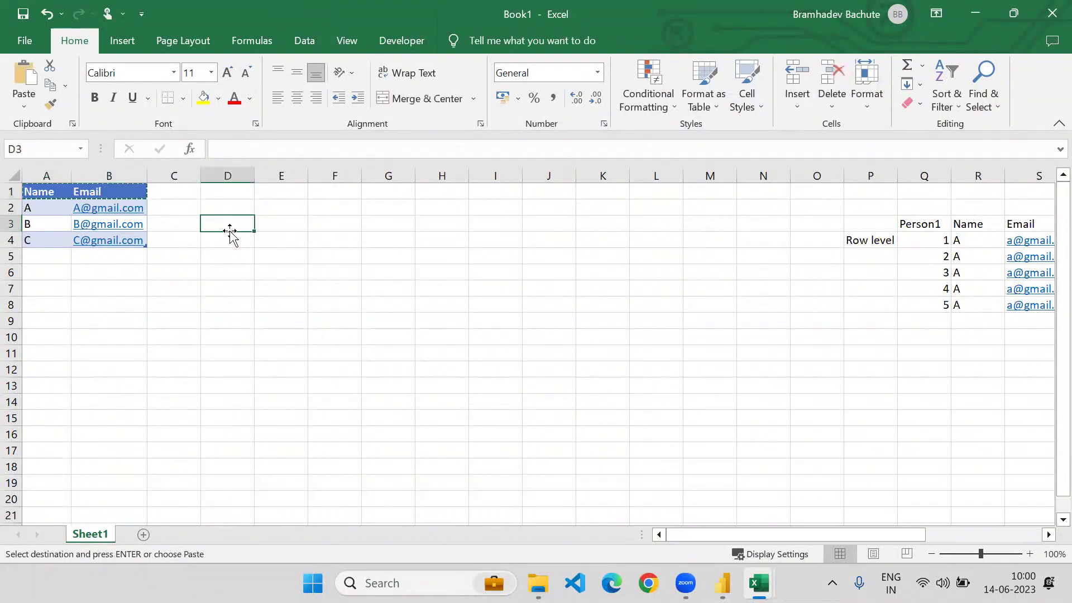
pyautogui.hotkey('ctrl', 'v')
pyautogui.click(265, 224)
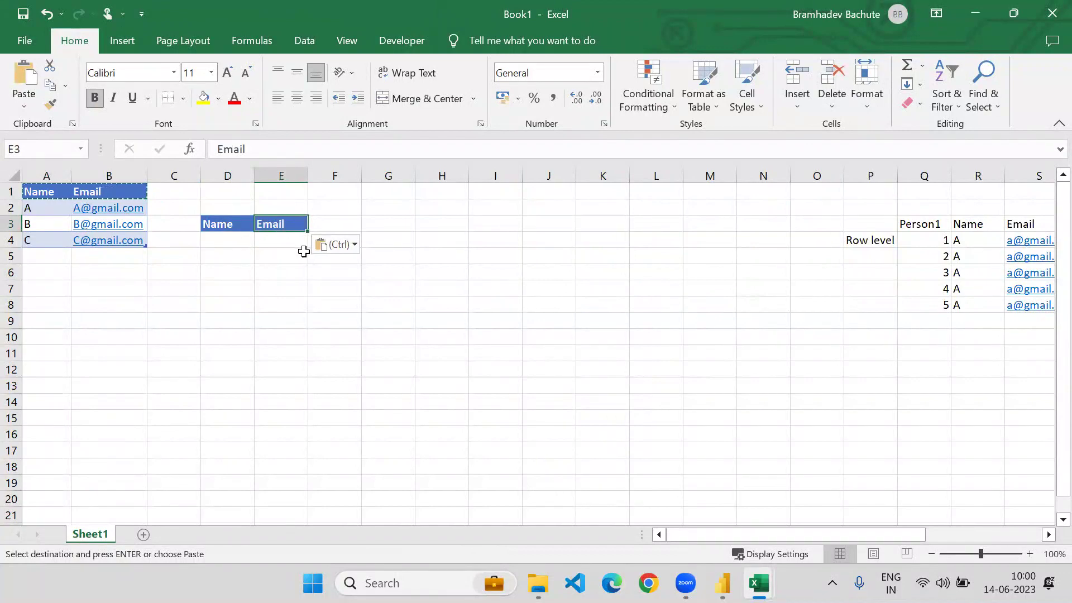
pyautogui.hotkey('ctrl', 'c')
pyautogui.click(228, 239)
pyautogui.press('Return')
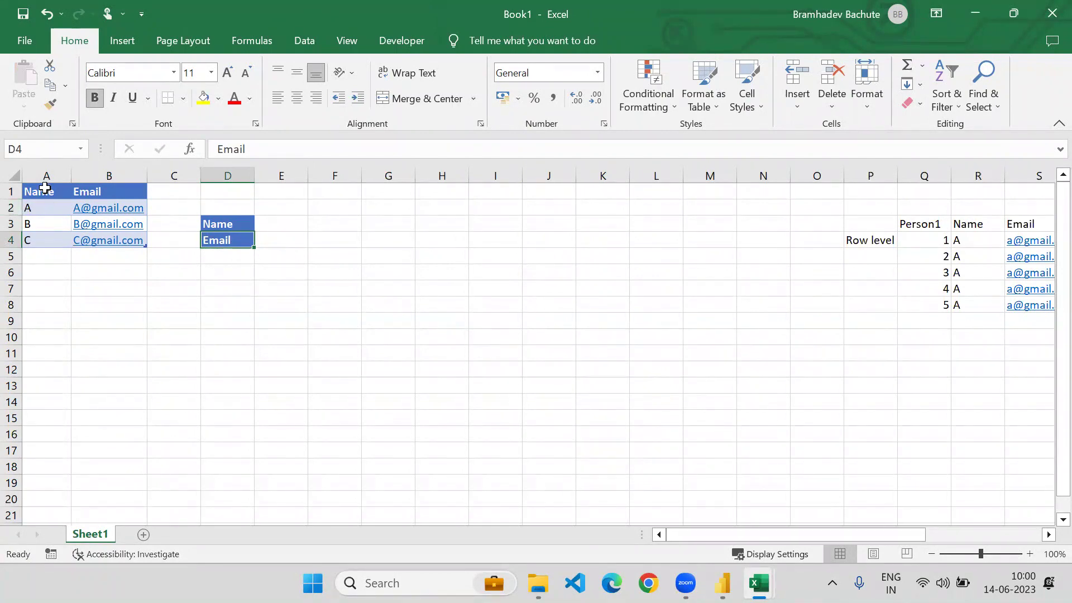
# Paste the names and emails from A2:B4 as transposed values into E3:G4.
pyautogui.moveTo(42, 190); pyautogui.dragTo(89, 190)
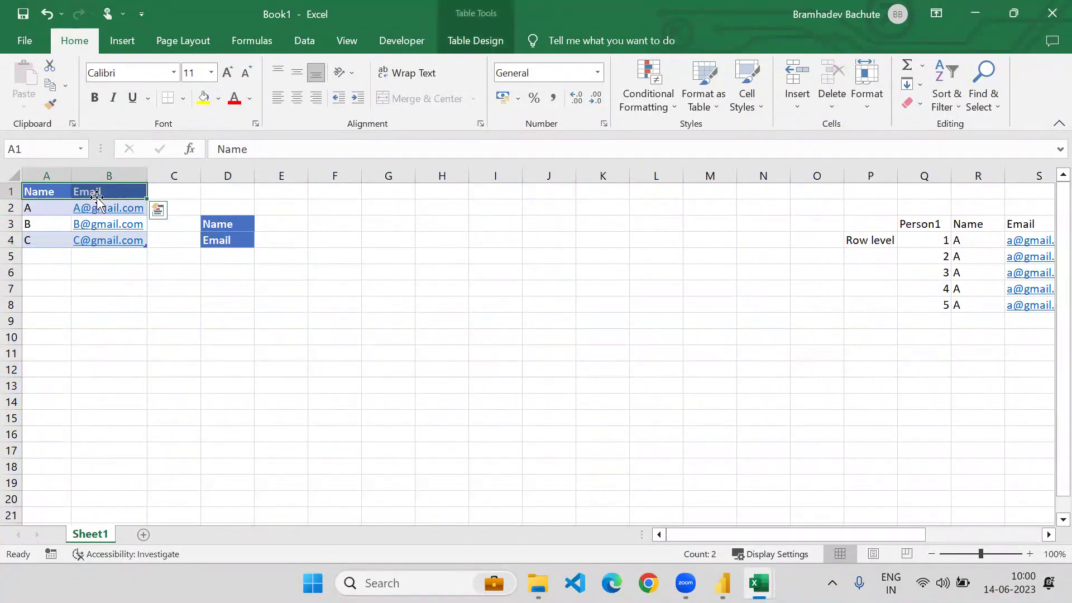
pyautogui.click(237, 239)
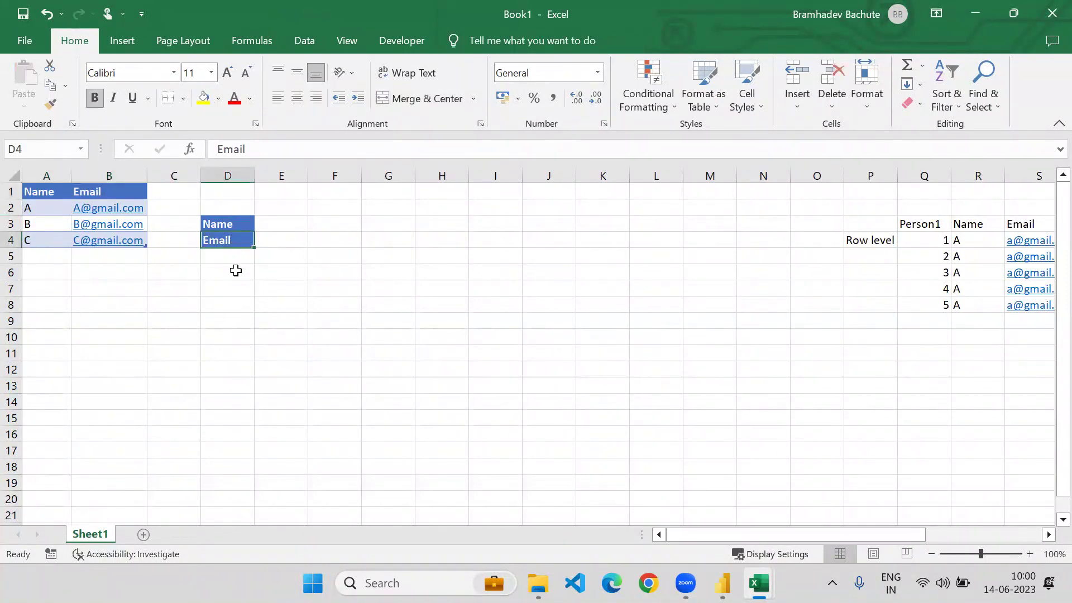
pyautogui.moveTo(45, 204); pyautogui.dragTo(99, 252)
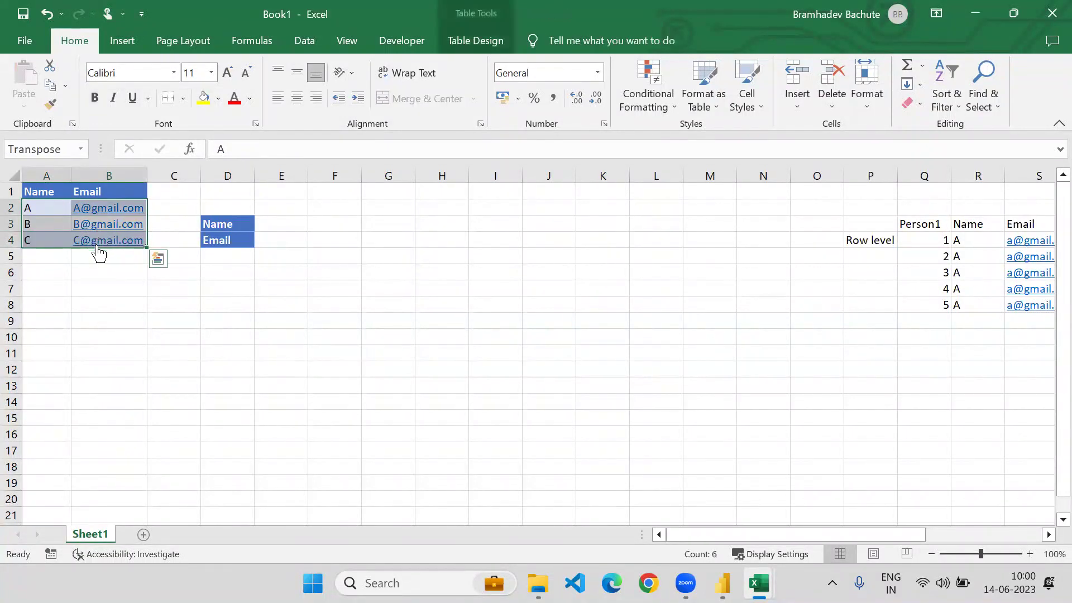
pyautogui.hotkey('ctrl', 'c')
pyautogui.click(269, 224)
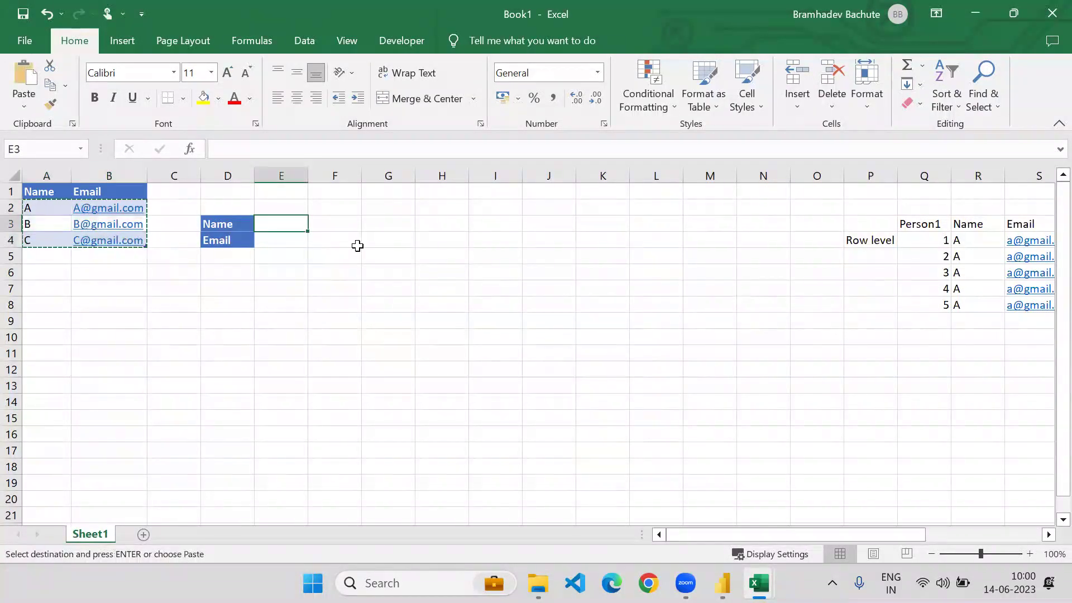
pyautogui.hotkey('ctrl', 'alt', 'v')
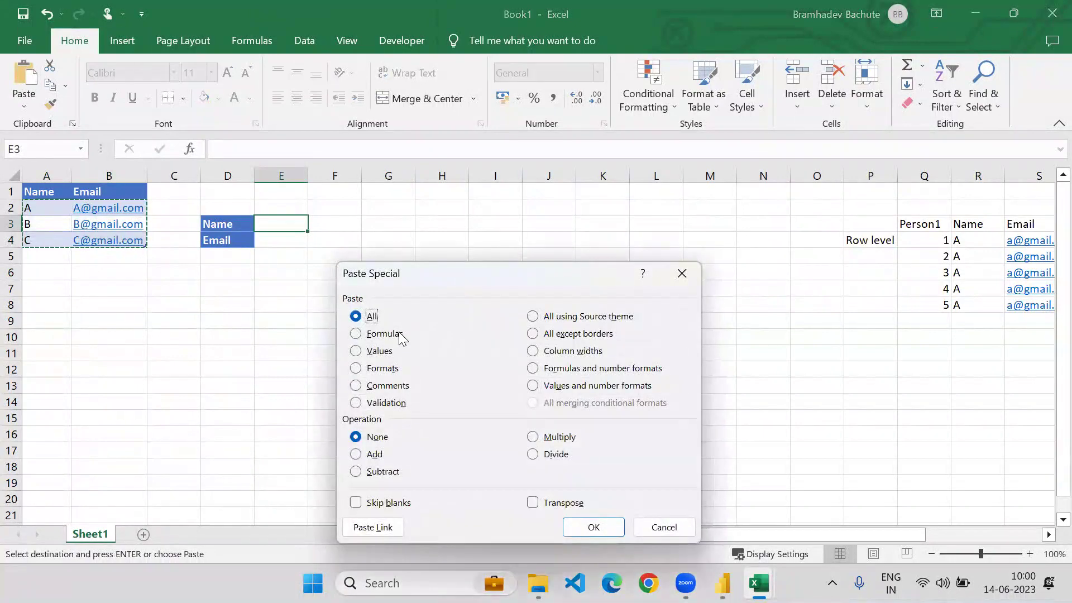
pyautogui.click(380, 351)
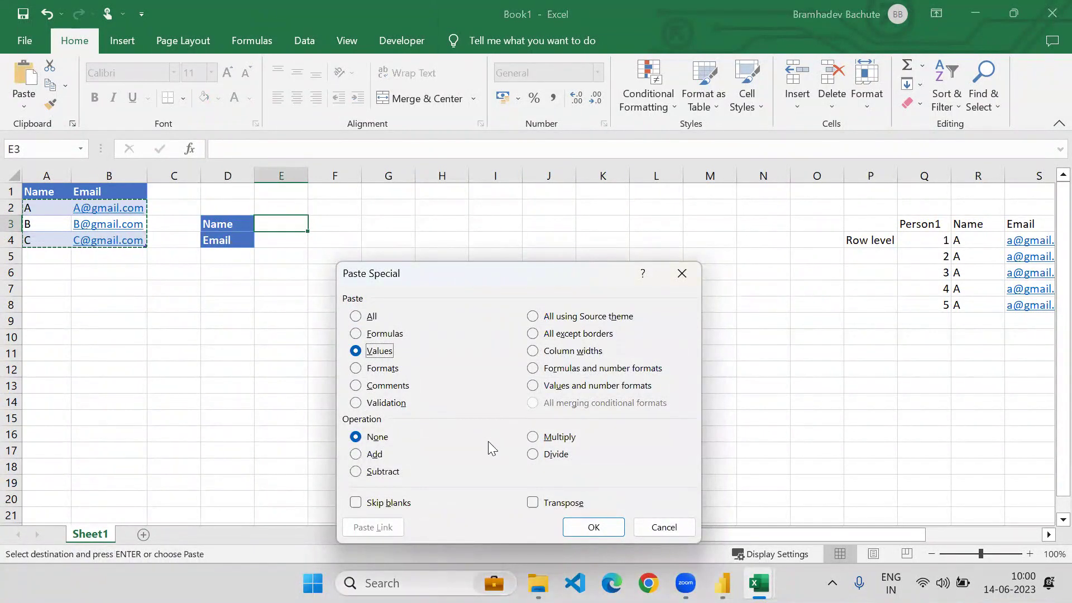
pyautogui.click(532, 502)
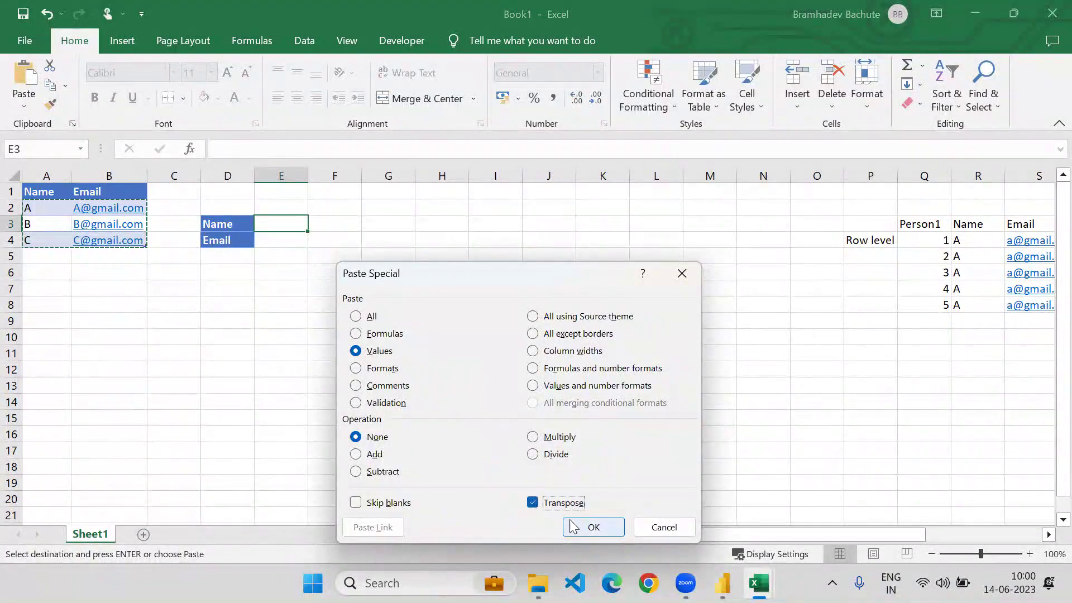
pyautogui.click(593, 527)
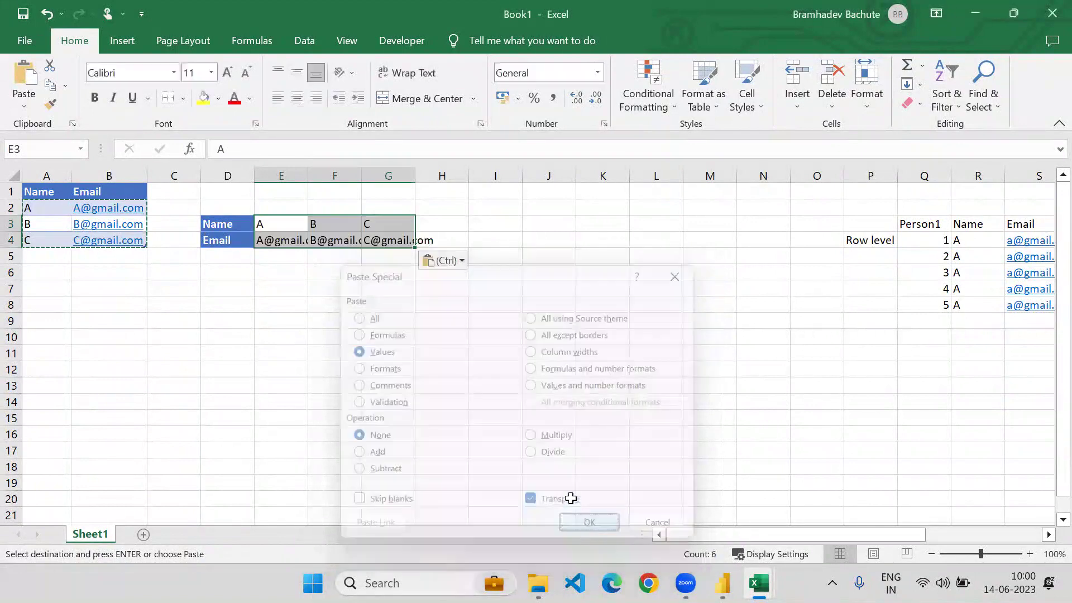
# Autofit columns E, F and G so each email shows in full.
pyautogui.doubleClick(308, 175)
pyautogui.doubleClick(383, 175)
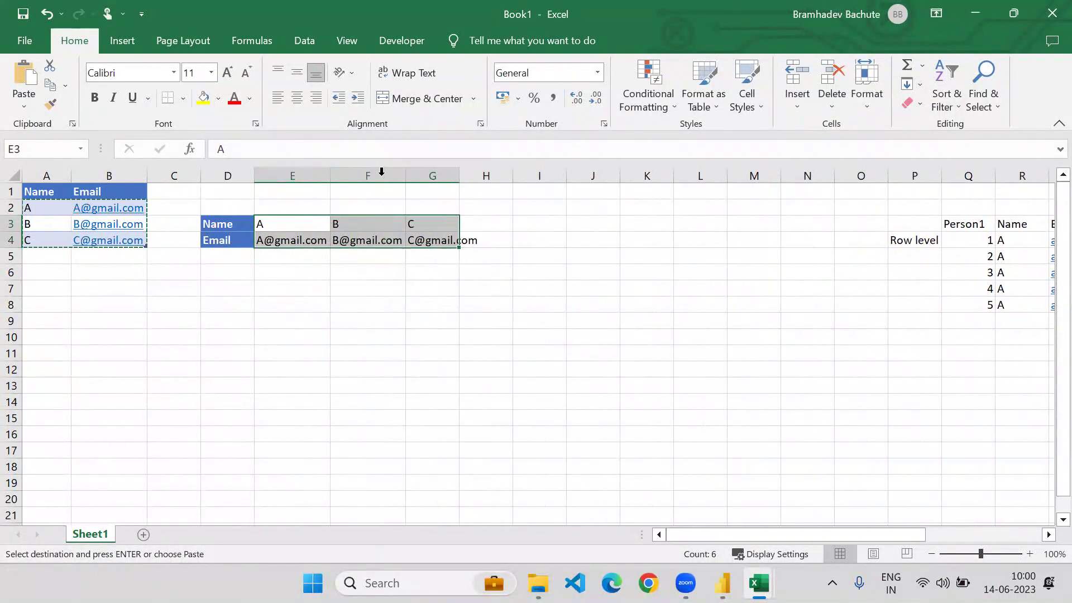
pyautogui.doubleClick(459, 175)
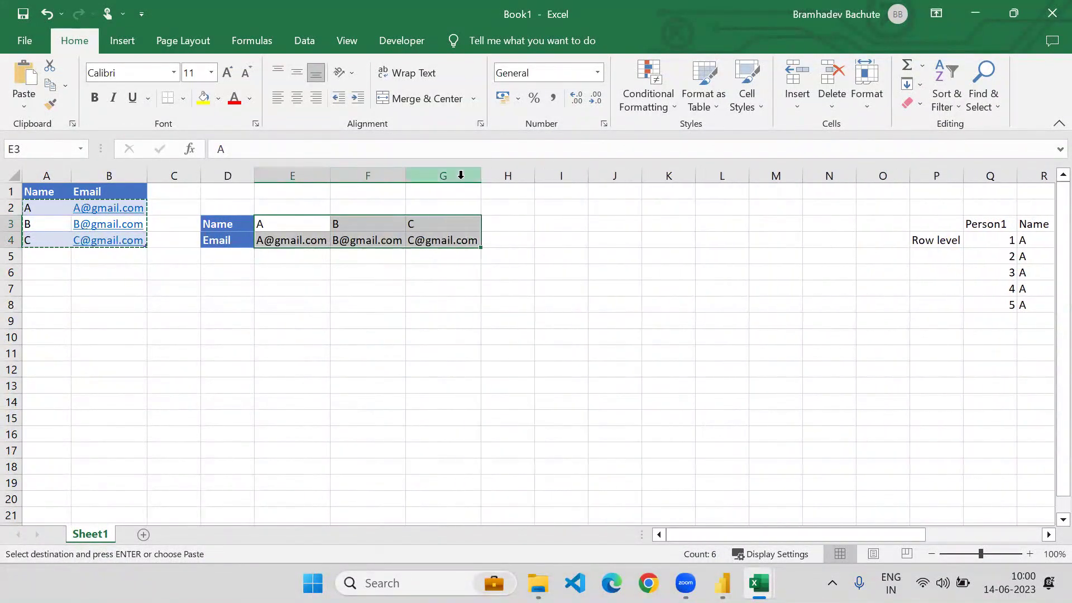
pyautogui.click(288, 205)
# Number E2, F2 and G2 as 1, 2 and 3, correcting G2 from 2 to 3.
pyautogui.write('1')
pyautogui.press('Return')
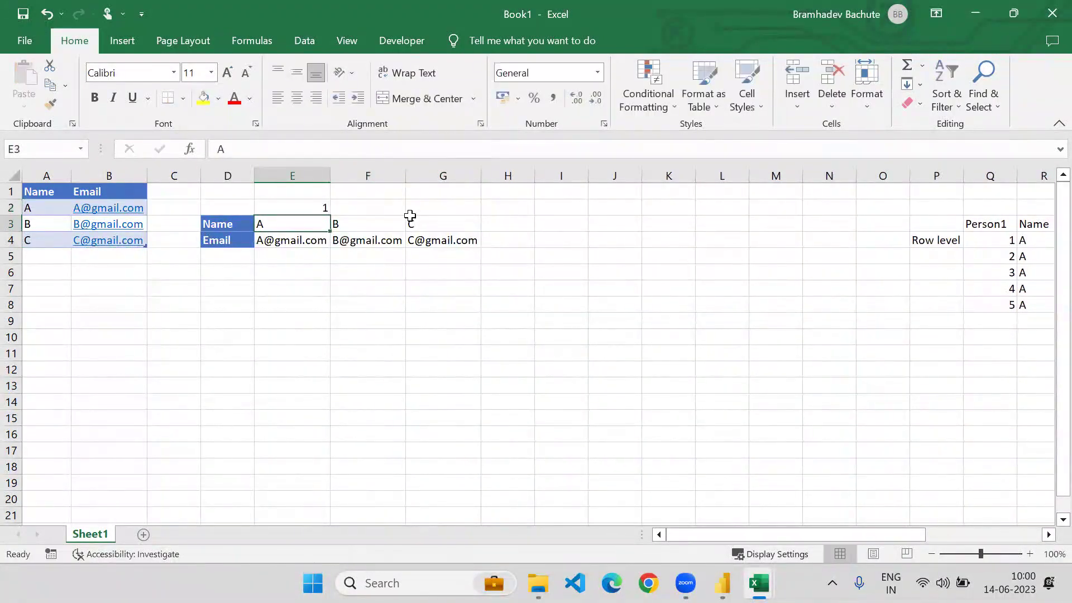
pyautogui.press('Up')
pyautogui.press('Right')
pyautogui.write('2')
pyautogui.press('Return')
pyautogui.press('Right')
pyautogui.press('Up')
pyautogui.write('2')
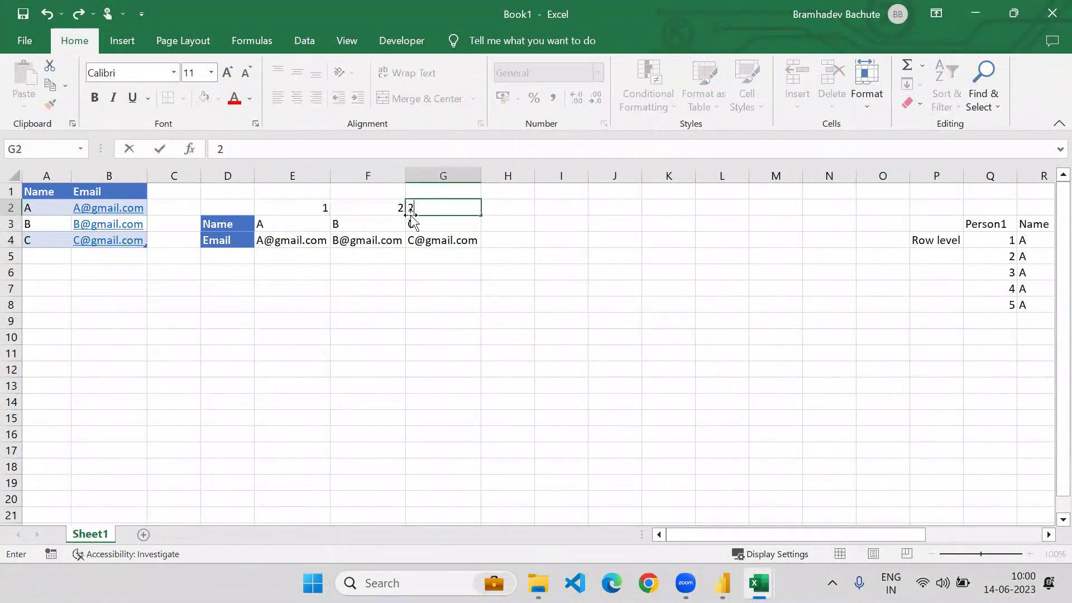
pyautogui.press('Return')
pyautogui.press('Up')
pyautogui.write('3')
pyautogui.press('Return')
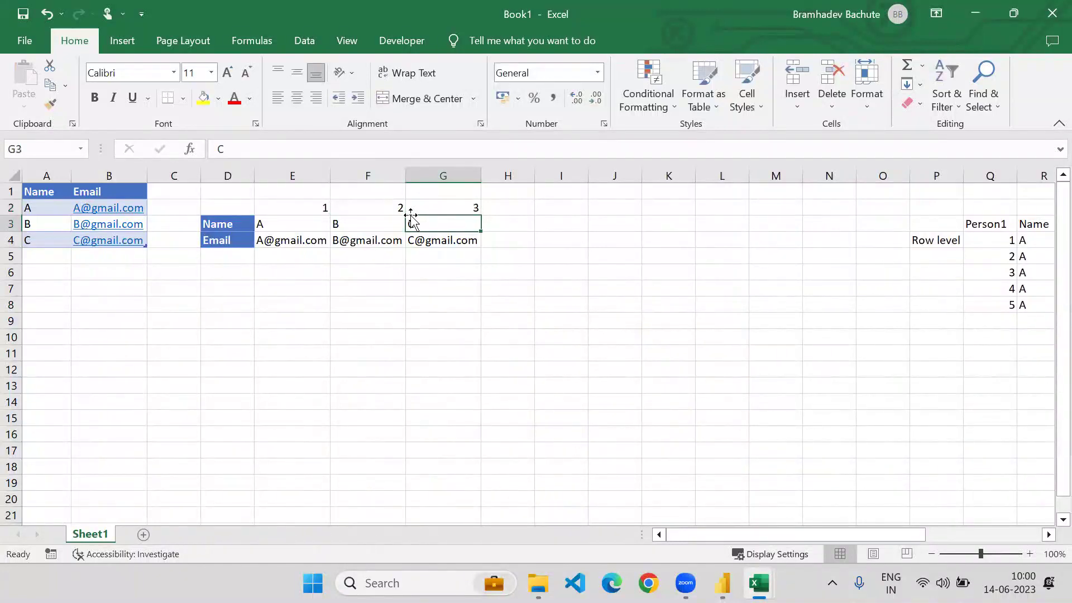
# Compare the transposed block with the original Name/Email table, then clear the selection.
pyautogui.moveTo(245, 221); pyautogui.dragTo(436, 244)
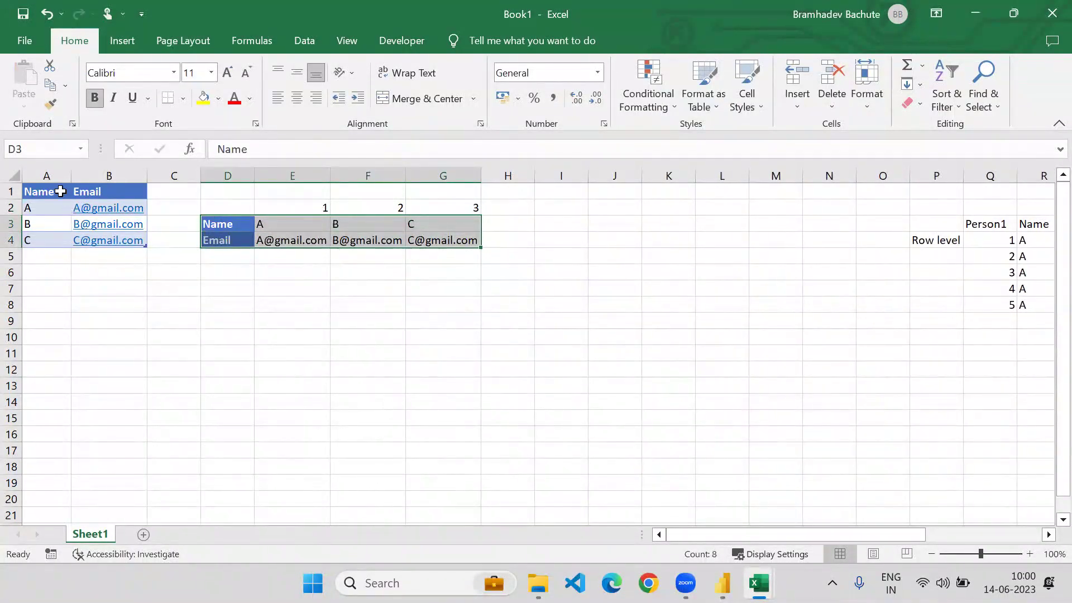
pyautogui.moveTo(57, 191); pyautogui.dragTo(98, 243)
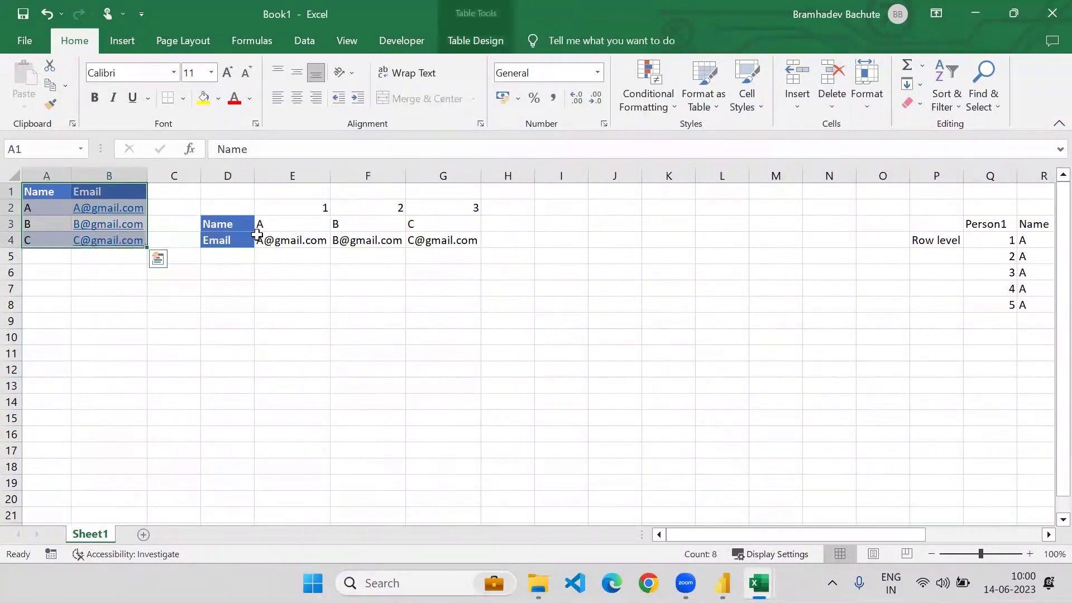
pyautogui.click(407, 277)
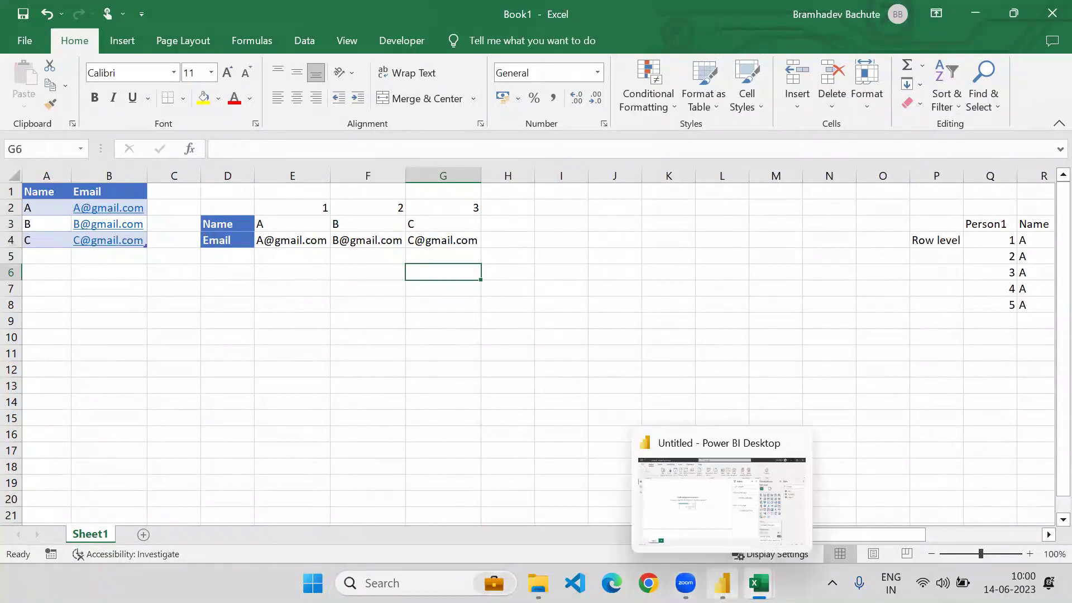
# Transpose the Transpose query in Power Query Editor, then return to Excel's Book1.
pyautogui.click(722, 583)
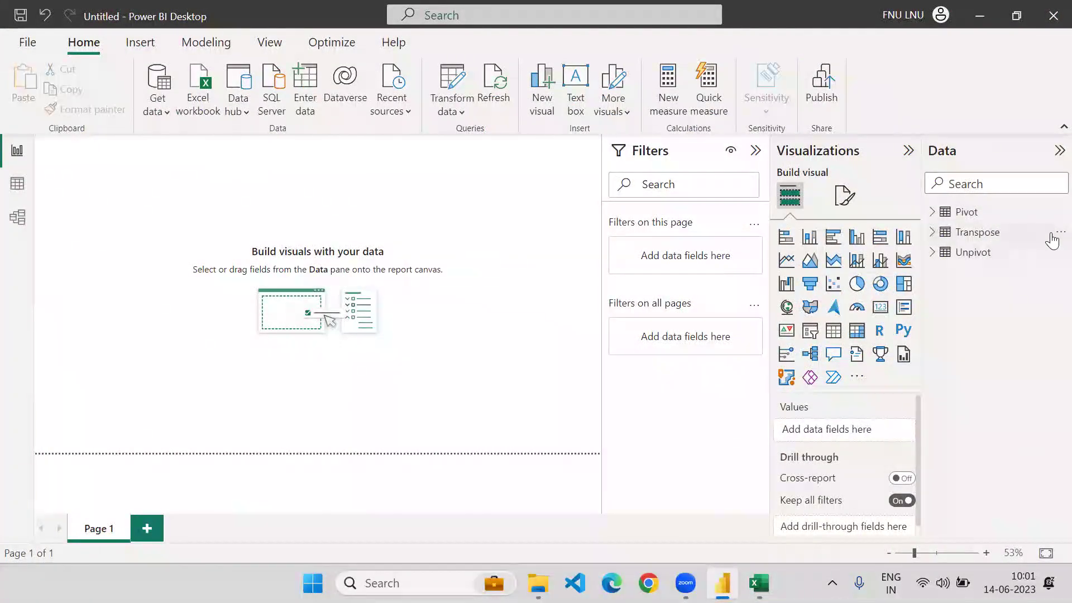
pyautogui.click(1056, 233)
pyautogui.click(953, 347)
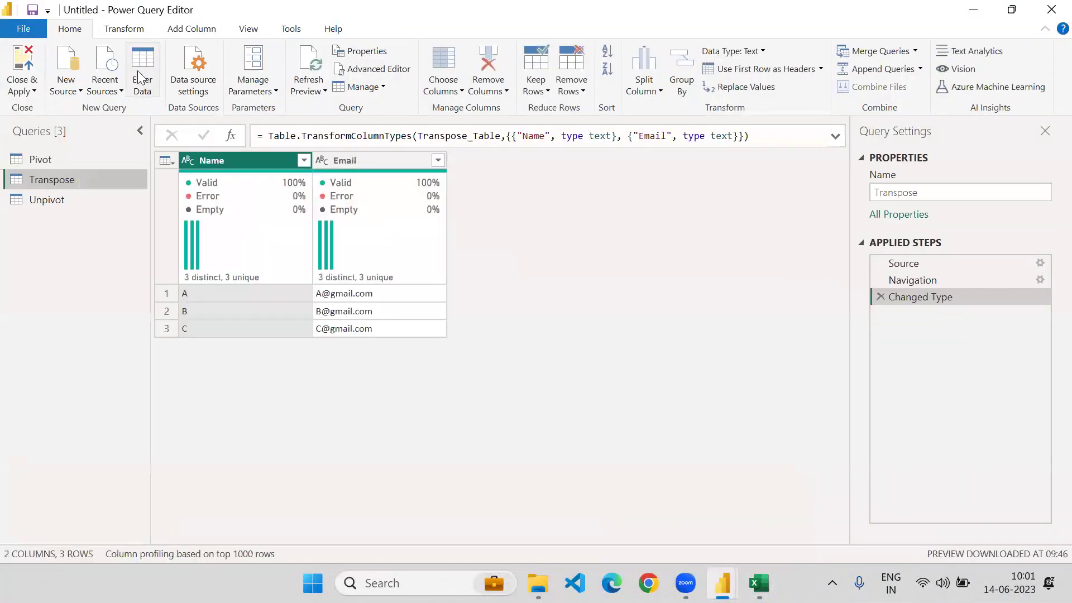
pyautogui.click(122, 31)
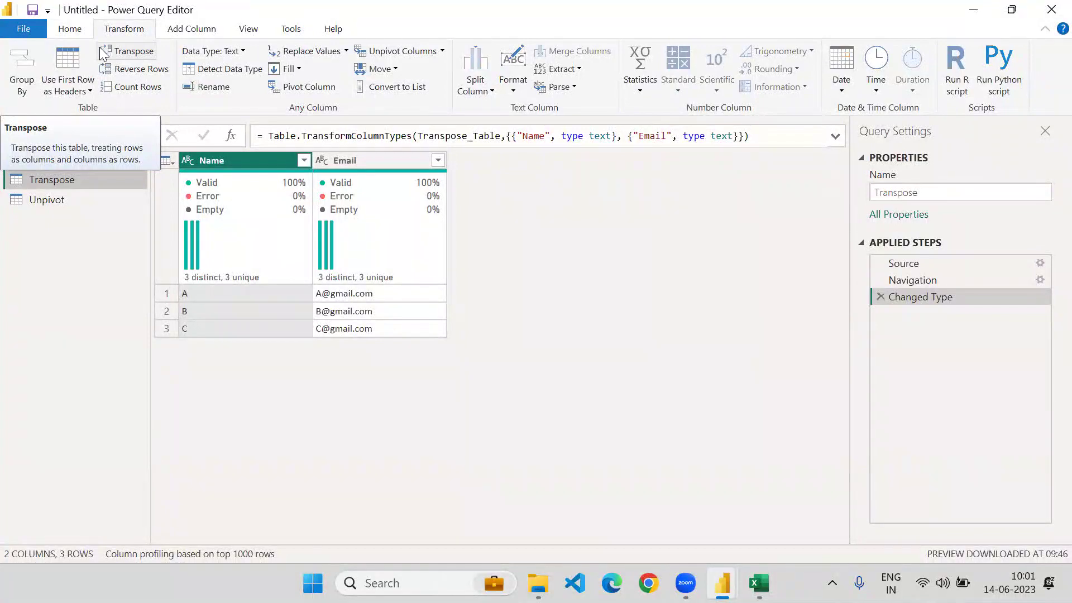
pyautogui.click(131, 53)
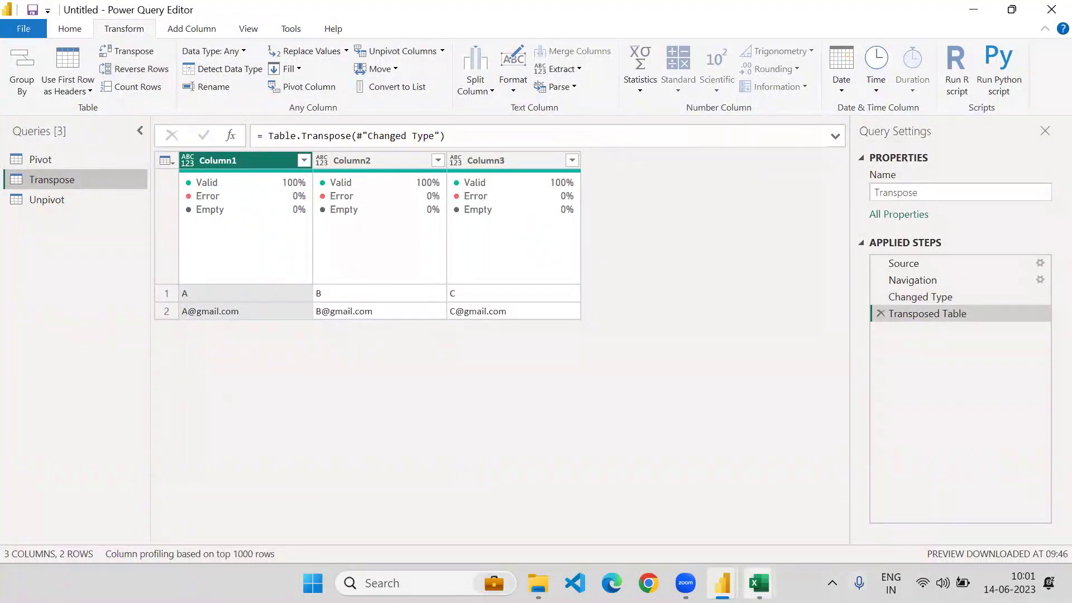
pyautogui.moveTo(758, 582)
pyautogui.click(774, 477)
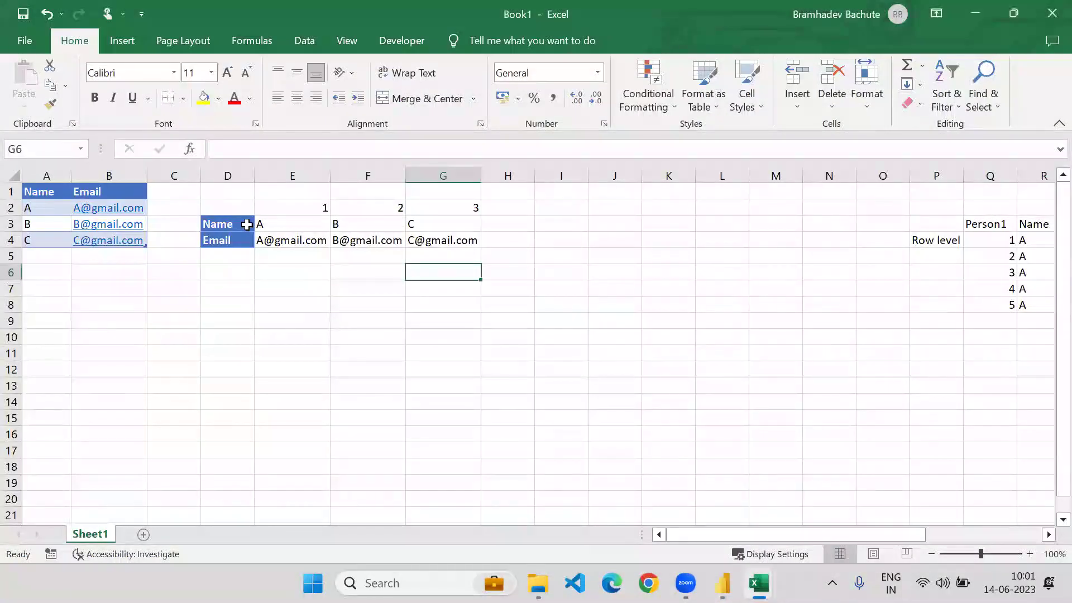
# Compare the Name/Email headers in A1:B1 with the column D labels, then return to Power Query Editor.
pyautogui.moveTo(241, 224); pyautogui.dragTo(239, 240)
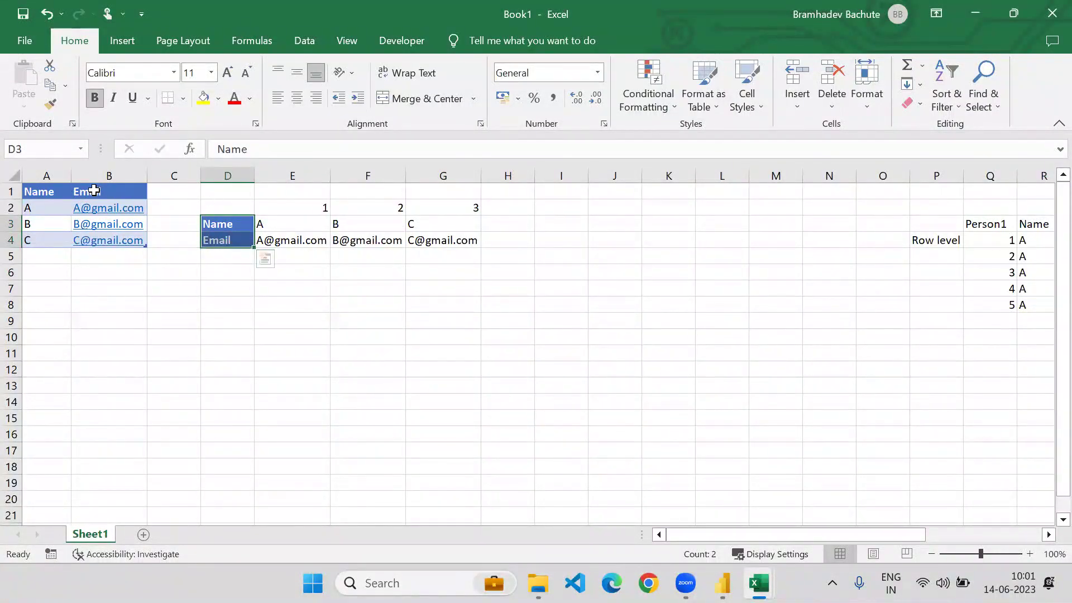
pyautogui.click(51, 176)
pyautogui.click(111, 176)
pyautogui.moveTo(46, 193); pyautogui.dragTo(134, 192)
pyautogui.moveTo(217, 224); pyautogui.dragTo(220, 247)
pyautogui.hotkey('alt', 'Tab')
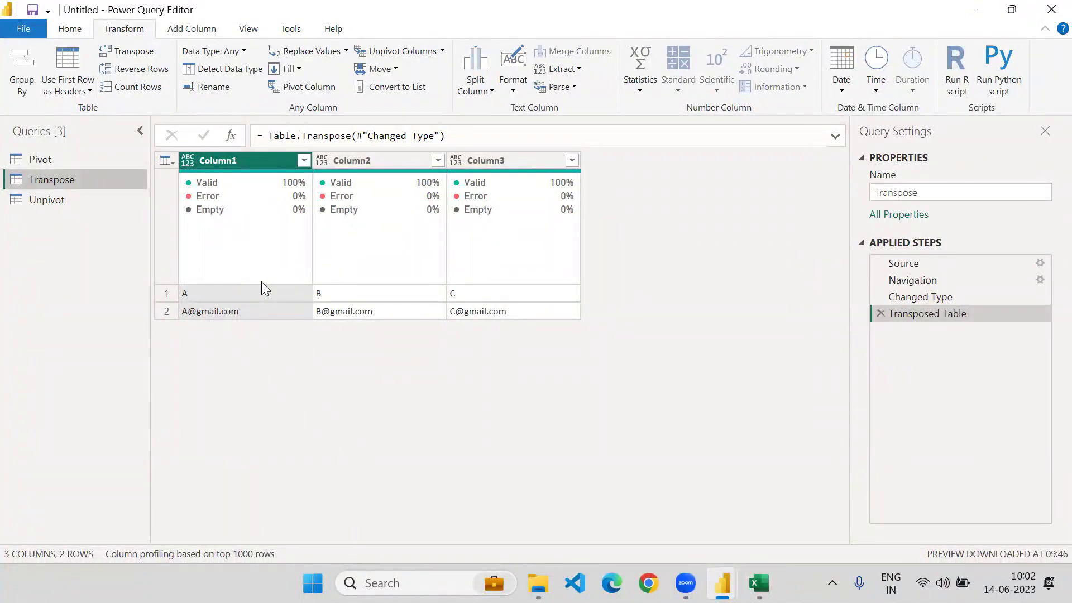
pyautogui.click(345, 160)
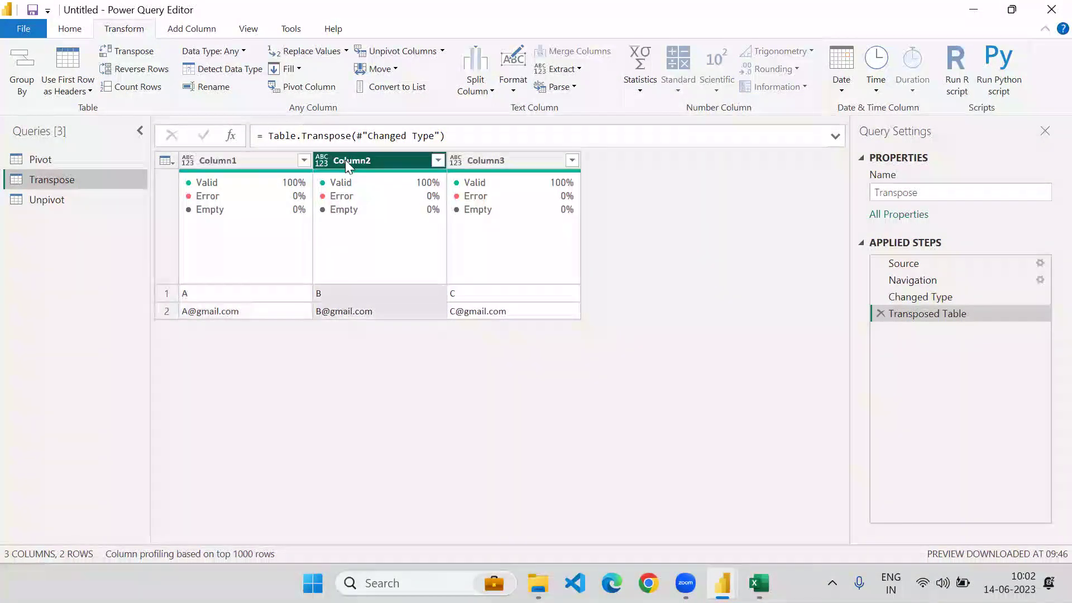
pyautogui.click(470, 160)
pyautogui.click(365, 160)
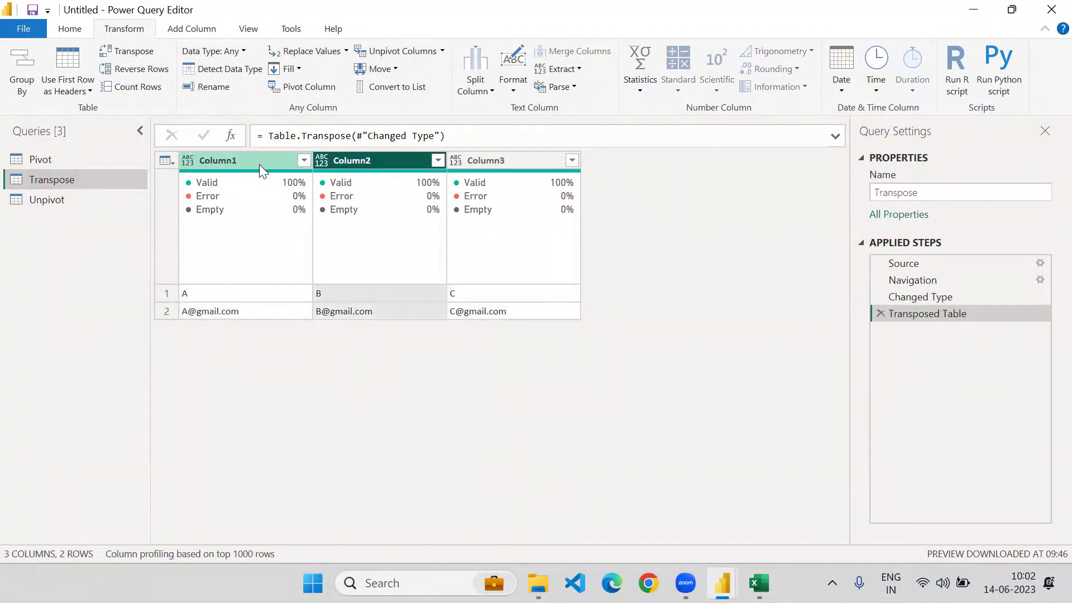
pyautogui.click(259, 163)
pyautogui.click(379, 163)
pyautogui.click(486, 162)
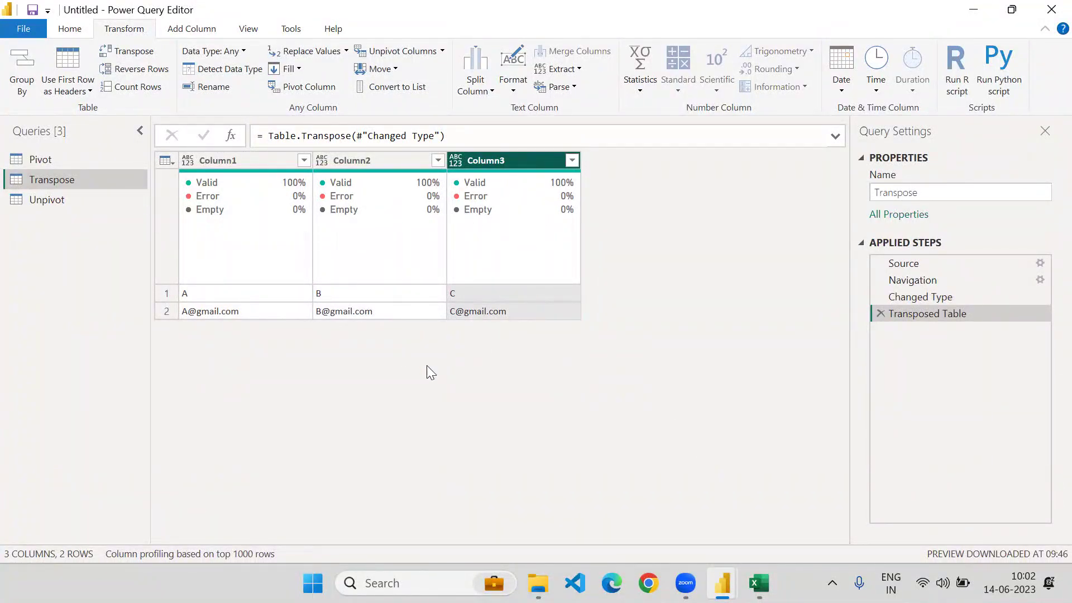
pyautogui.click(908, 298)
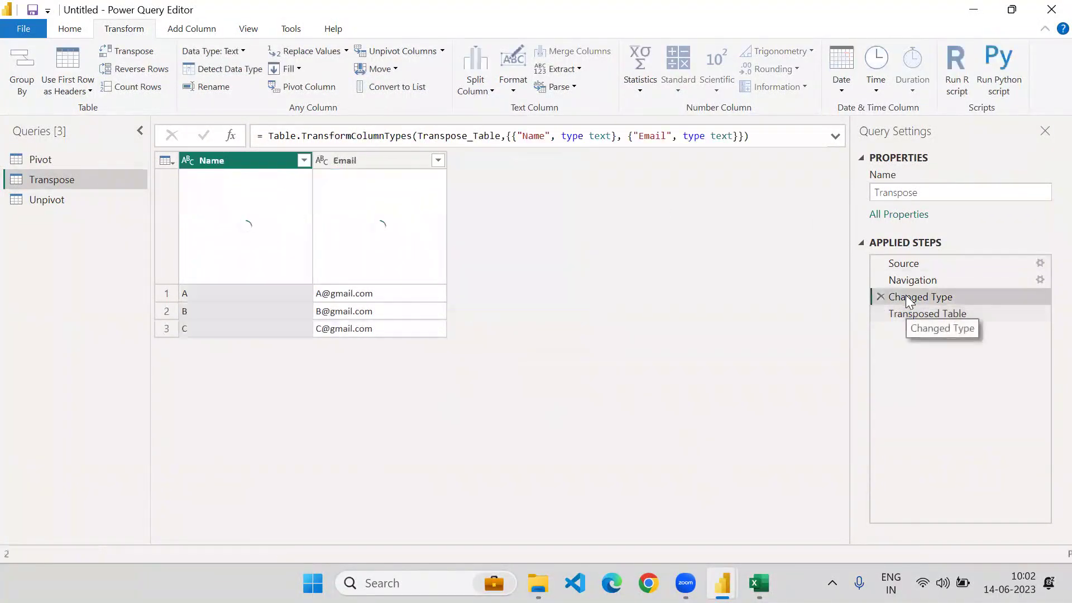
pyautogui.click(166, 294)
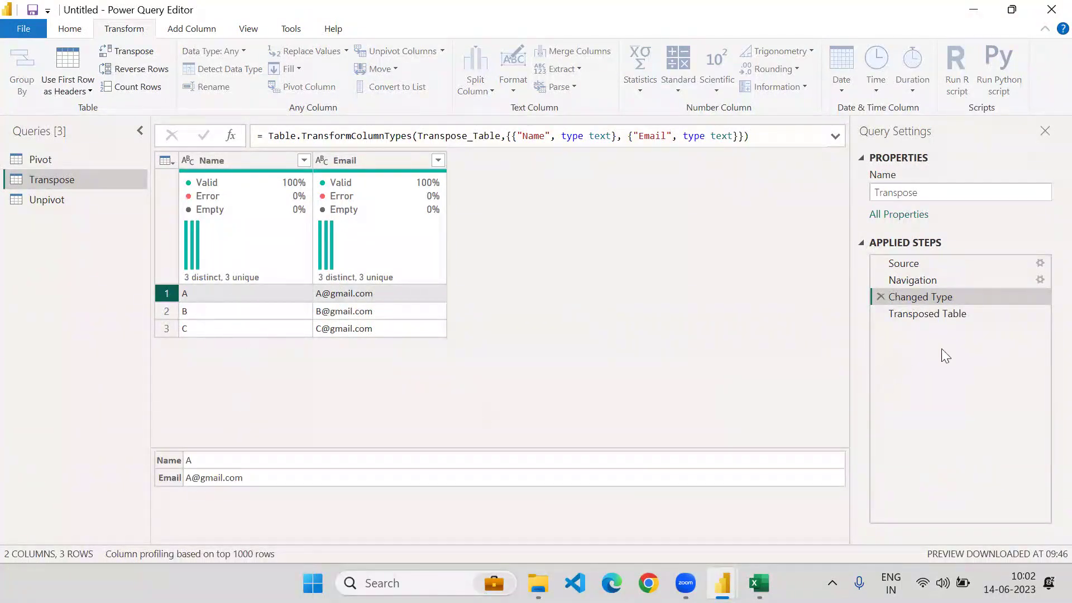
pyautogui.click(916, 314)
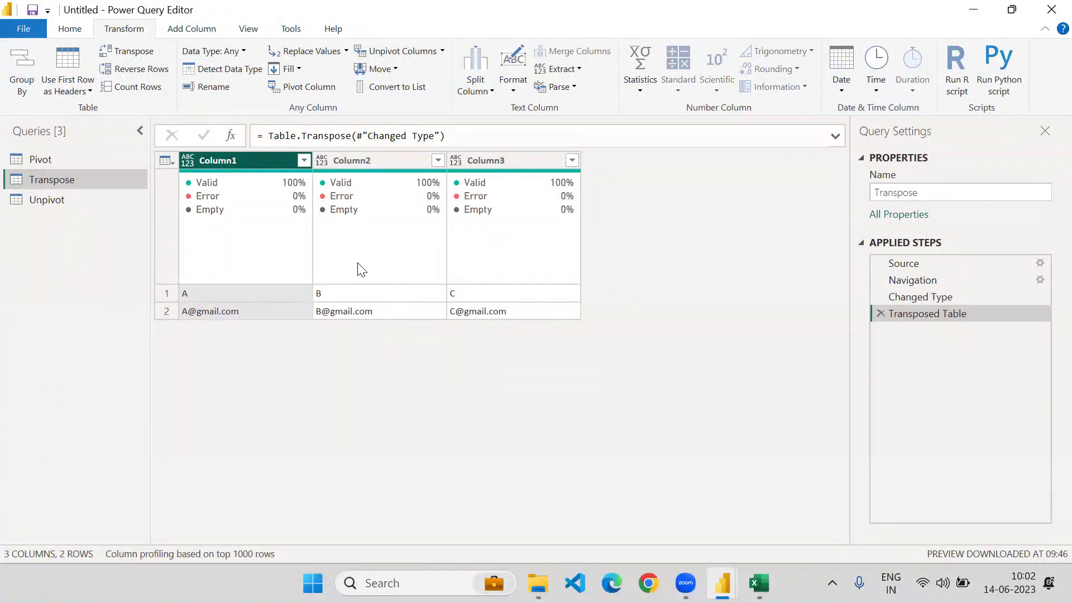
# Transpose the Transpose query back into three Name/Email rows.
pyautogui.click(118, 55)
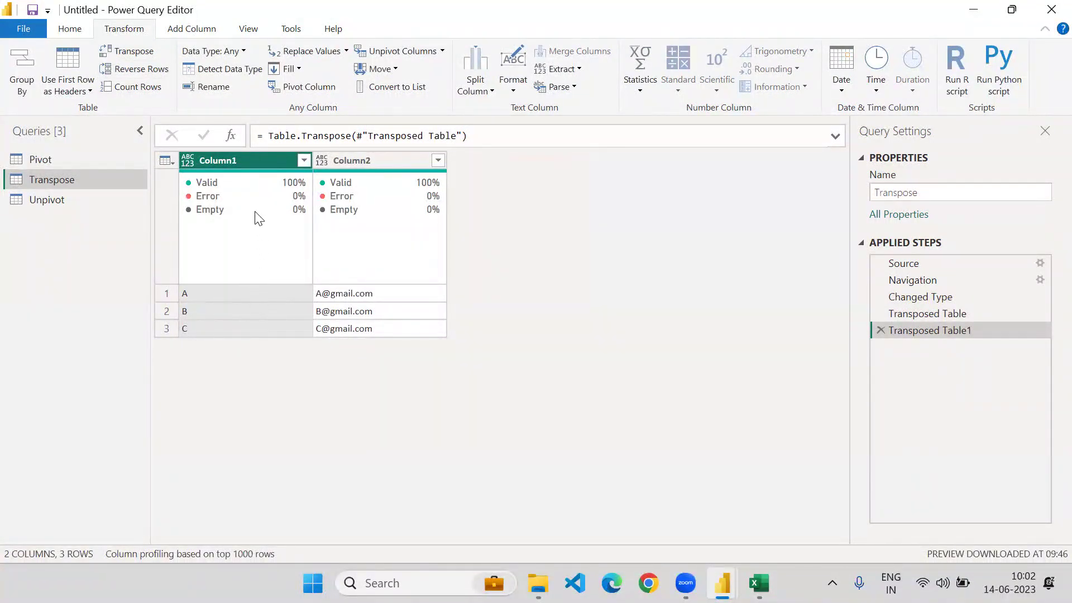
pyautogui.click(354, 160)
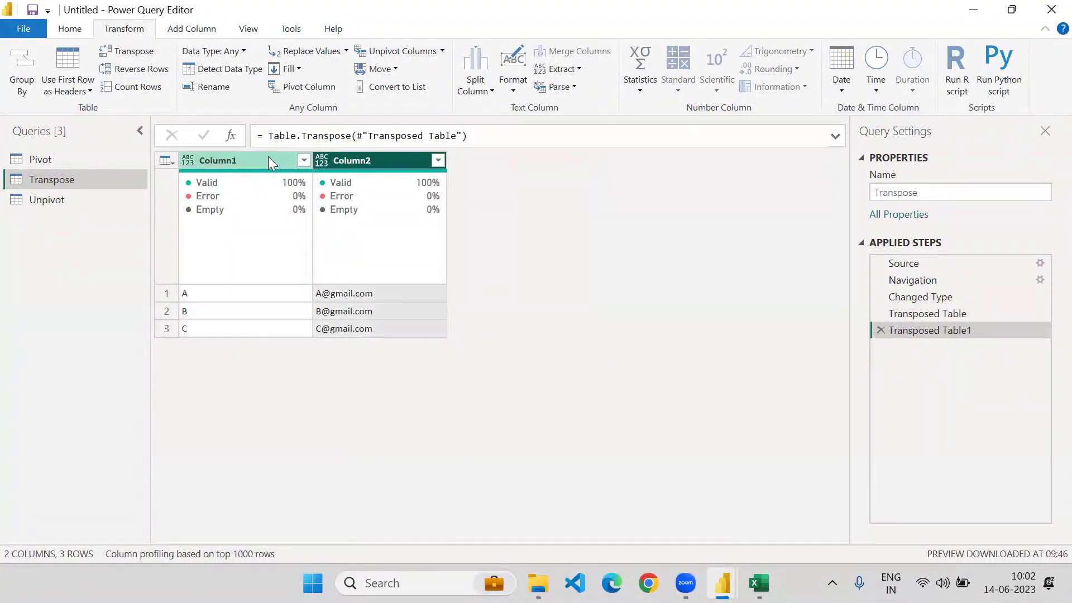
pyautogui.click(268, 158)
pyautogui.click(337, 160)
pyautogui.click(264, 161)
pyautogui.click(354, 164)
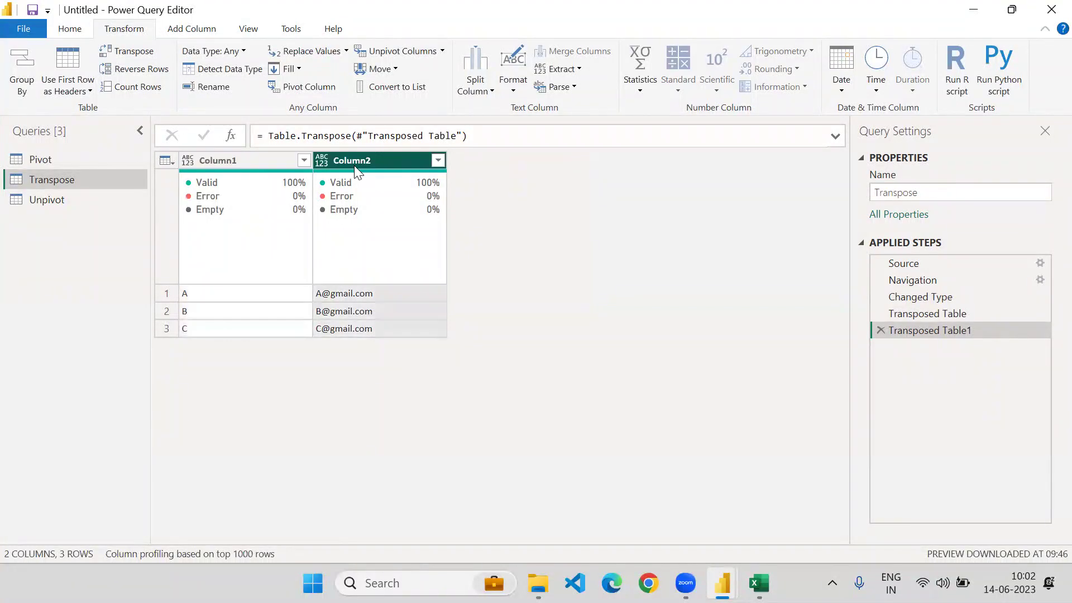
pyautogui.click(229, 162)
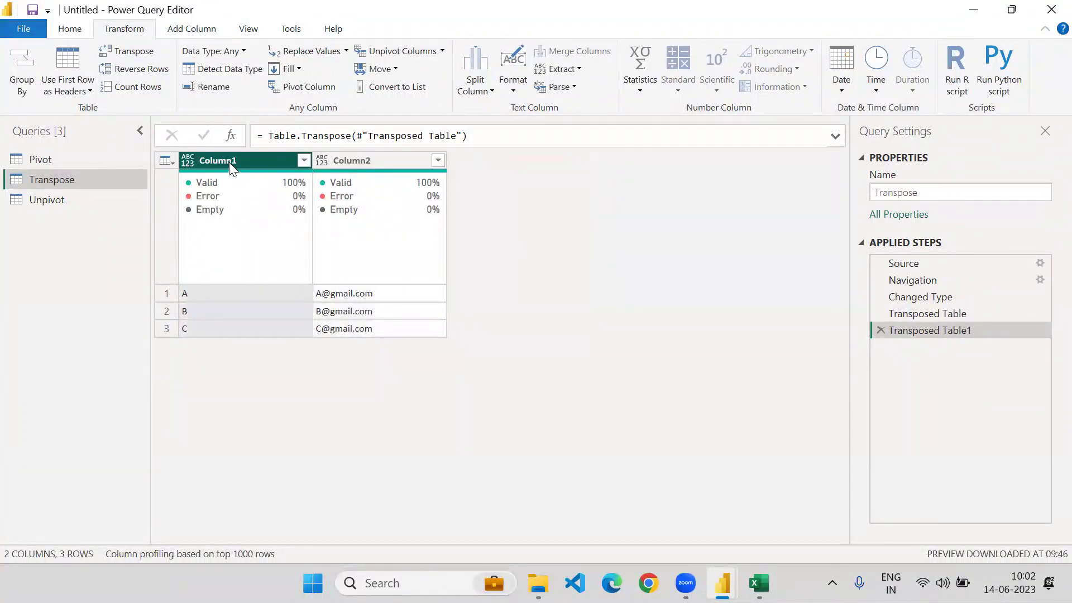
# Rename Column1 to Name and Column2 to Email.
pyautogui.doubleClick(229, 162)
pyautogui.write('Name')
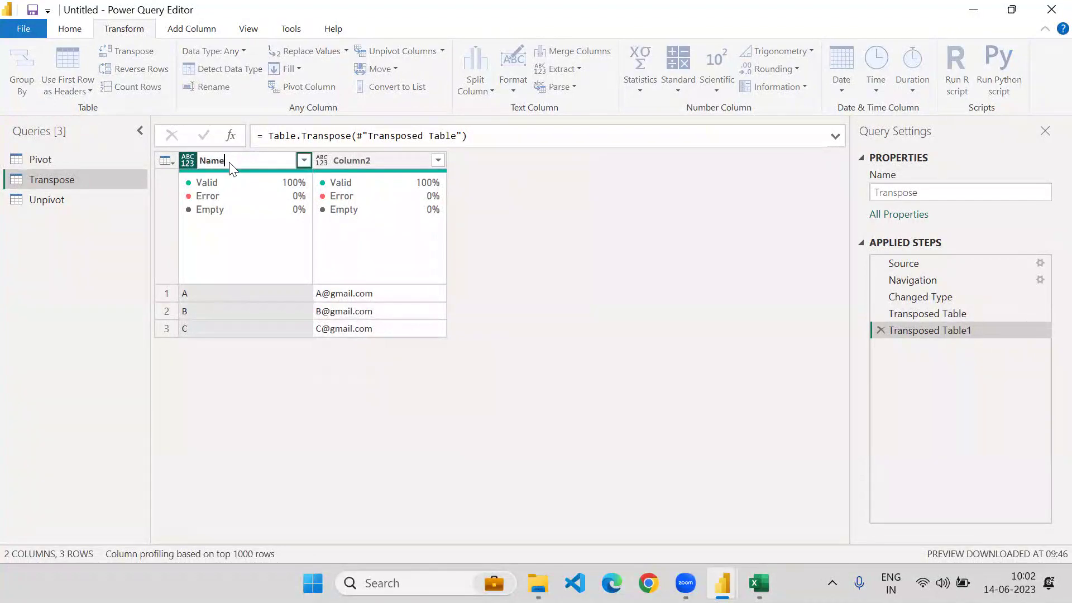
pyautogui.press('Return')
pyautogui.click(369, 160)
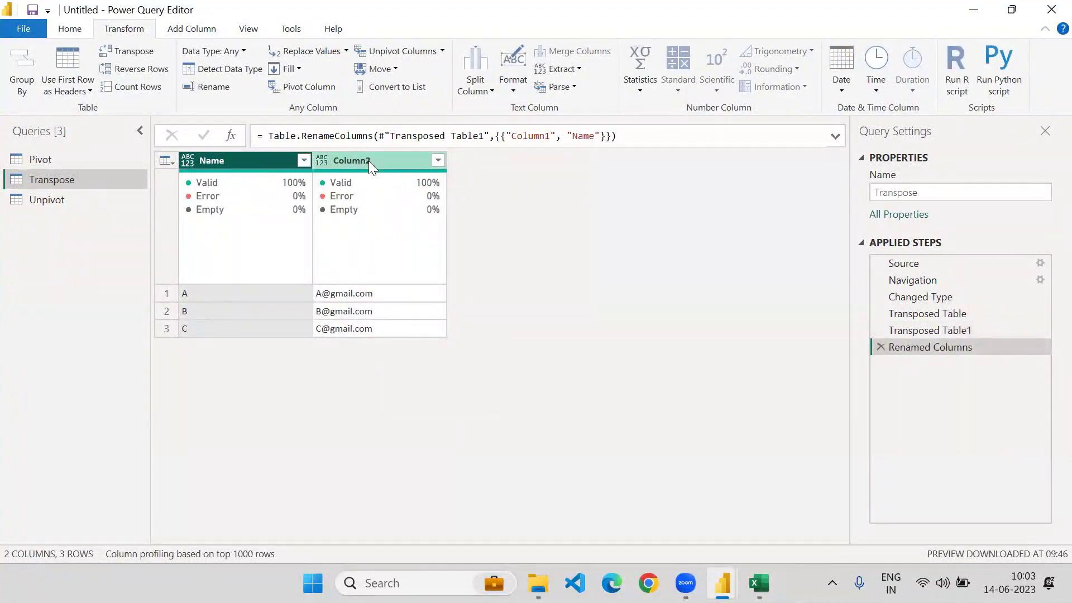
pyautogui.doubleClick(412, 163)
pyautogui.write('Email')
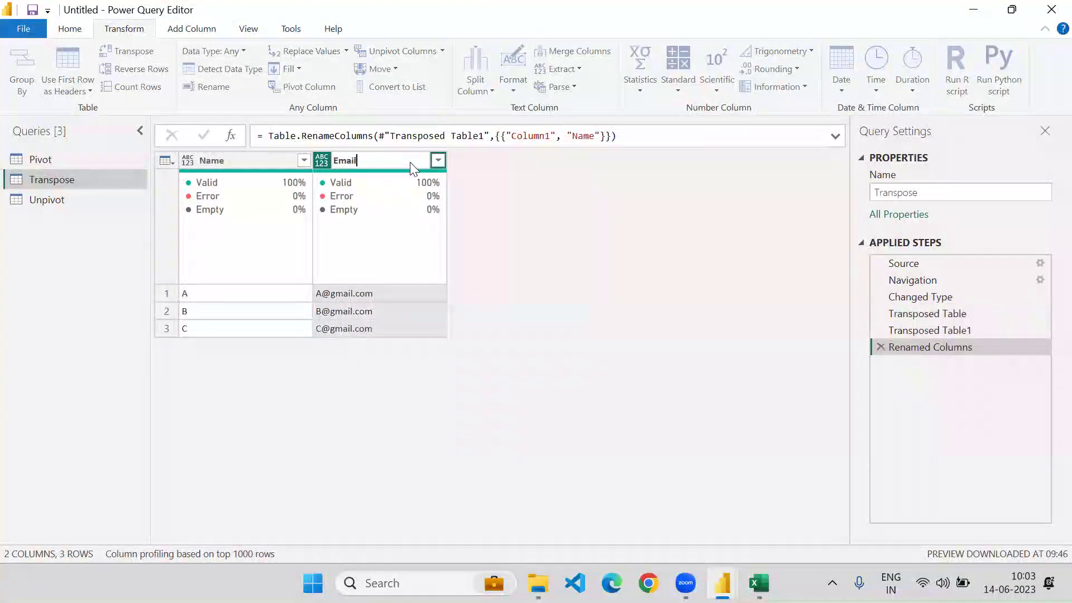
pyautogui.press('Return')
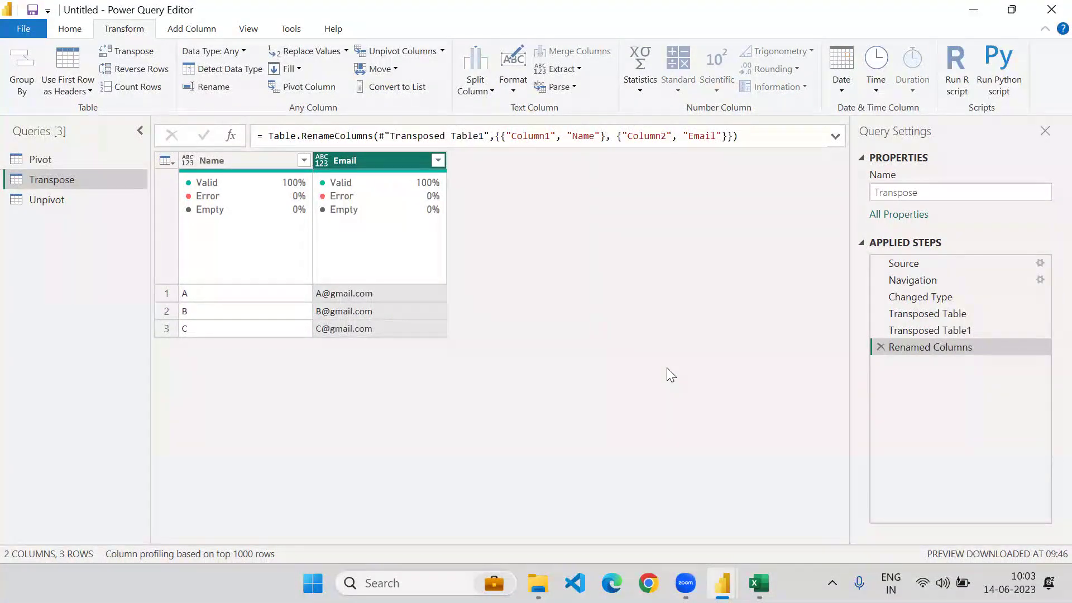
pyautogui.moveTo(758, 581)
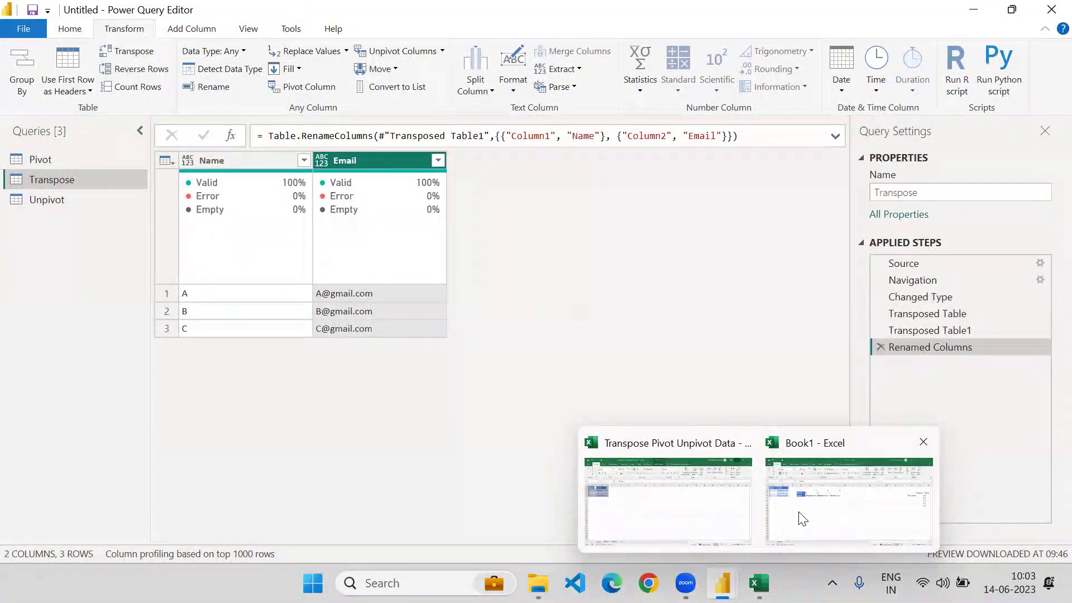
# Switch from the Transpose Pivot Unpivot Data workbook to the Untitled - Power Query Editor window.
pyautogui.click(721, 507)
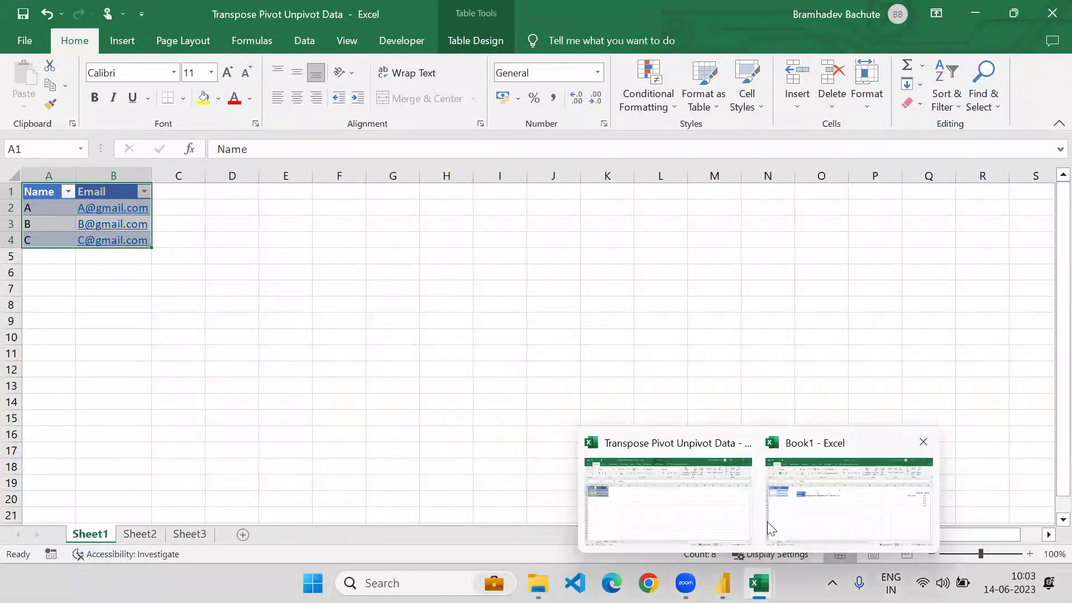
pyautogui.moveTo(722, 583)
pyautogui.click(778, 496)
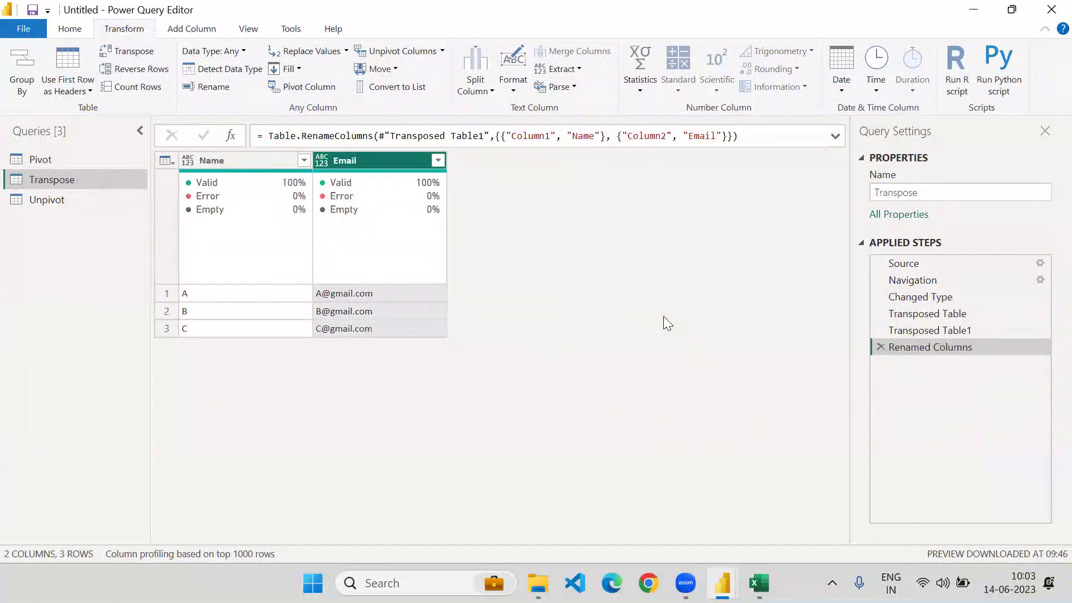
# Open the Pivot query and check the data types of its Month and Income columns.
pyautogui.click(49, 167)
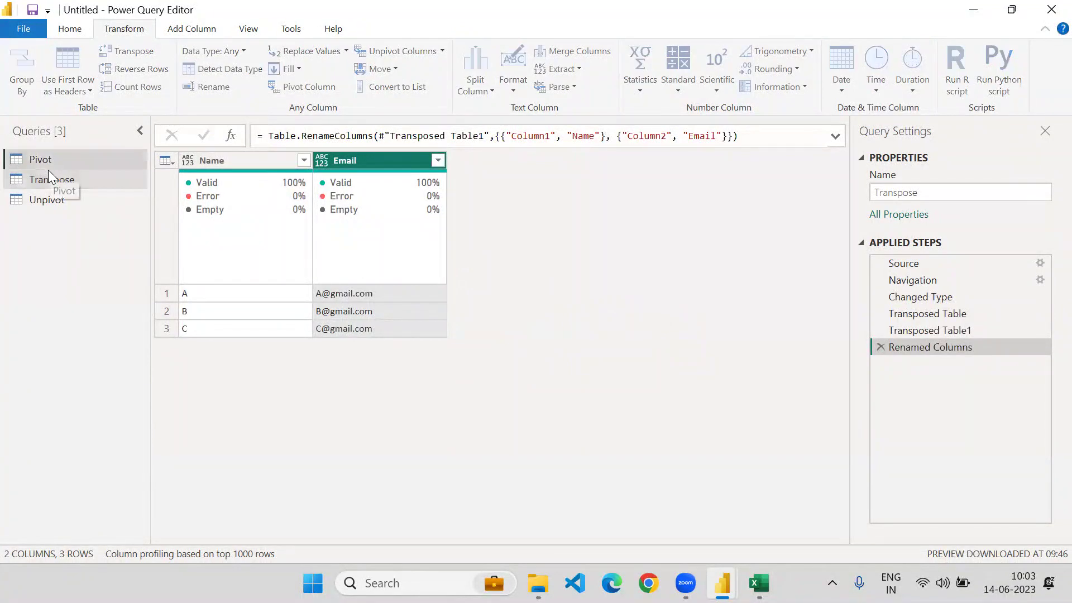
pyautogui.moveTo(429, 261)
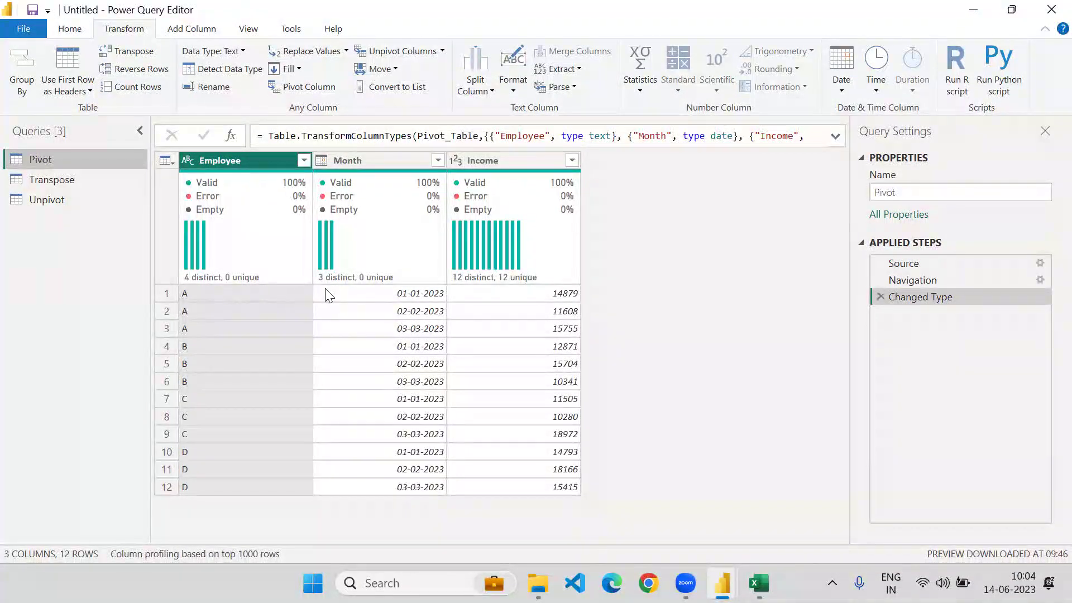
pyautogui.click(361, 159)
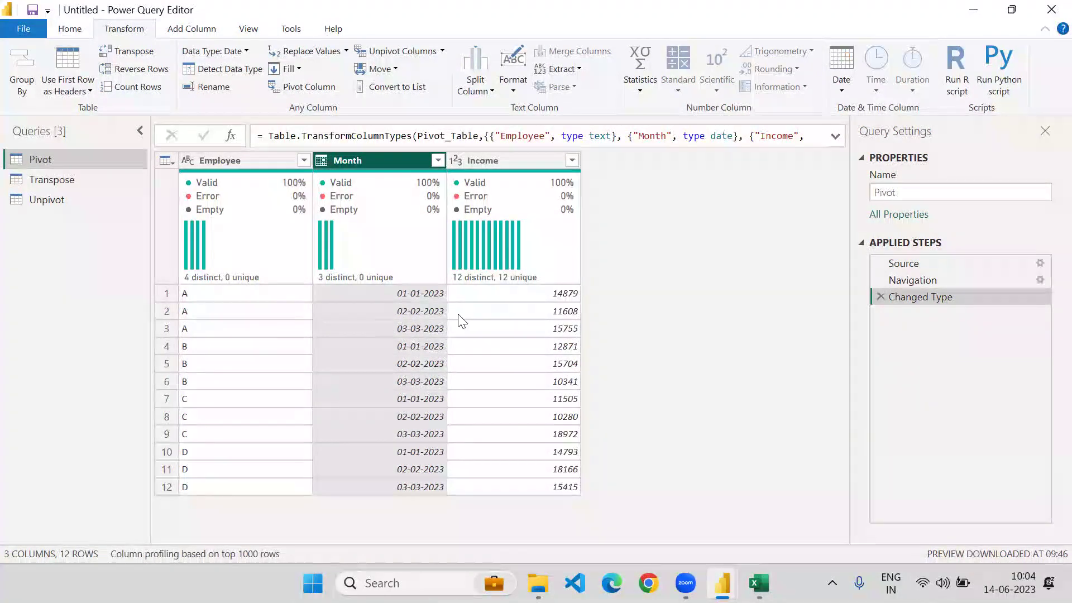
pyautogui.click(510, 163)
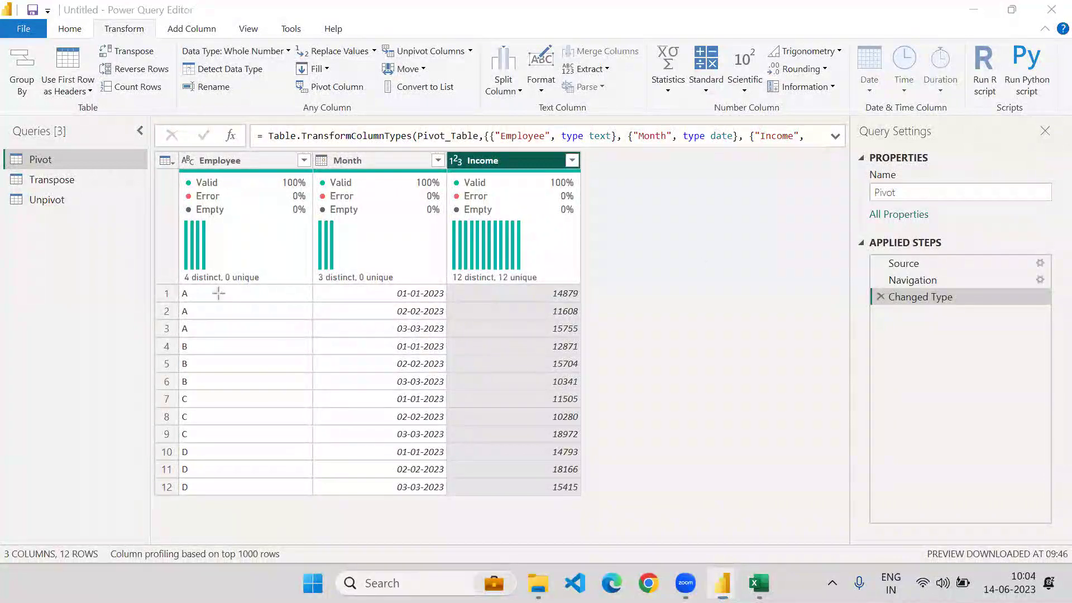
pyautogui.moveTo(179, 293); pyautogui.dragTo(580, 293)
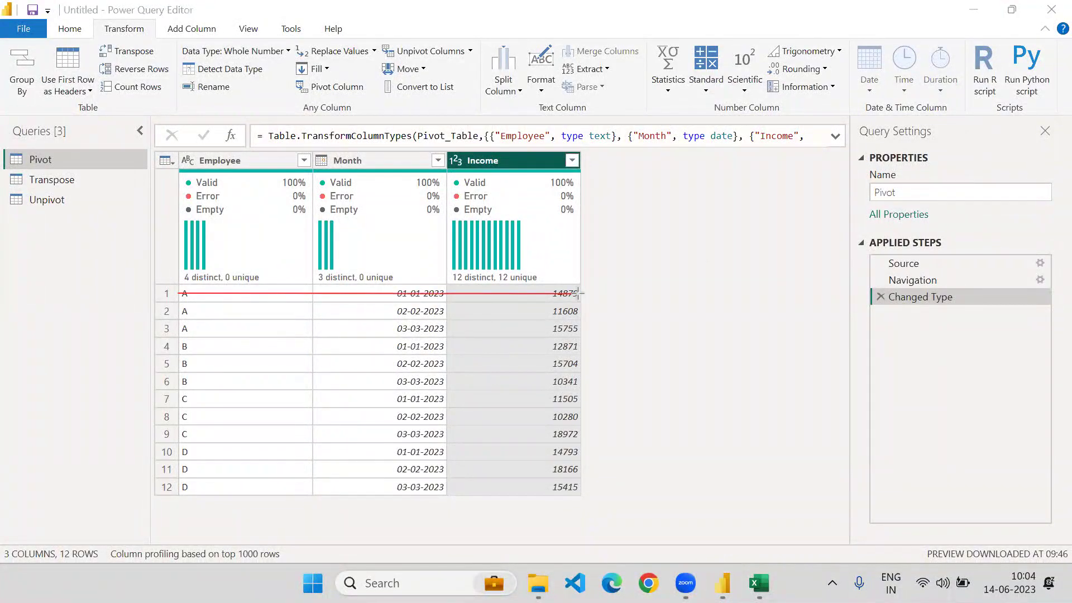
pyautogui.moveTo(179, 311); pyautogui.dragTo(581, 307)
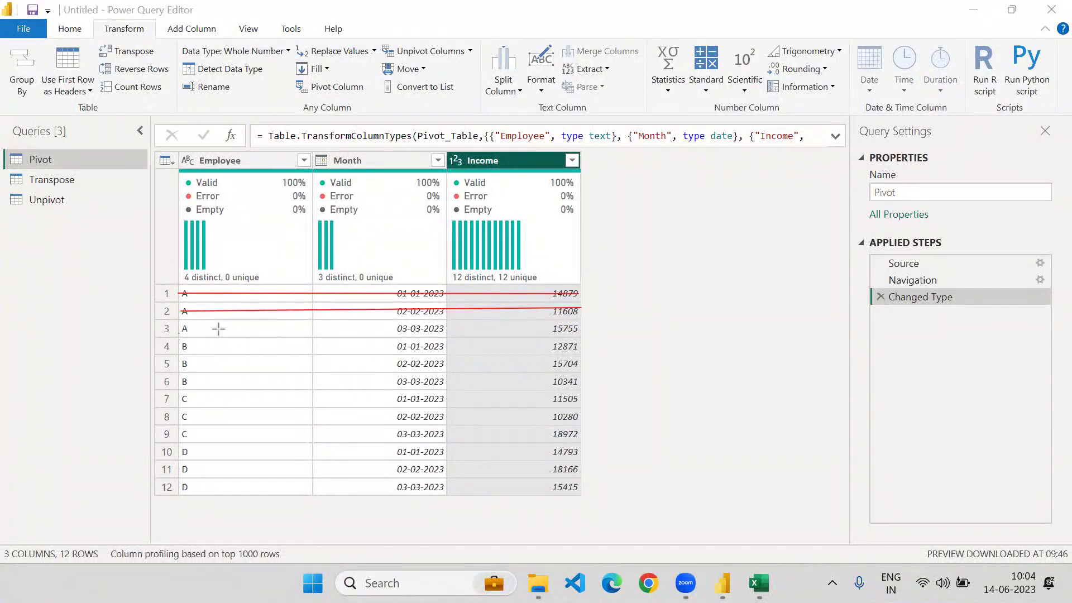
pyautogui.moveTo(179, 333); pyautogui.dragTo(581, 328)
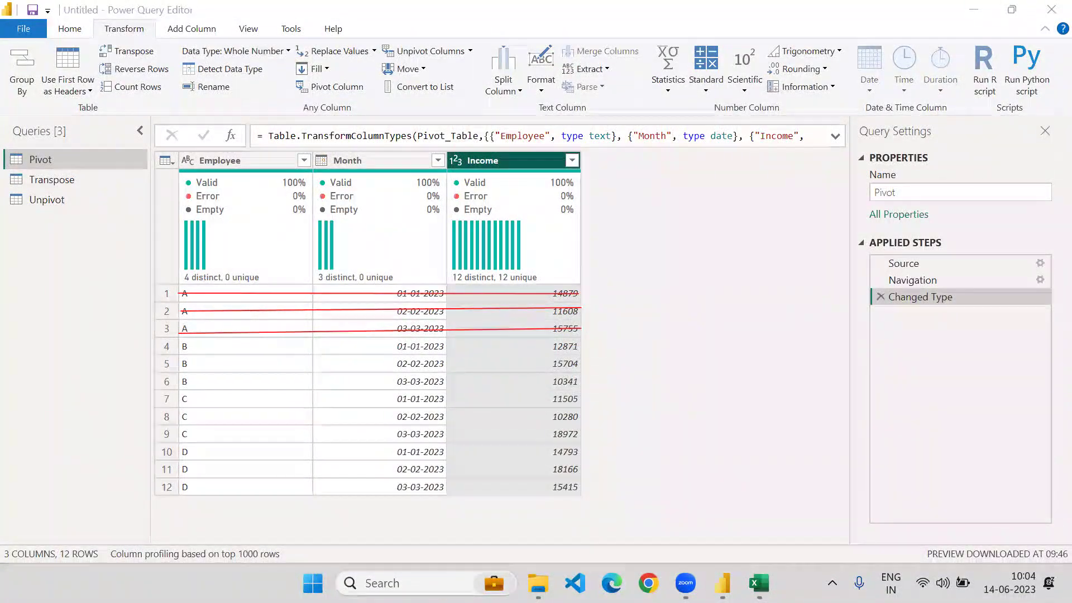
pyautogui.press('Escape')
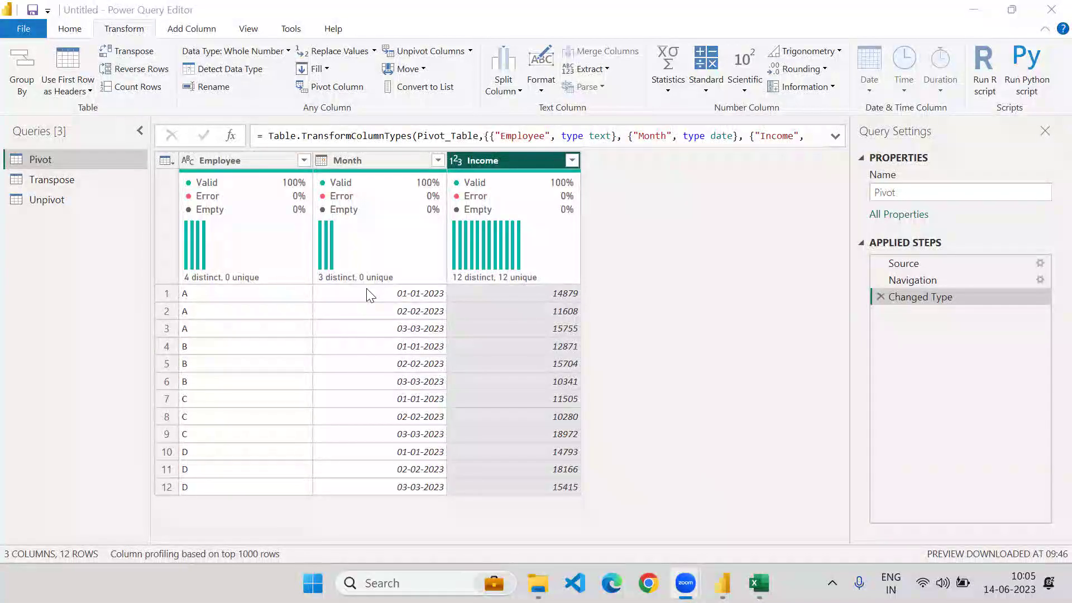
pyautogui.click(383, 164)
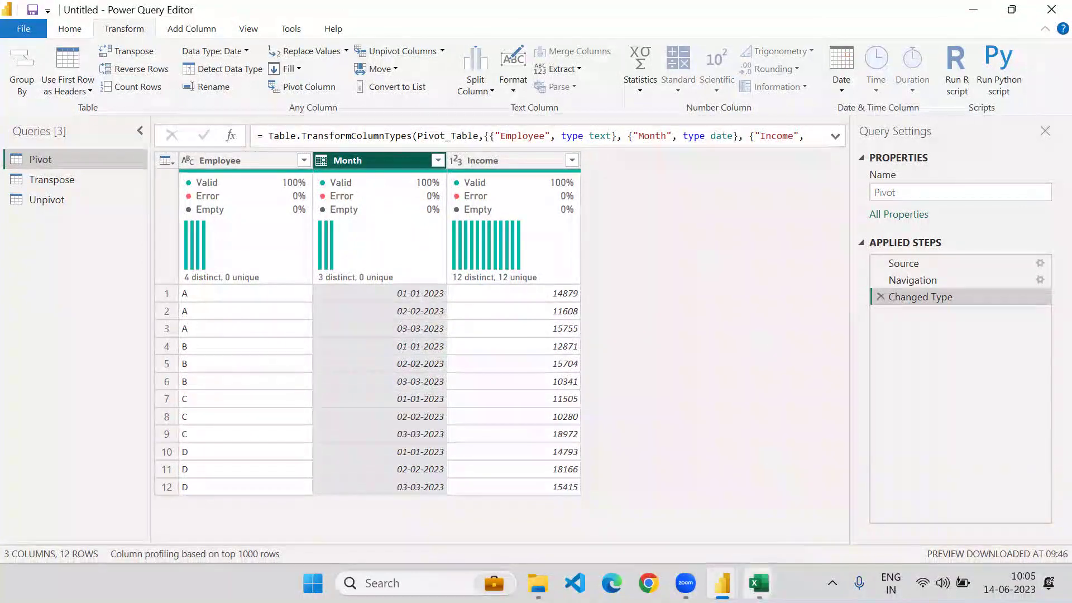
# Copy the Employee/Month/Income table A1:C13 from Sheet3 of Transpose Pivot Unpivot Data.
pyautogui.moveTo(759, 581)
pyautogui.click(824, 509)
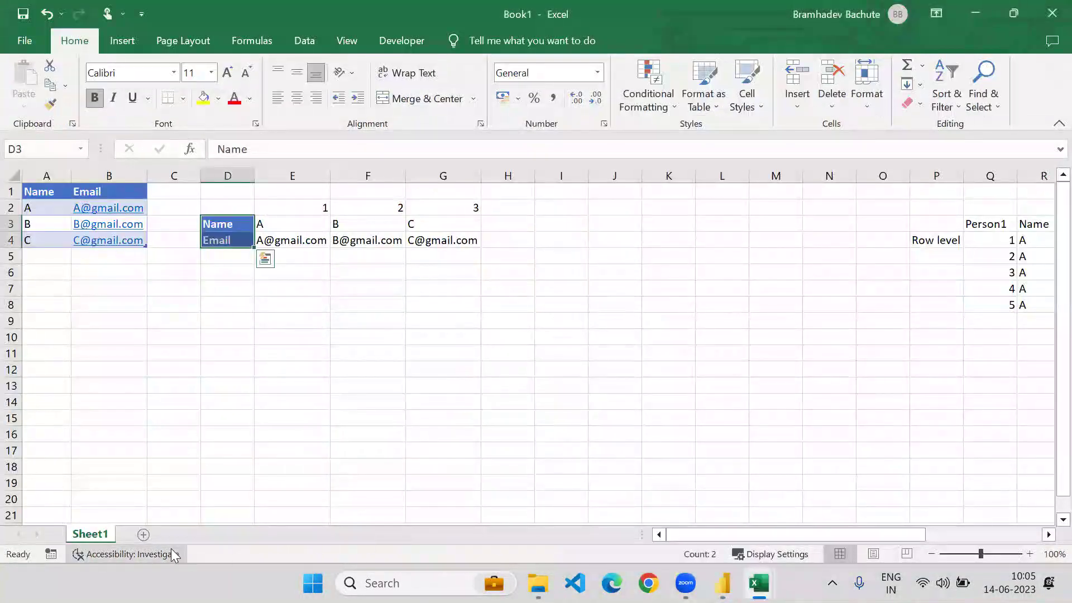
pyautogui.click(713, 544)
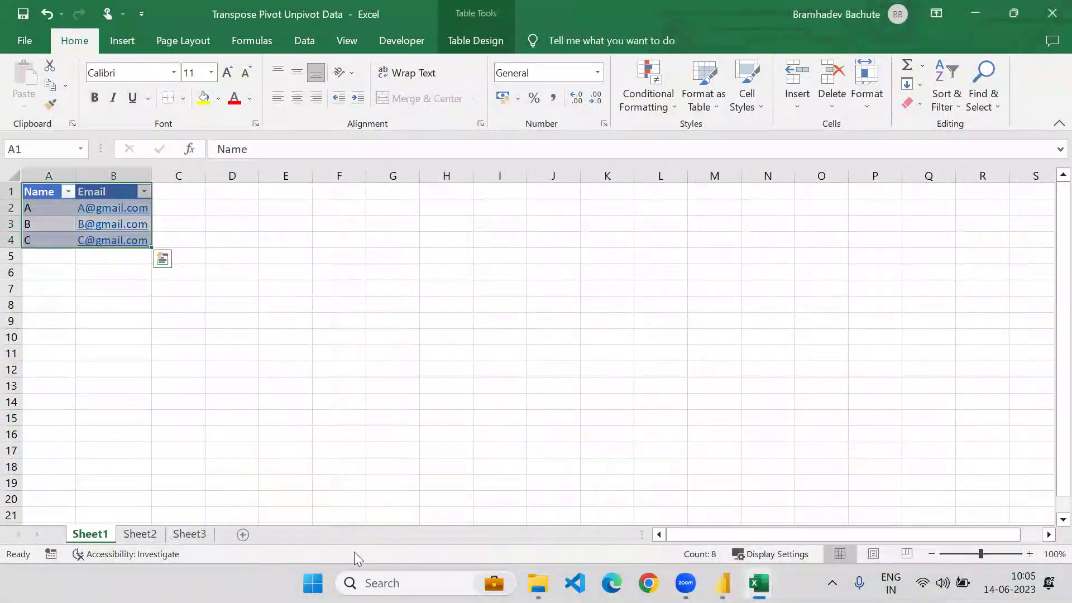
pyautogui.click(172, 535)
pyautogui.moveTo(35, 191); pyautogui.dragTo(178, 389)
pyautogui.hotkey('ctrl', 'c')
# Paste the table into a new Book1 sheet at B6, filling B6:D18.
pyautogui.moveTo(759, 583)
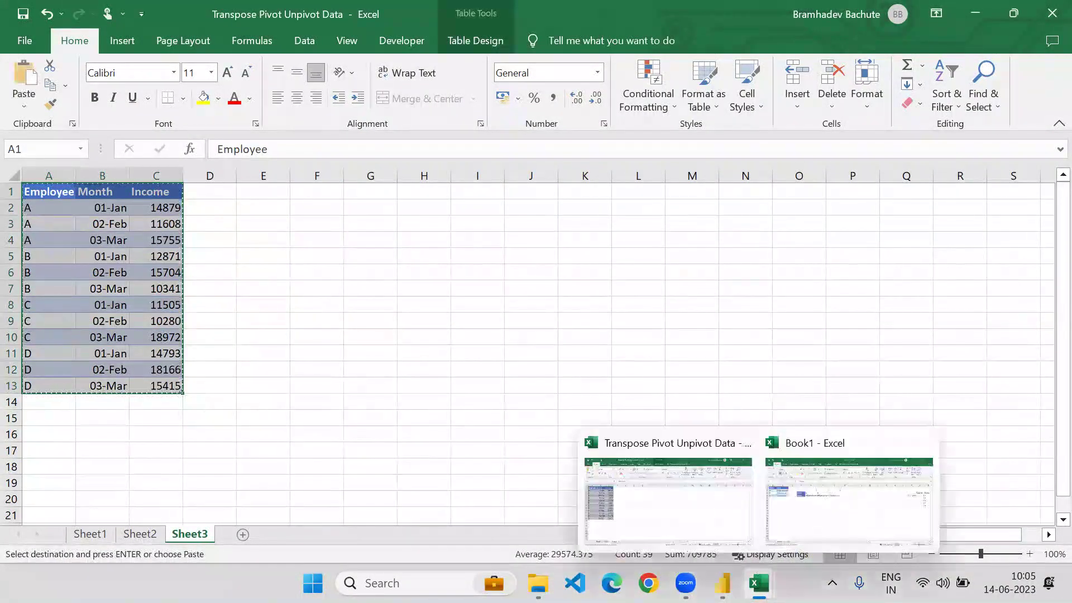
pyautogui.click(825, 524)
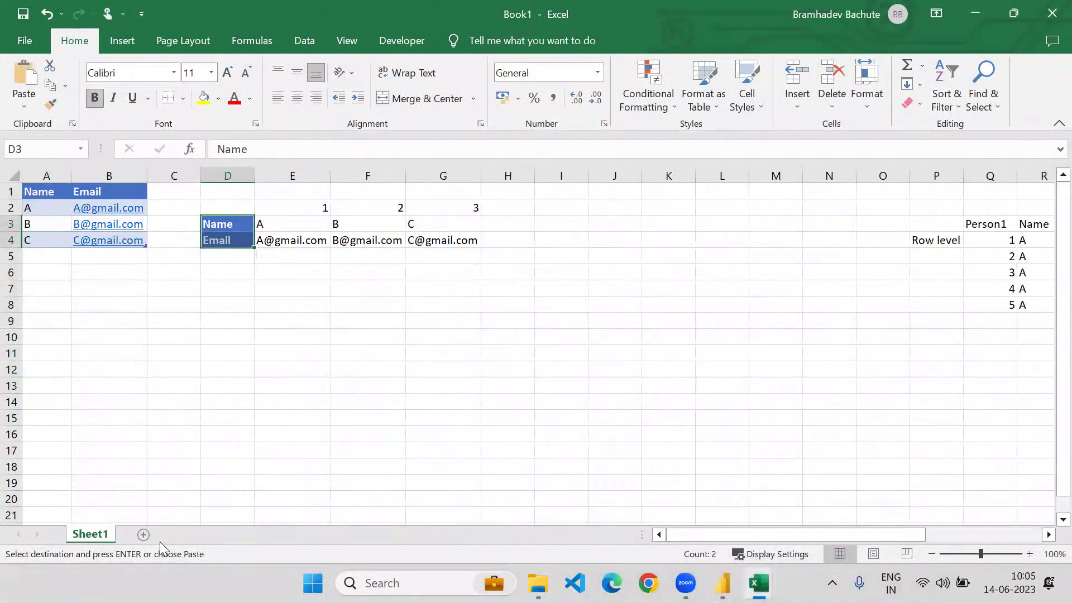
pyautogui.click(143, 534)
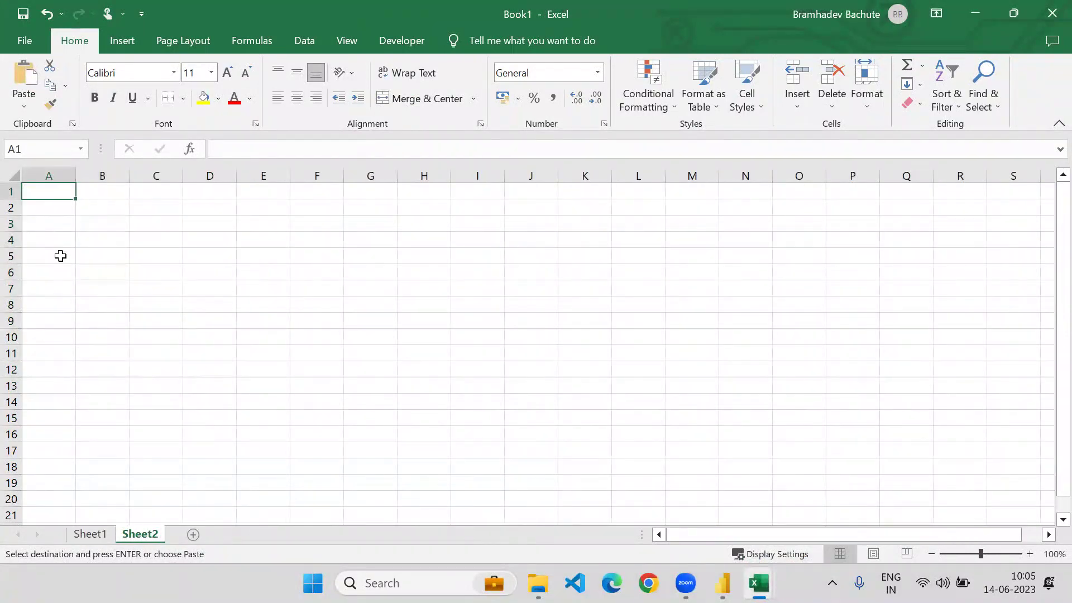
pyautogui.click(115, 269)
pyautogui.hotkey('ctrl', 'b')
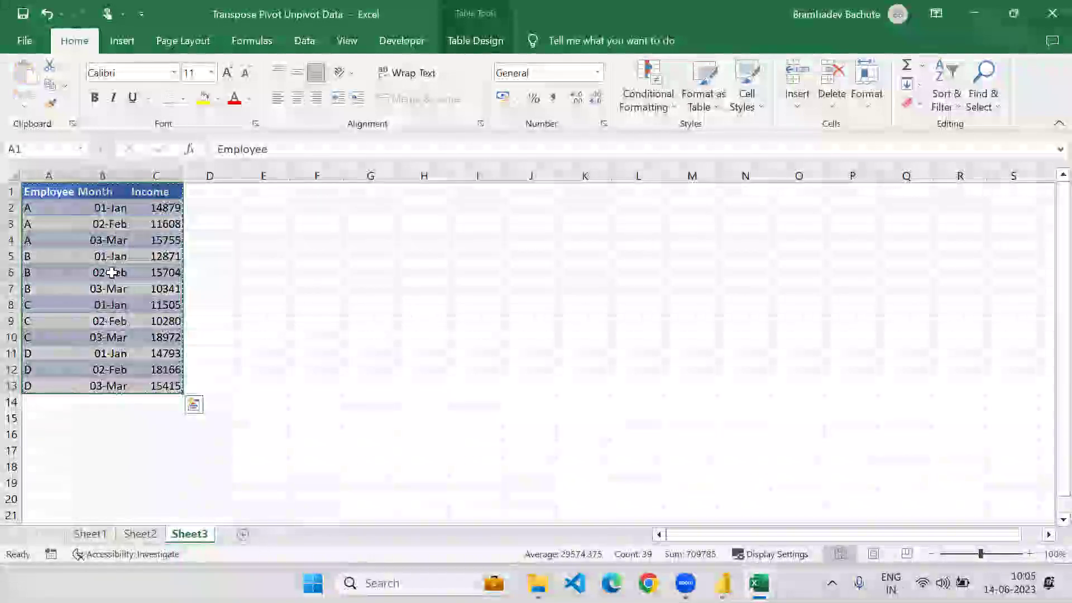
pyautogui.hotkey('ctrl', 'c')
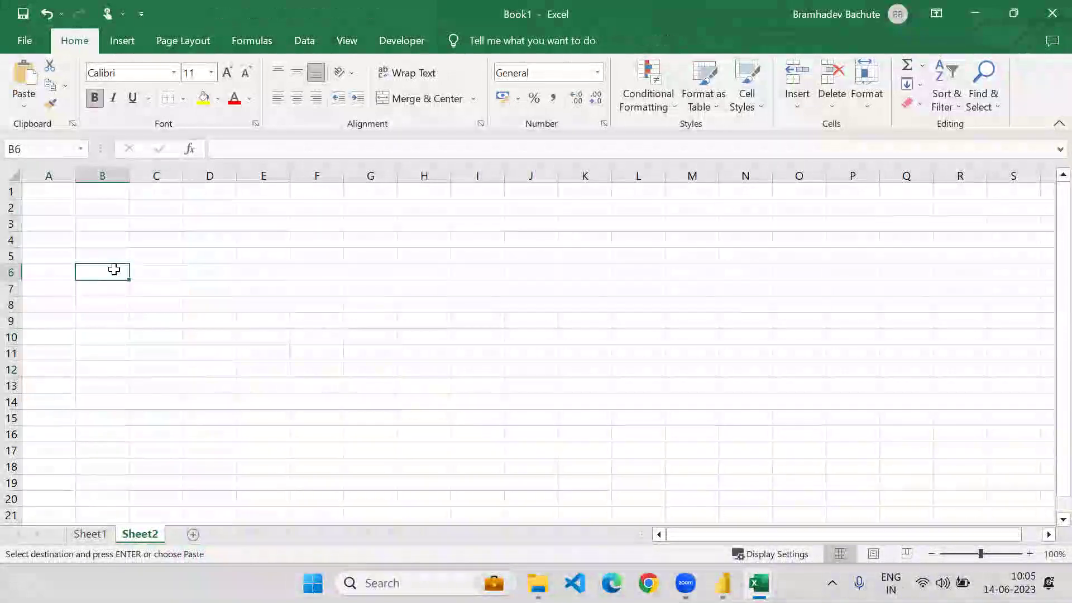
pyautogui.hotkey('ctrl', 'v')
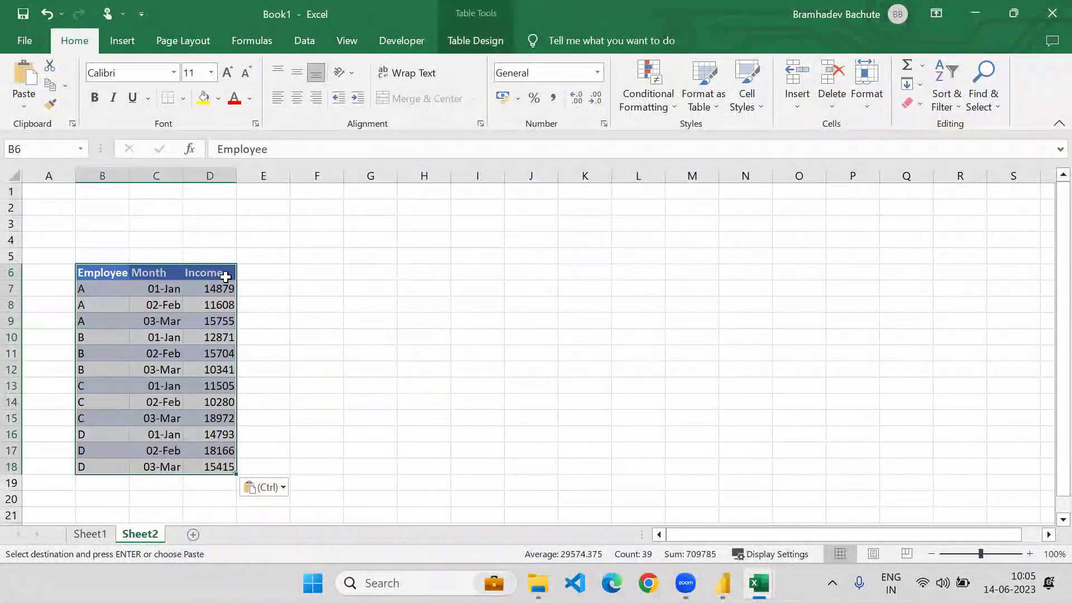
pyautogui.click(254, 271)
pyautogui.moveTo(109, 270); pyautogui.dragTo(208, 464)
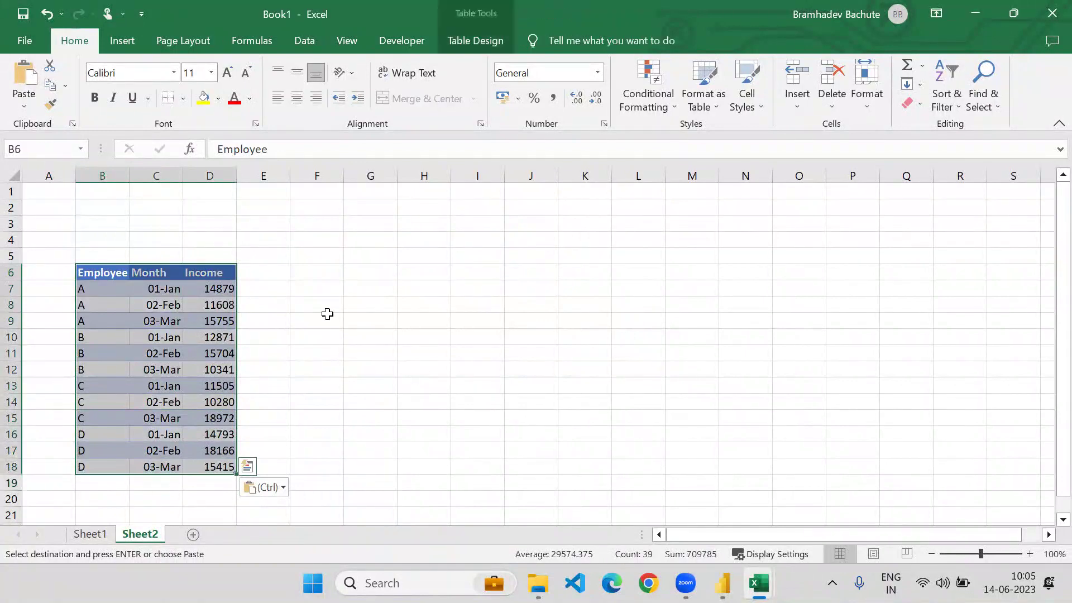
pyautogui.click(330, 270)
# Enter the header Employee in F6 and A, B, C in F7:F9.
pyautogui.write('EMplo')
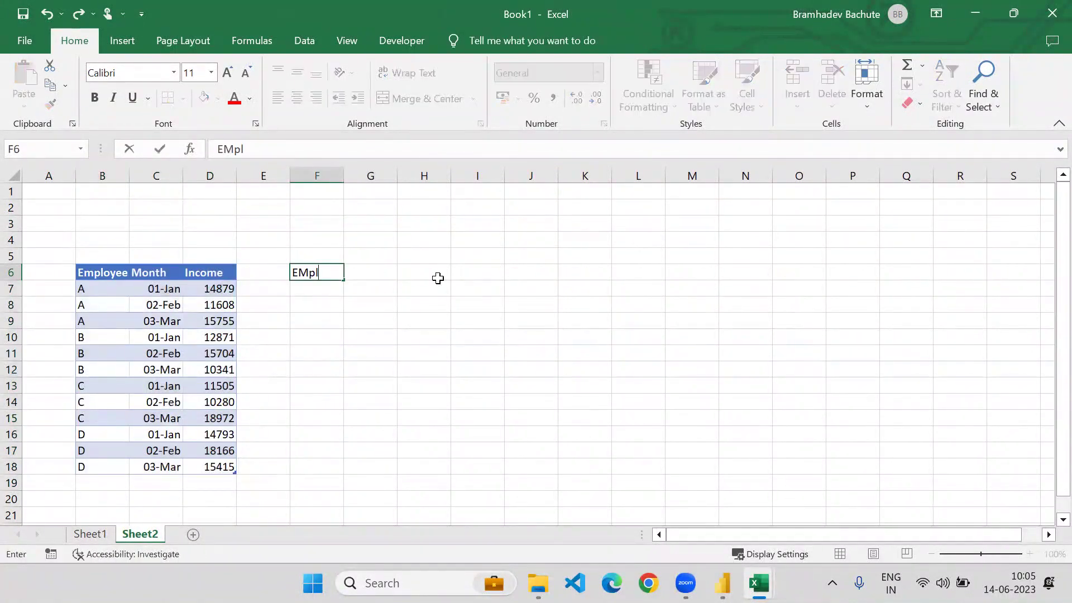
pyautogui.press('BackSpace')
pyautogui.press('BackSpace')
pyautogui.press('BackSpace')
pyautogui.press('BackSpace')
pyautogui.write('mployee')
pyautogui.press('Return')
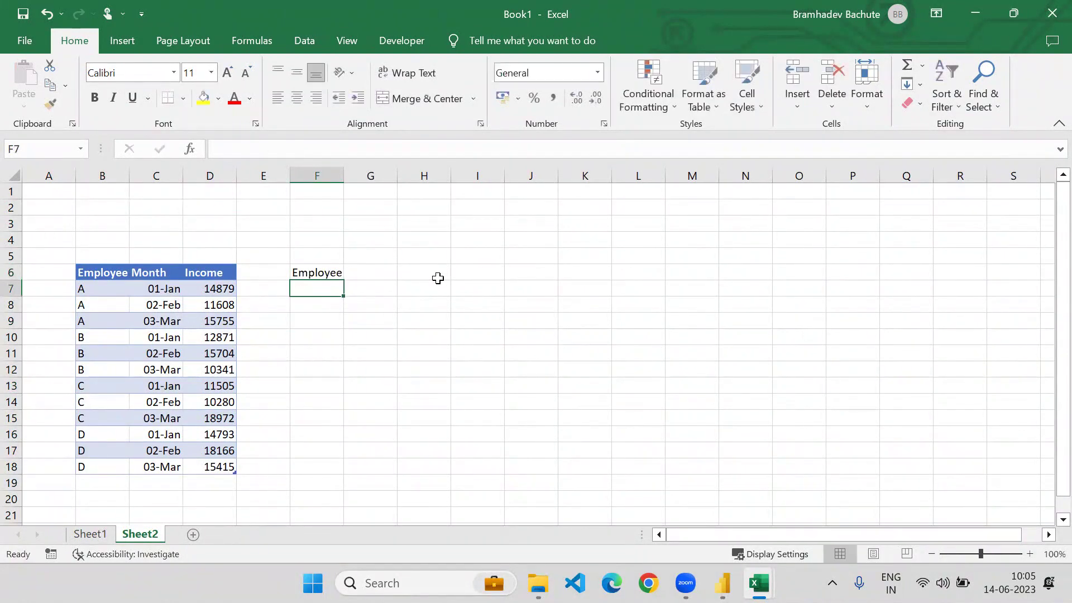
pyautogui.write('A')
pyautogui.press('Return')
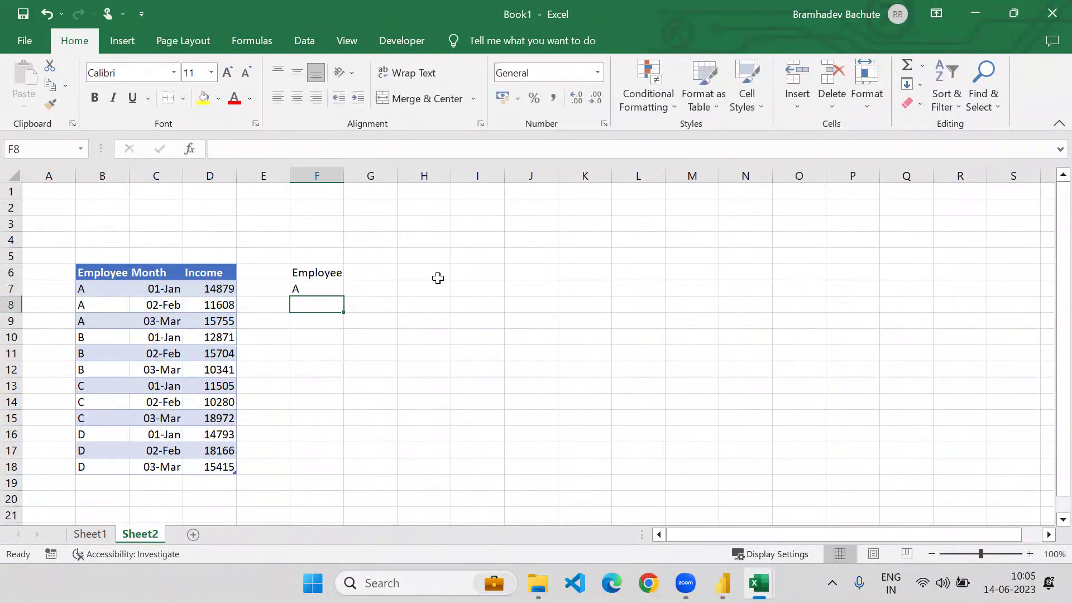
pyautogui.write('B')
pyautogui.press('Return')
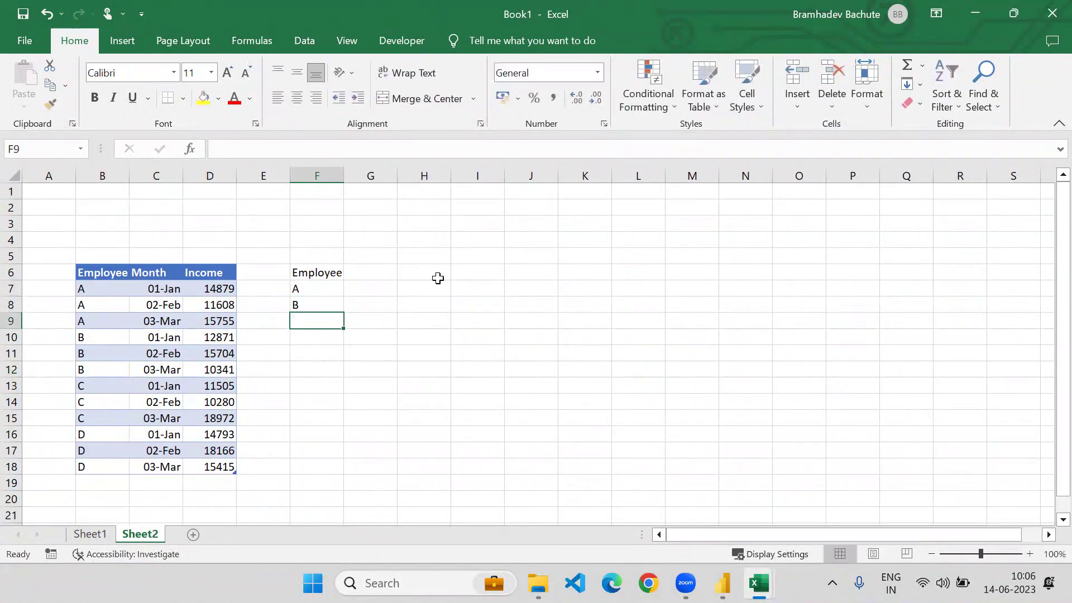
pyautogui.write('C')
pyautogui.press('Return')
# Select the Employee list F6:F9, then the pasted Month column C6:C18.
pyautogui.press('Up')
pyautogui.press('Up')
pyautogui.press('Up')
pyautogui.hotkey('shift', 'Down')
pyautogui.hotkey('shift', 'Down')
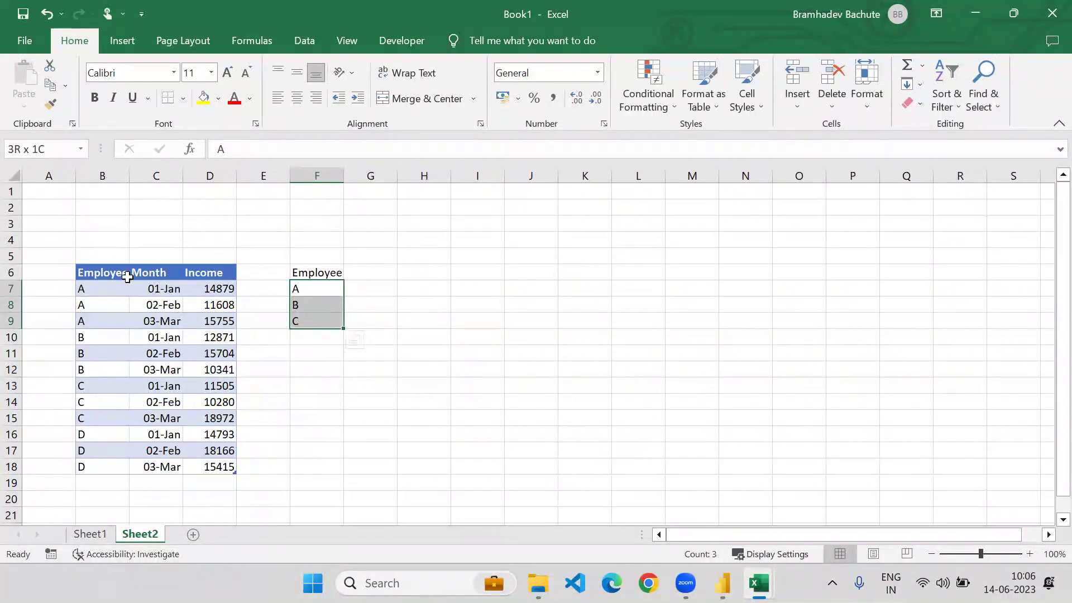
pyautogui.click(310, 271)
pyautogui.moveTo(309, 271); pyautogui.dragTo(308, 323)
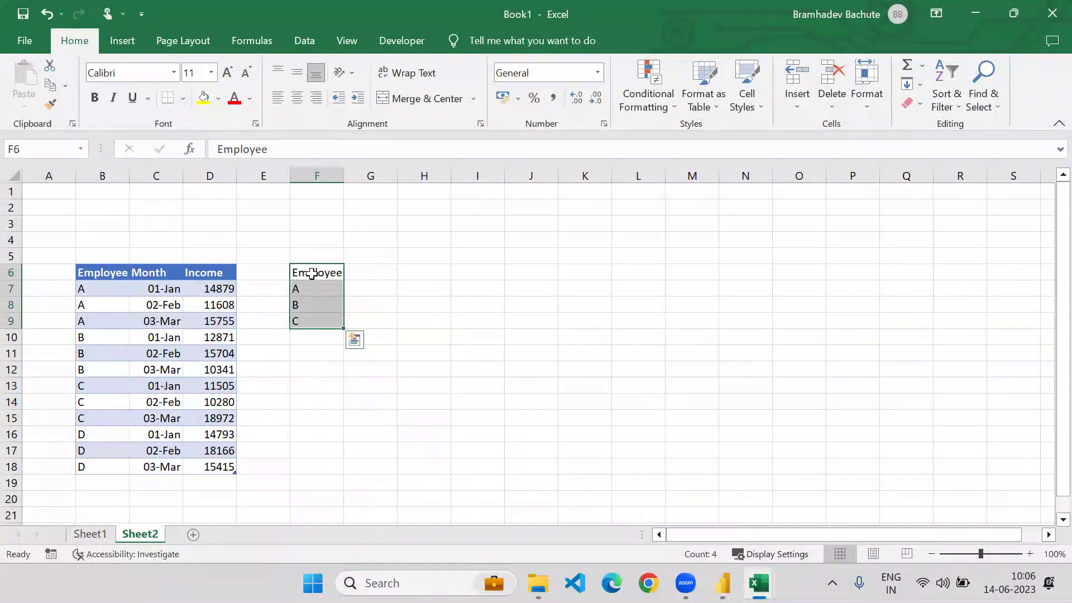
pyautogui.moveTo(311, 275); pyautogui.dragTo(301, 322)
pyautogui.click(160, 273)
pyautogui.moveTo(159, 271); pyautogui.dragTo(171, 469)
pyautogui.click(161, 251)
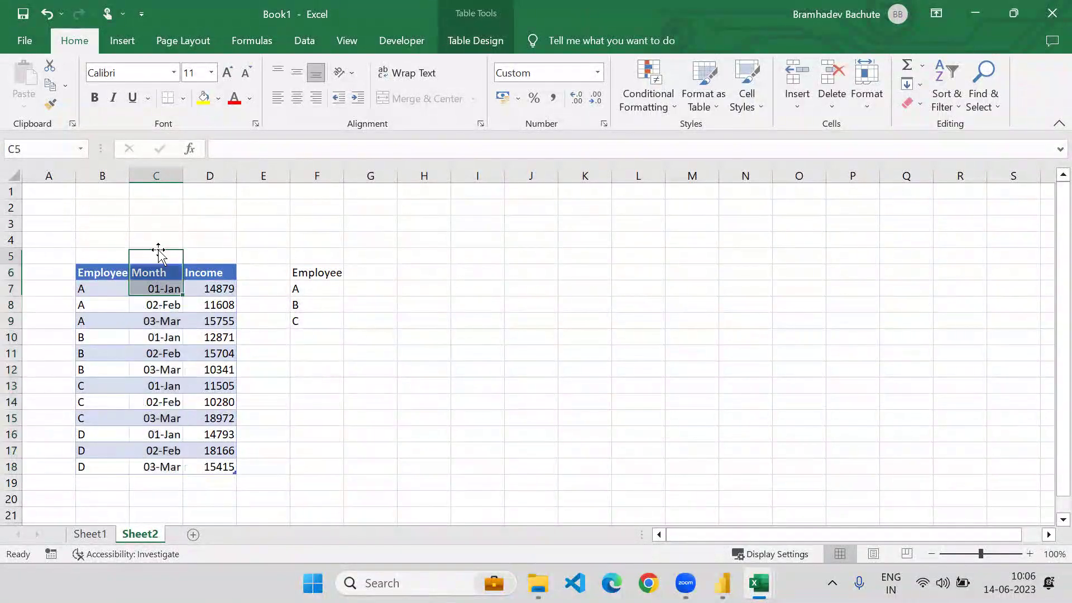
# Label C5 'Pivot' and select employee A's Month dates in C7:C9.
pyautogui.write('Pivot')
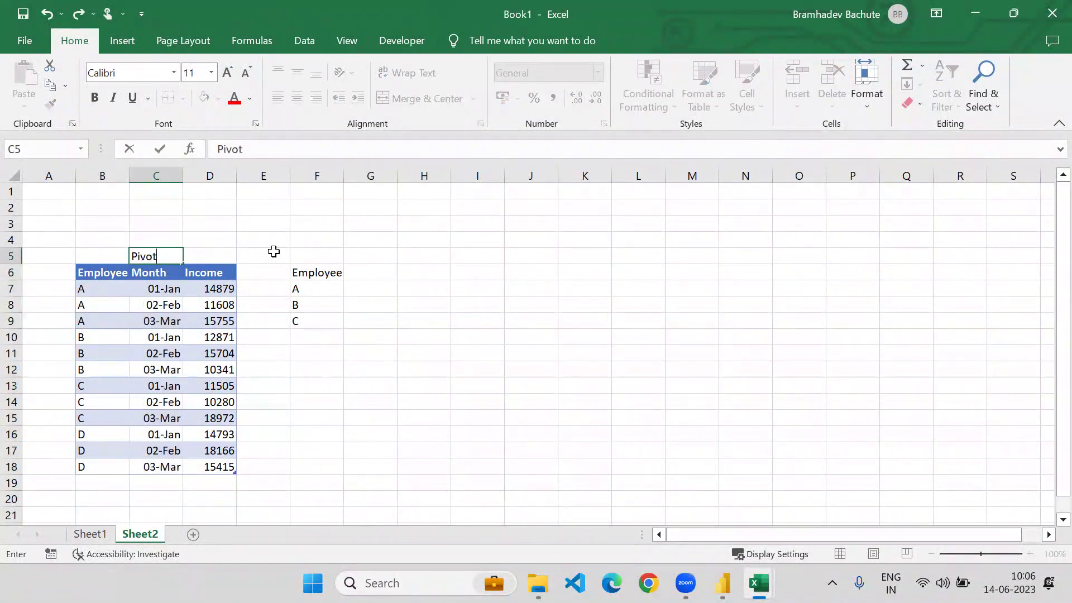
pyautogui.press('Return')
pyautogui.moveTo(163, 290); pyautogui.dragTo(165, 469)
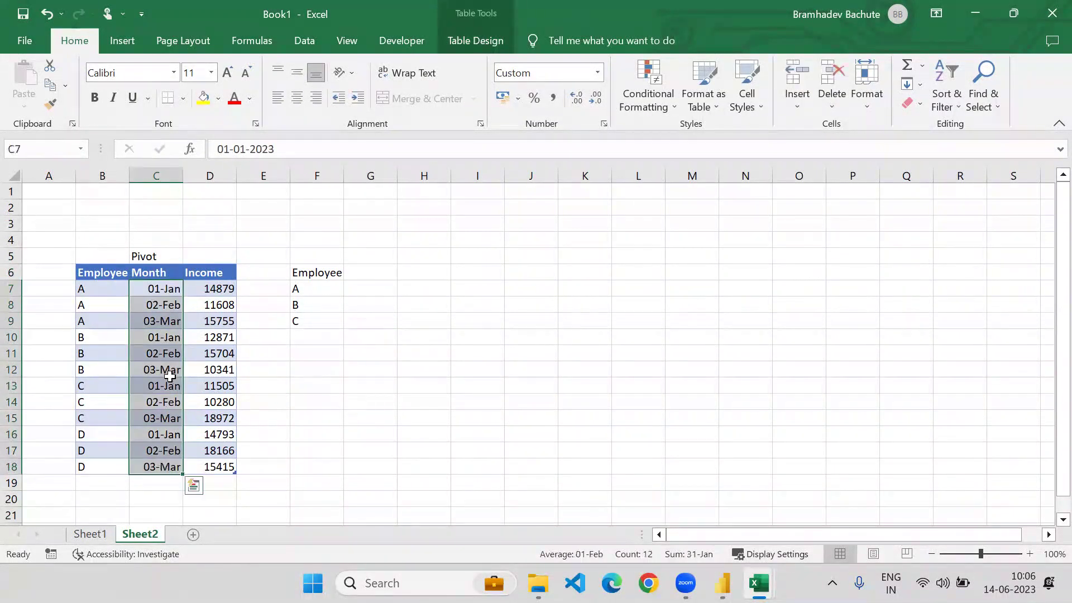
pyautogui.click(159, 290)
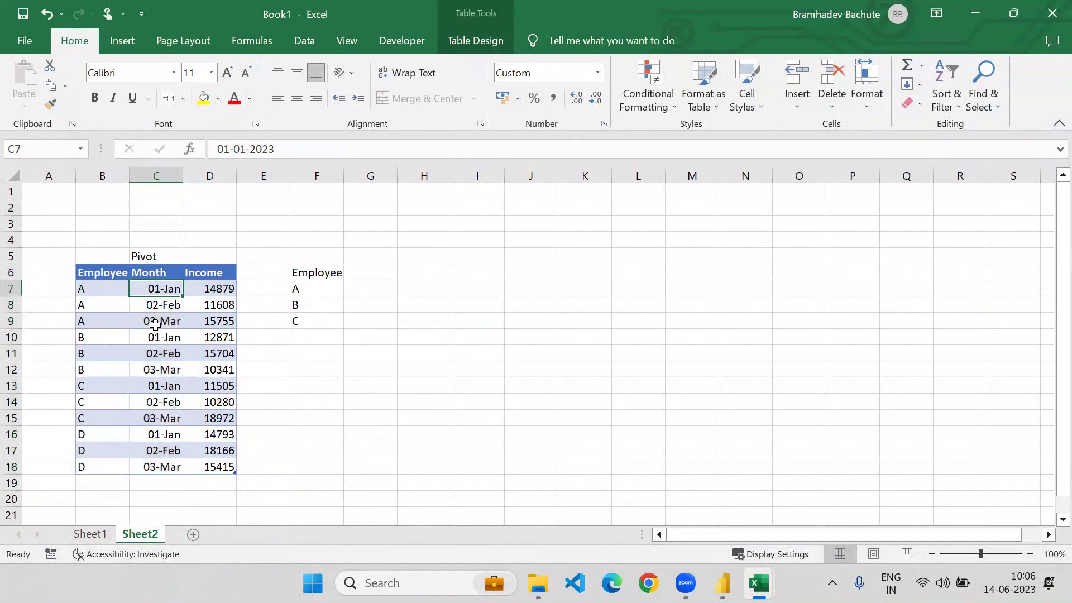
pyautogui.moveTo(155, 285); pyautogui.dragTo(161, 328)
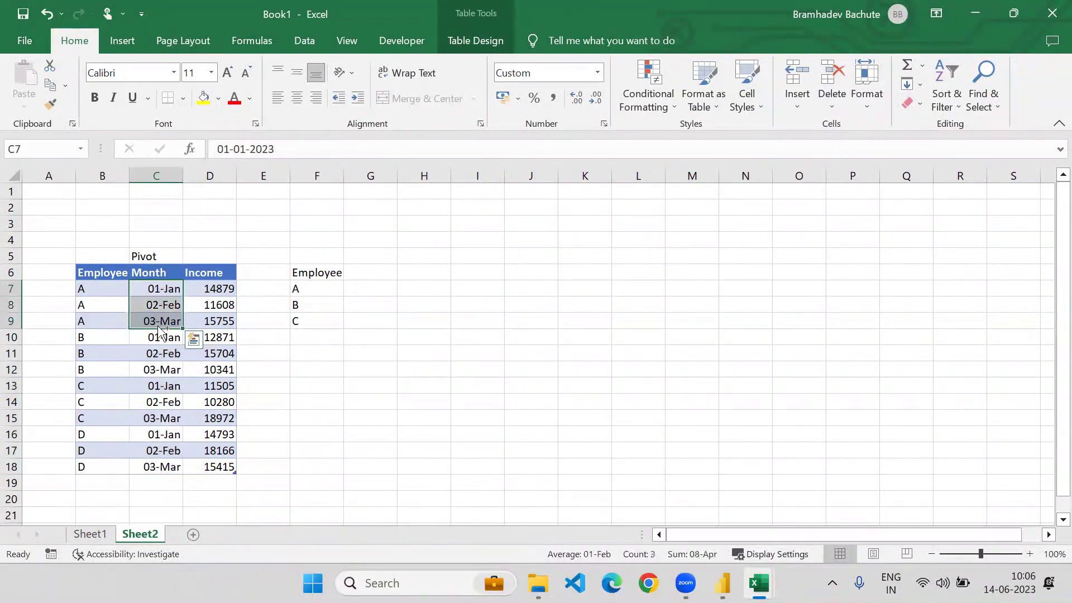
# Try Quick Analysis suggestions on the Month dates and the Month and Income columns.
pyautogui.hotkey('ctrl', 'c')
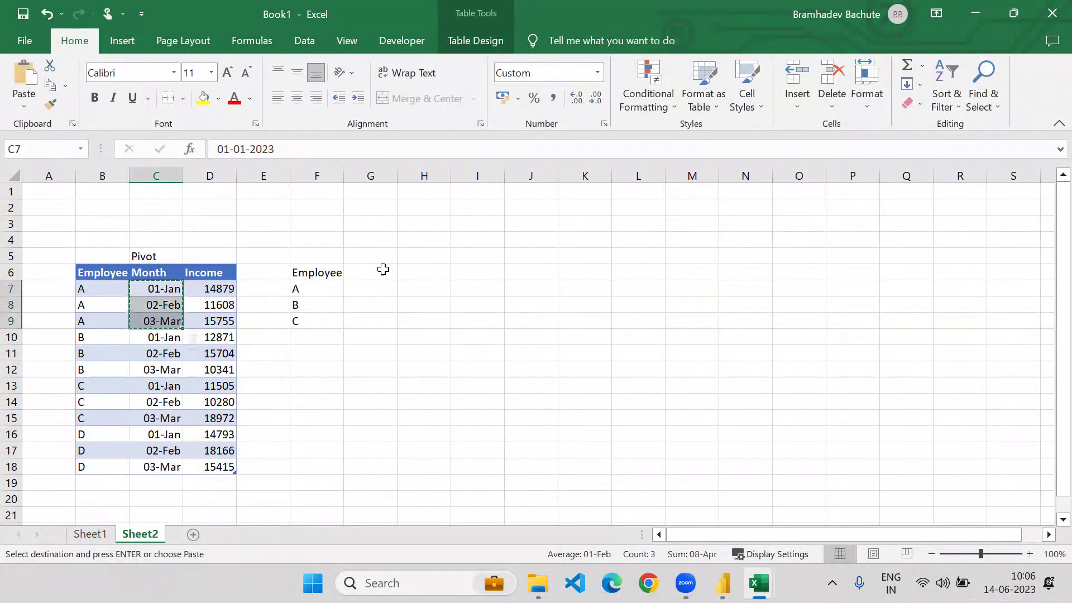
pyautogui.click(381, 270)
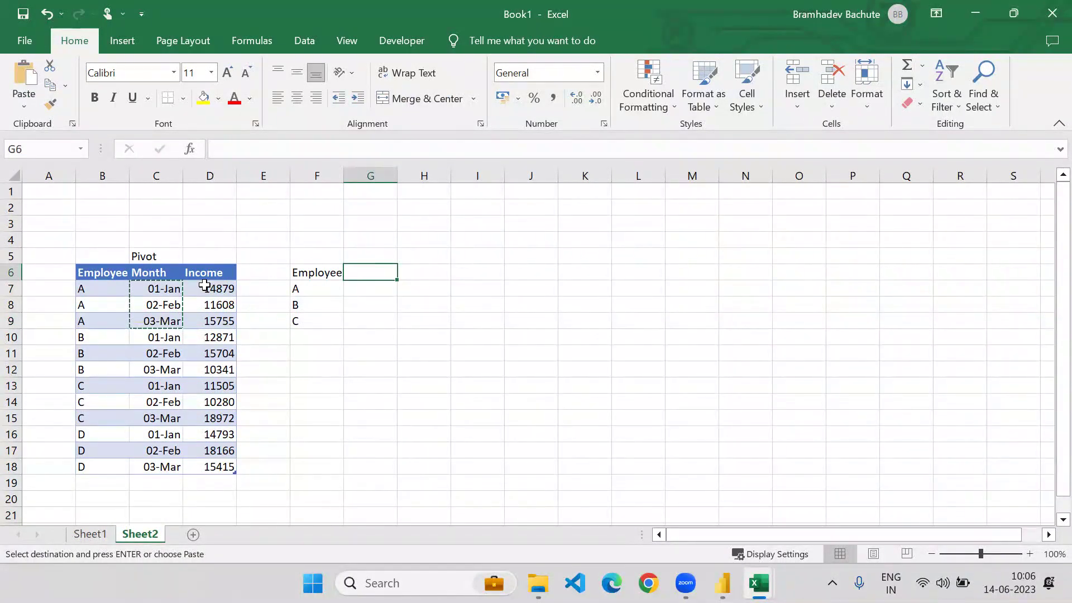
pyautogui.press('Escape')
pyautogui.moveTo(142, 288); pyautogui.dragTo(151, 333)
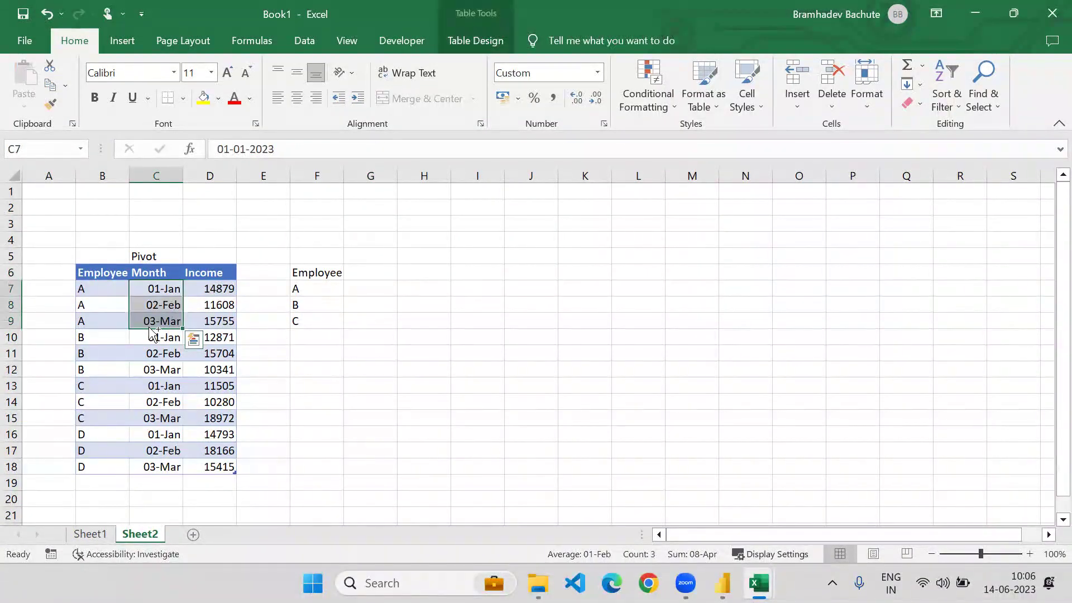
pyautogui.hotkey('ctrl', 'q')
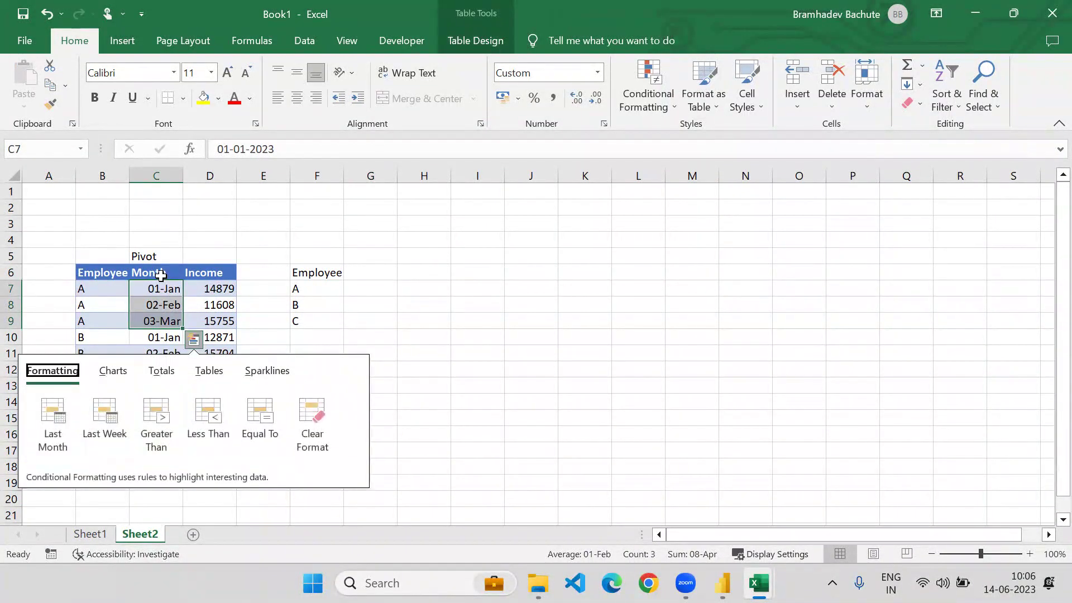
pyautogui.press('Escape')
pyautogui.moveTo(157, 272); pyautogui.dragTo(207, 464)
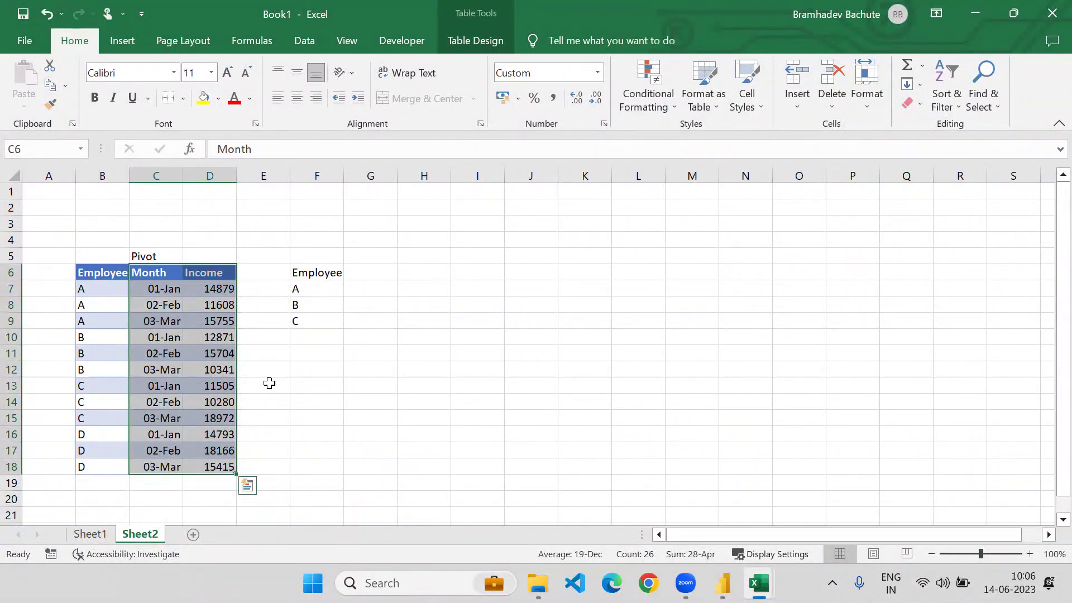
# Copy employee A's dates 01-Jan, 02-Feb, 03-Mar and pick the cell right of Employee.
pyautogui.hotkey('ctrl', 'q')
pyautogui.click(166, 288)
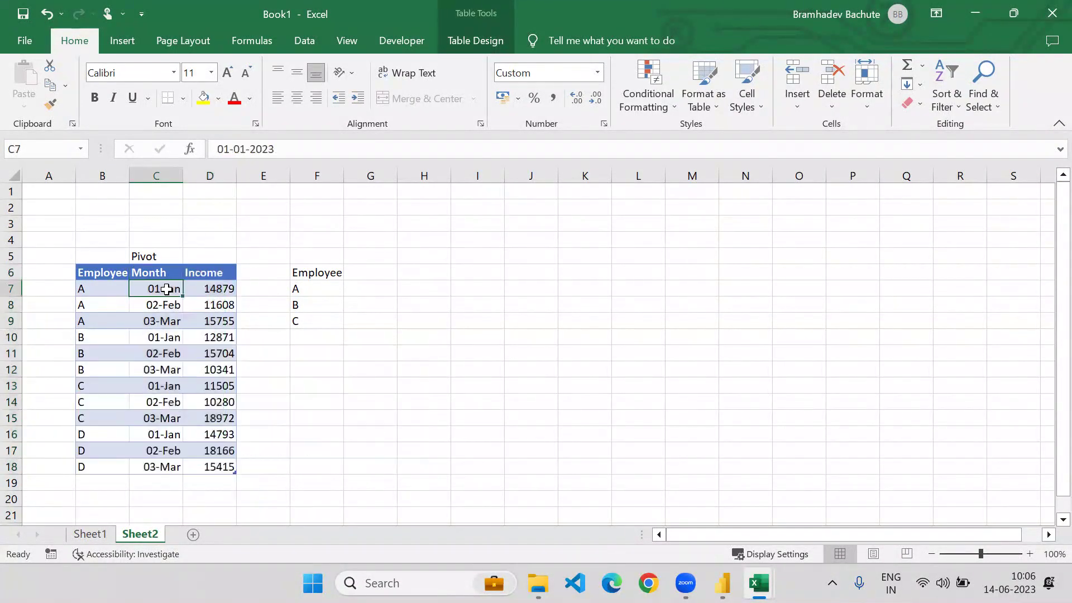
pyautogui.moveTo(166, 289); pyautogui.dragTo(158, 321)
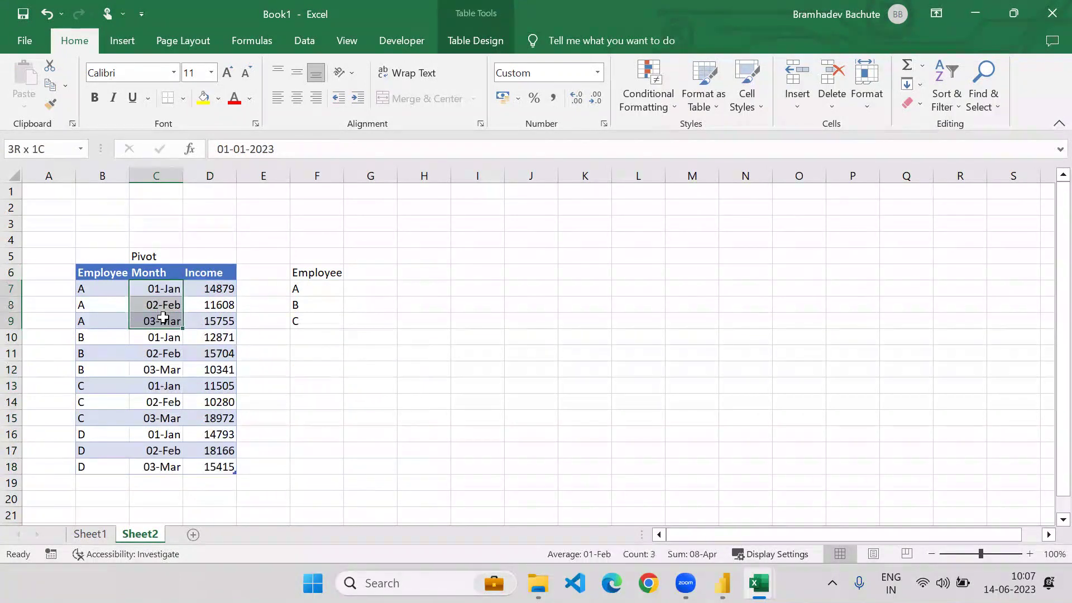
pyautogui.hotkey('ctrl', 'c')
pyautogui.click(382, 276)
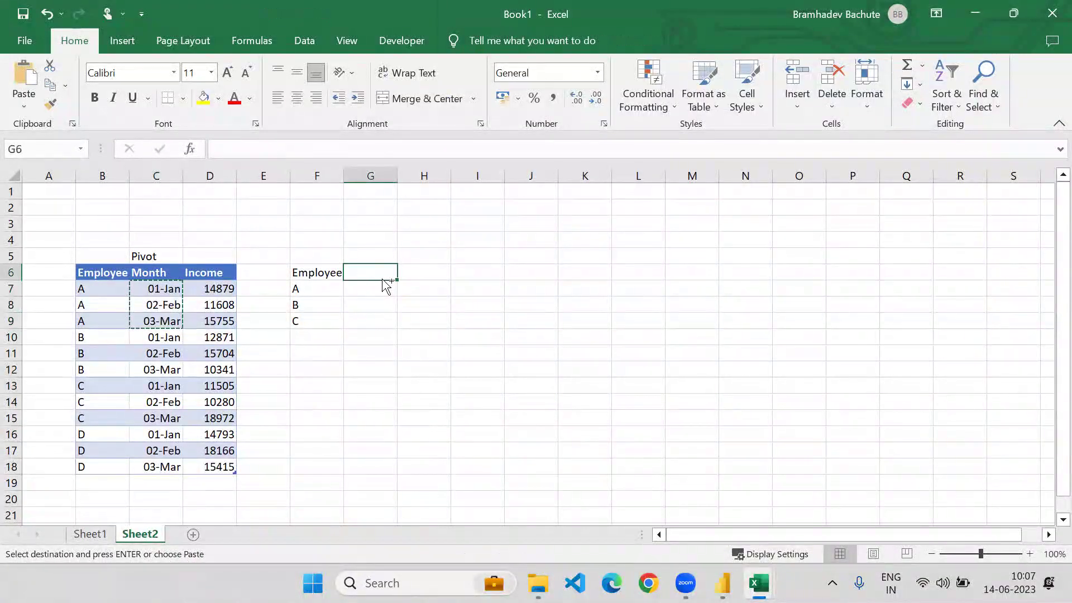
# Paste the dates into G6:I6 as transposed values, formatted as dates.
pyautogui.hotkey('ctrl', 'alt', 'v')
pyautogui.click(358, 350)
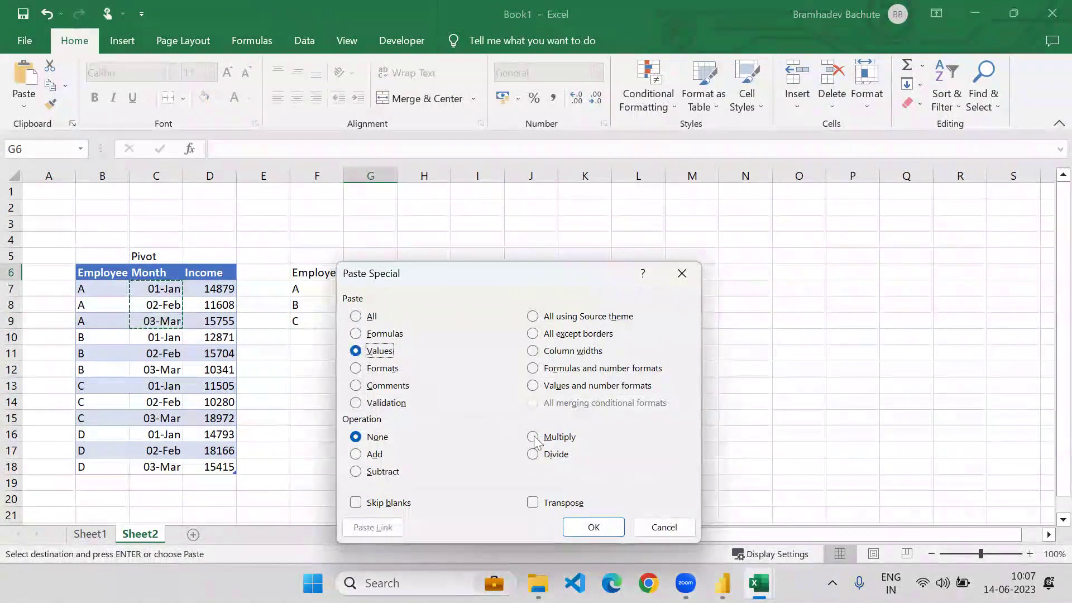
pyautogui.click(533, 503)
pyautogui.click(593, 527)
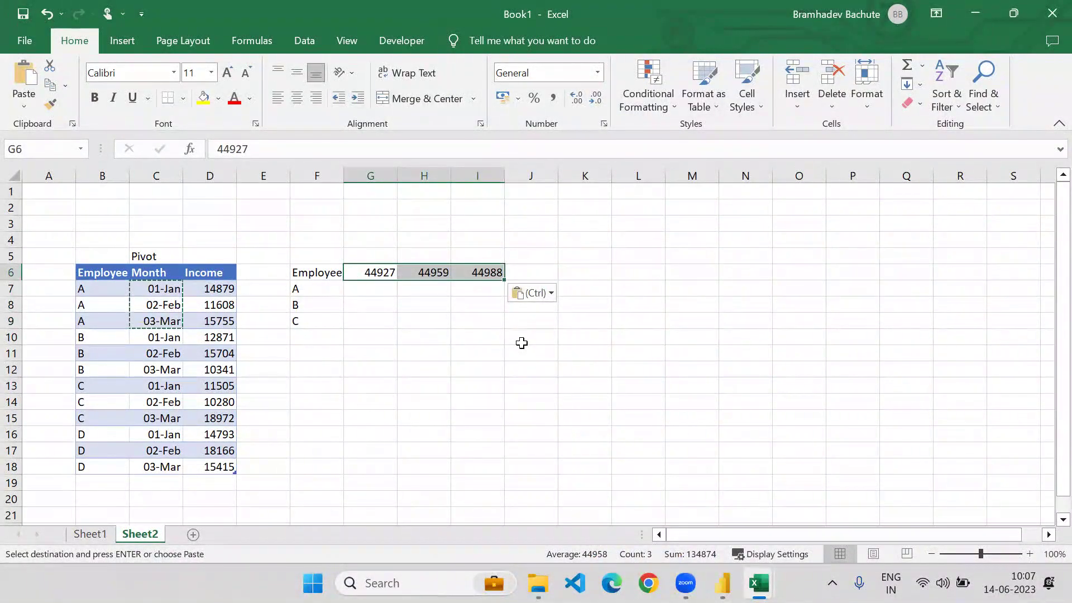
pyautogui.hotkey('ctrl', 'shift', '3')
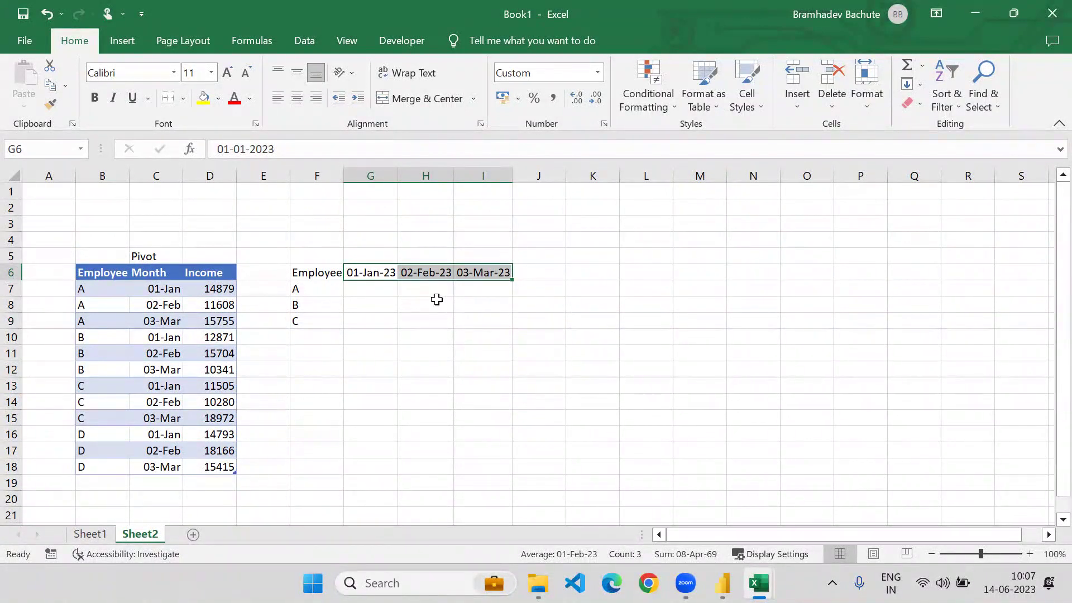
# Check the 02-Feb-23 and 03-Mar-23 headers and review the source and grid ranges.
pyautogui.press('Right')
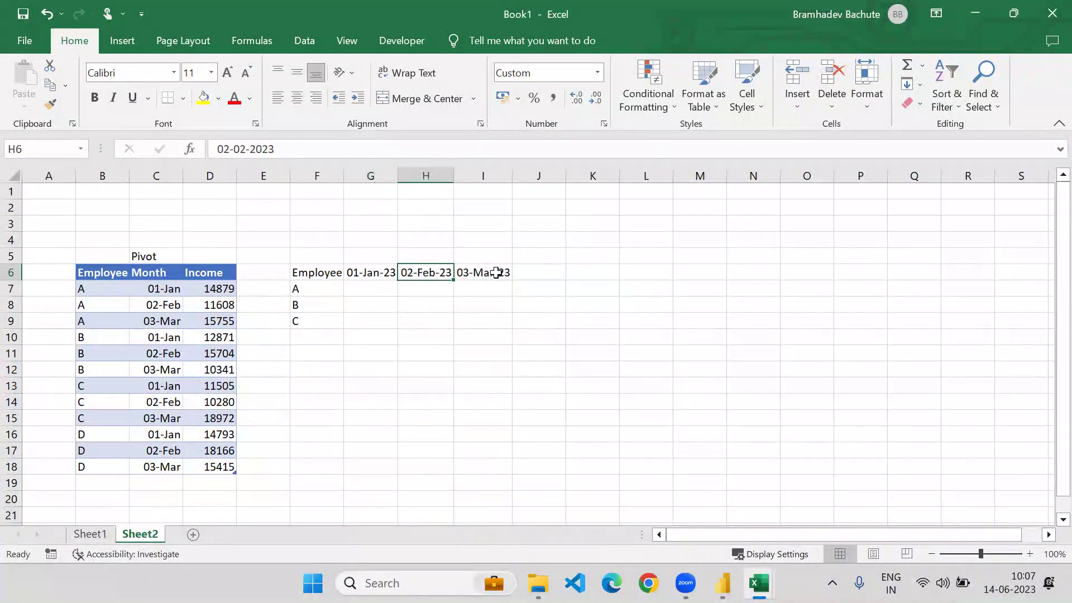
pyautogui.press('Right')
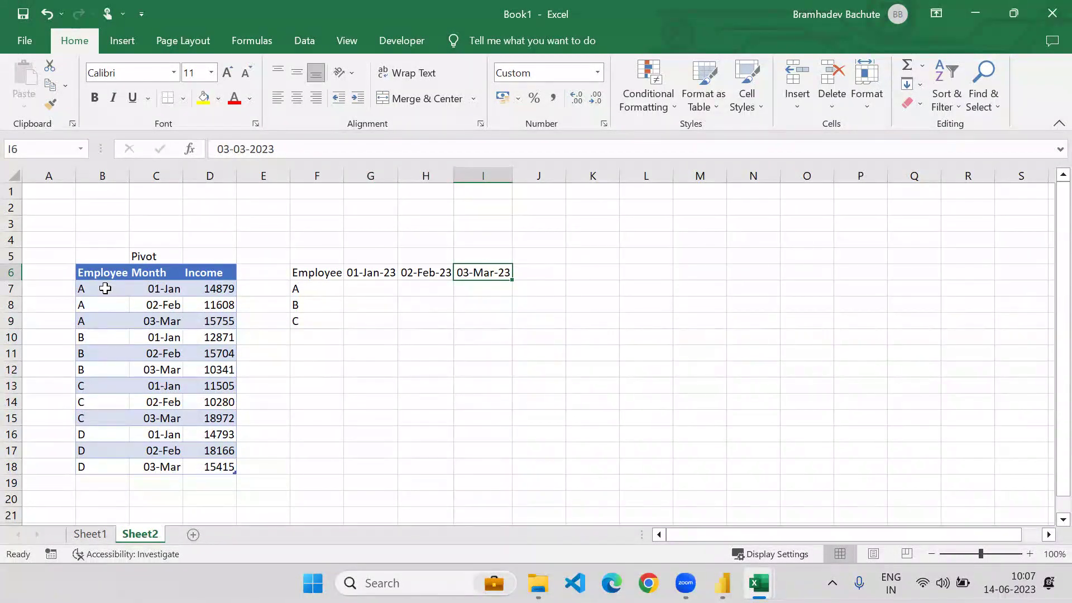
pyautogui.moveTo(108, 290); pyautogui.dragTo(159, 468)
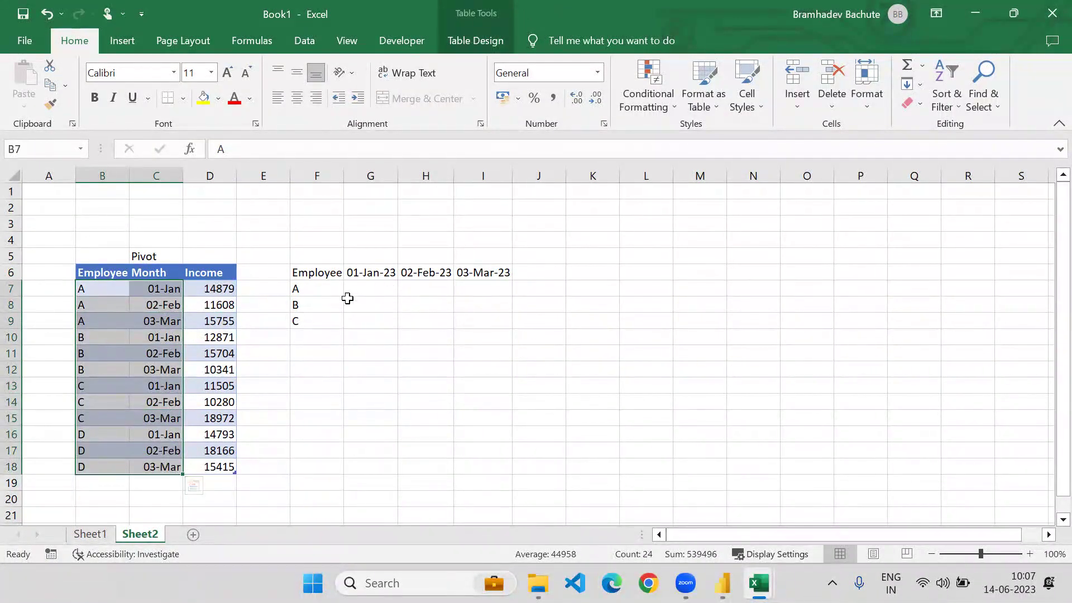
pyautogui.moveTo(359, 288); pyautogui.dragTo(487, 323)
pyautogui.moveTo(303, 273); pyautogui.dragTo(306, 320)
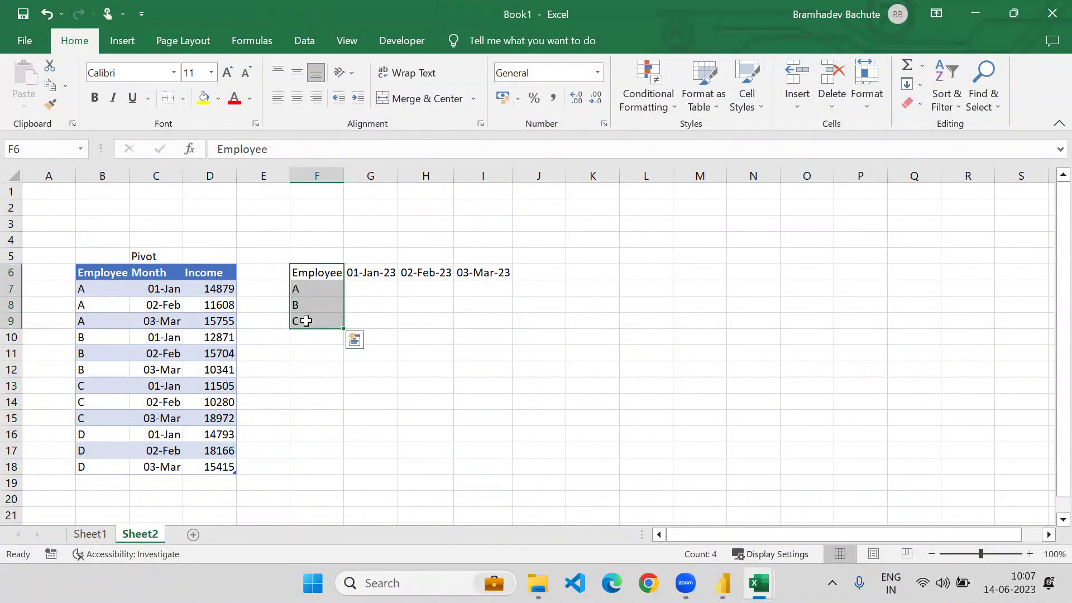
pyautogui.moveTo(375, 272); pyautogui.dragTo(473, 273)
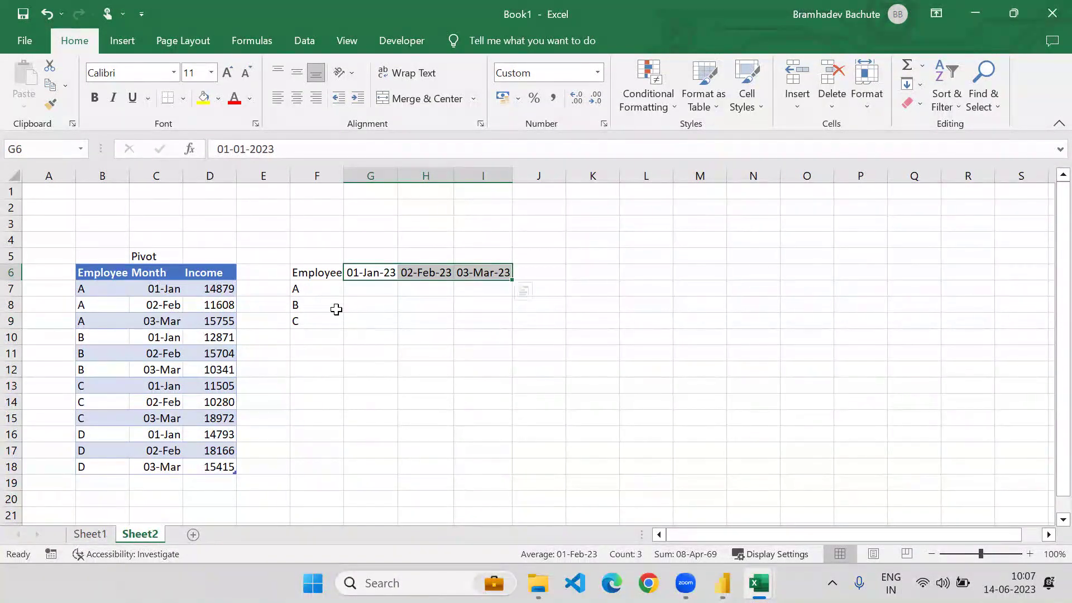
pyautogui.click(607, 324)
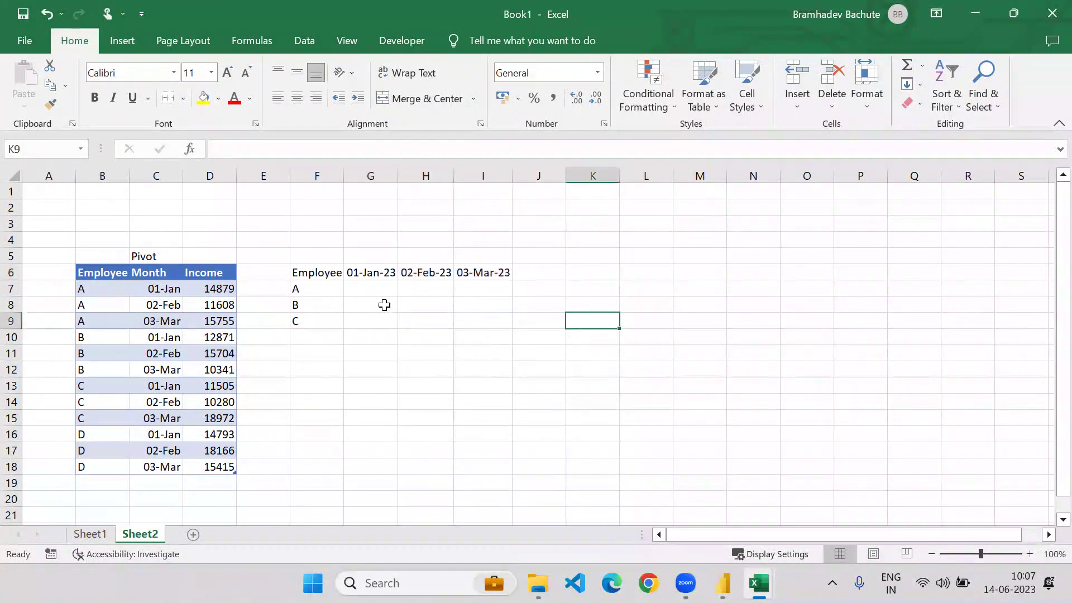
# Copy employee A's January income 14879 into the grid under 01-Jan-23.
pyautogui.click(124, 289)
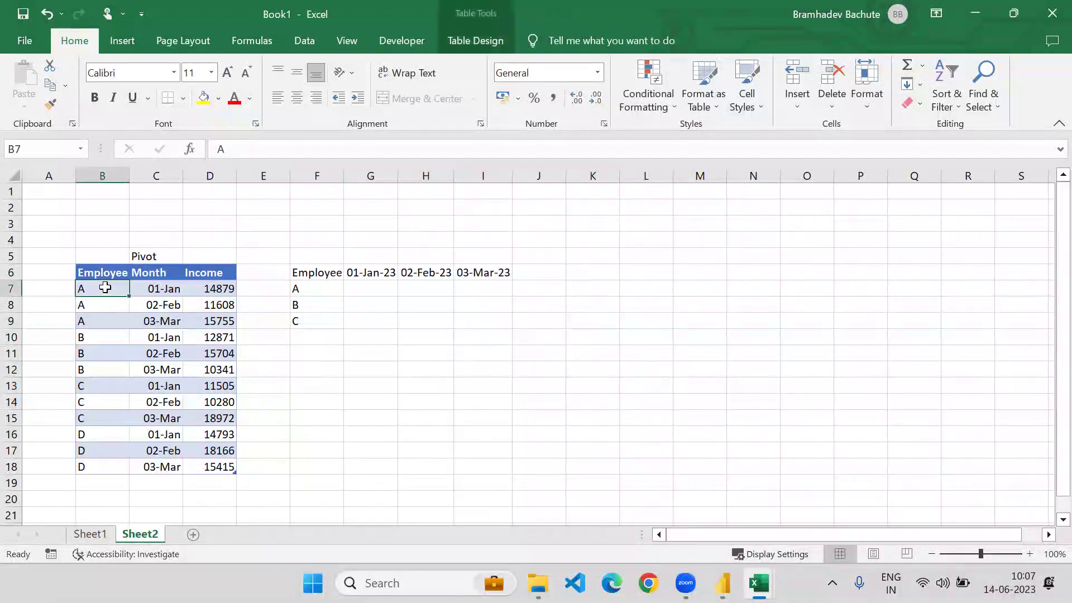
pyautogui.keyDown('shift'); pyautogui.click(152, 288); pyautogui.keyUp('shift')
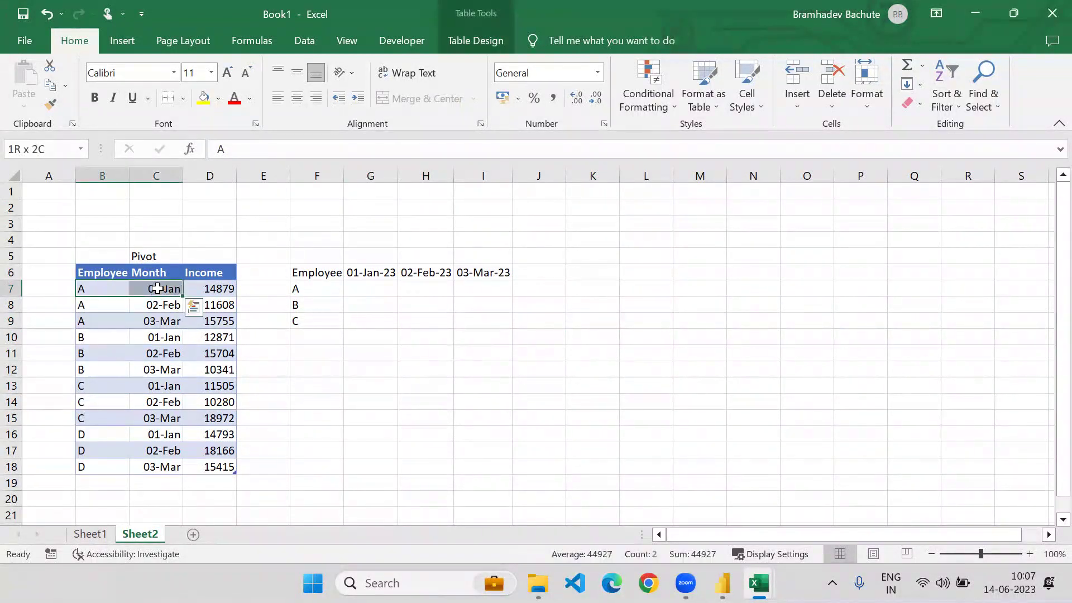
pyautogui.click(212, 290)
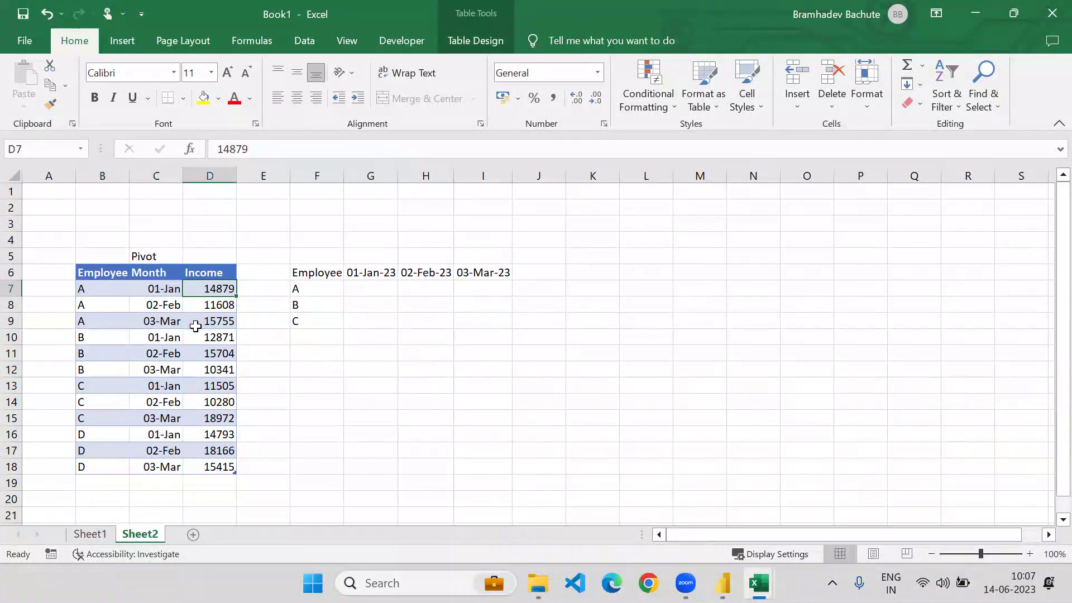
pyautogui.hotkey('ctrl', 'c')
pyautogui.click(353, 288)
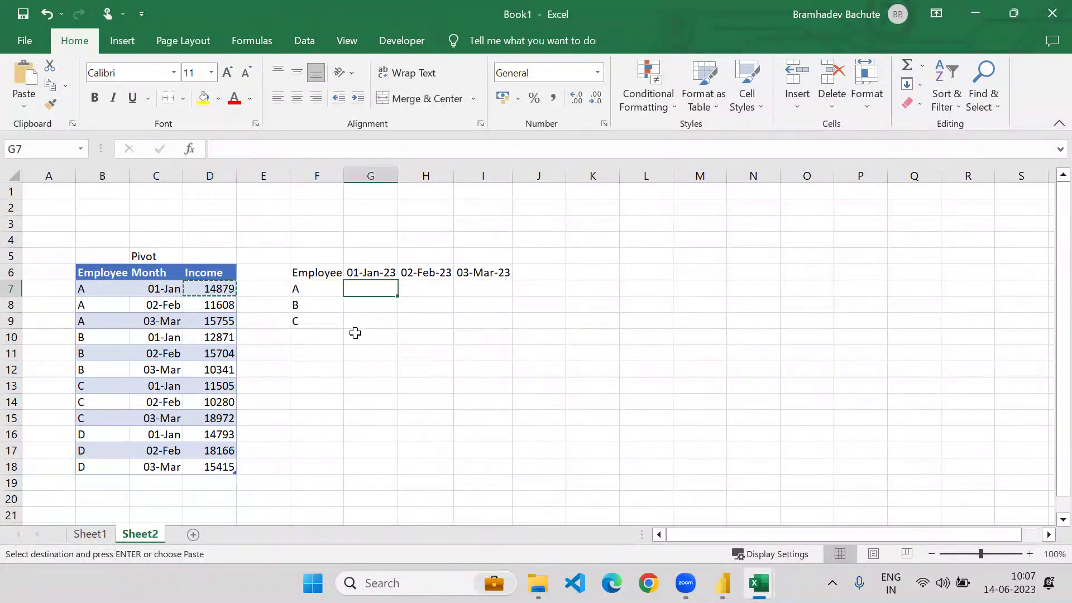
pyautogui.hotkey('ctrl', 'v')
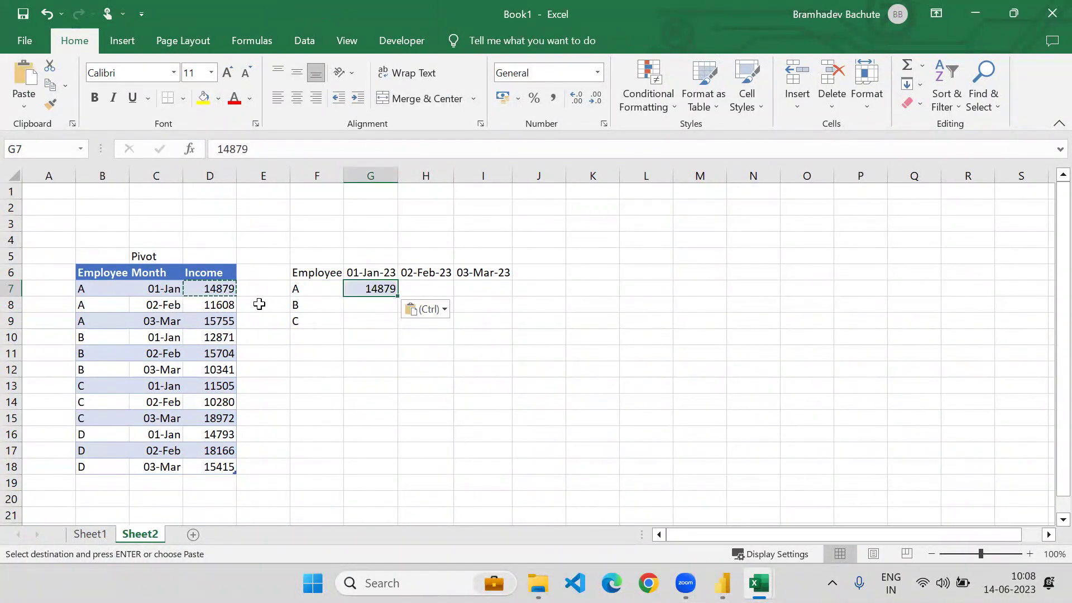
pyautogui.press('Escape')
# Copy A's February 11608 and March 15755 incomes under their month headers.
pyautogui.click(211, 305)
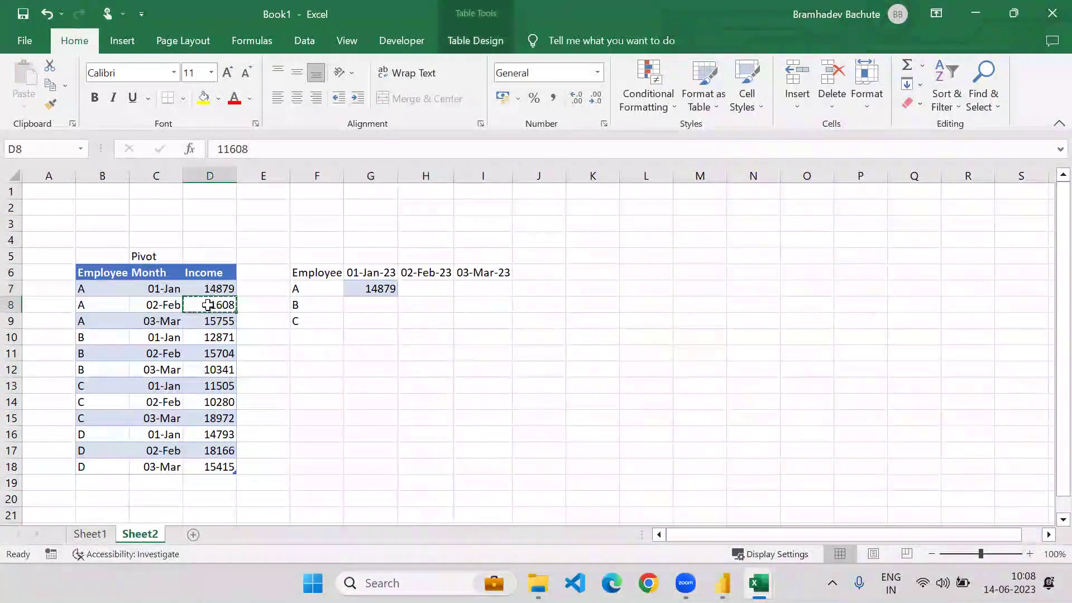
pyautogui.hotkey('ctrl', 'c')
pyautogui.click(418, 288)
pyautogui.hotkey('ctrl', 'v')
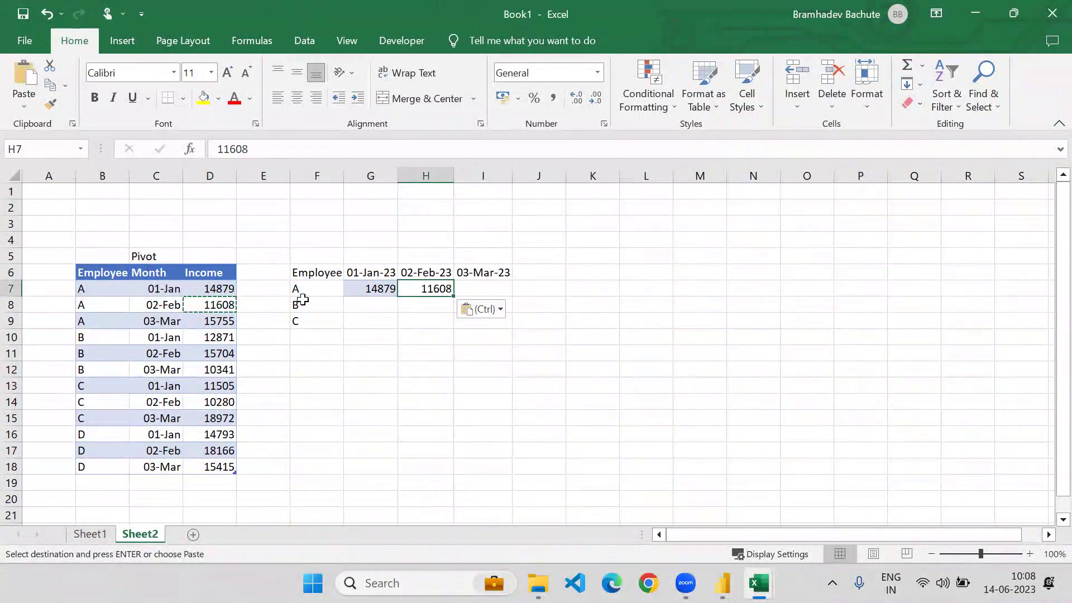
pyautogui.click(207, 318)
pyautogui.hotkey('ctrl', 'c')
pyautogui.click(477, 288)
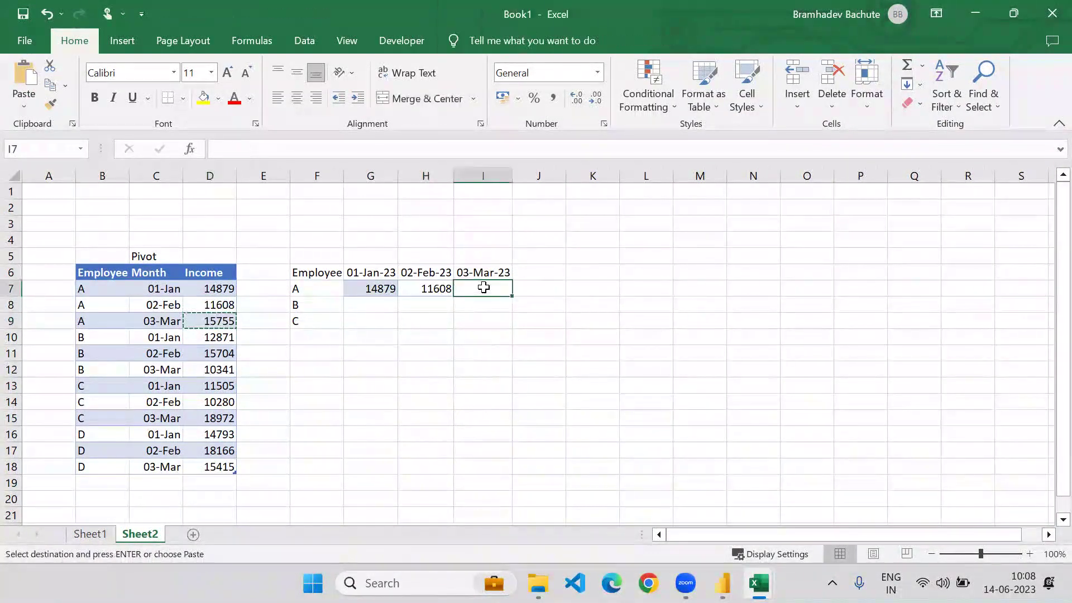
pyautogui.hotkey('ctrl', 'v')
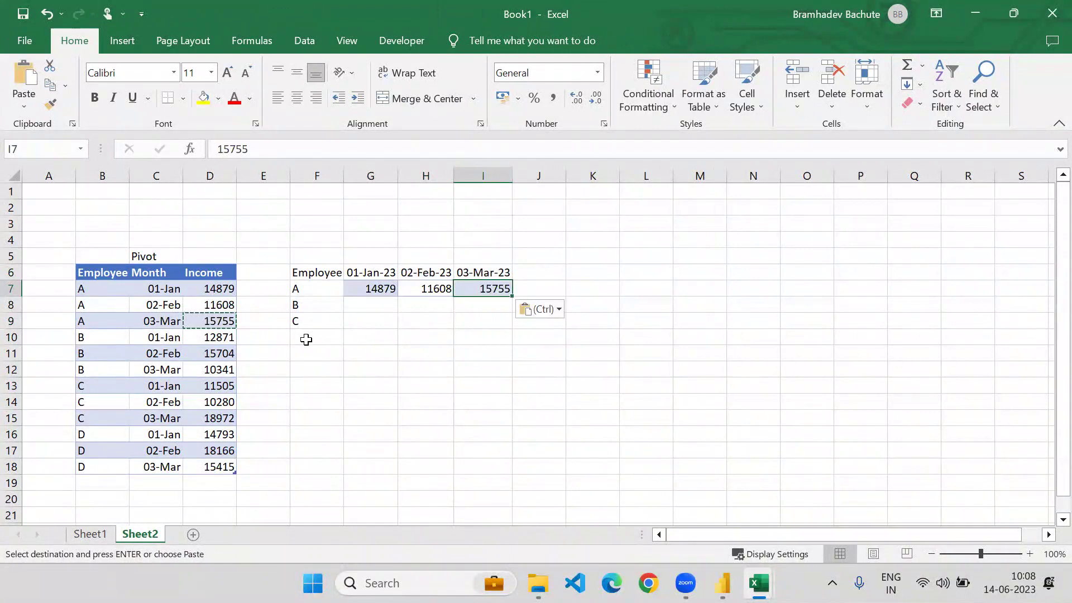
pyautogui.press('Escape')
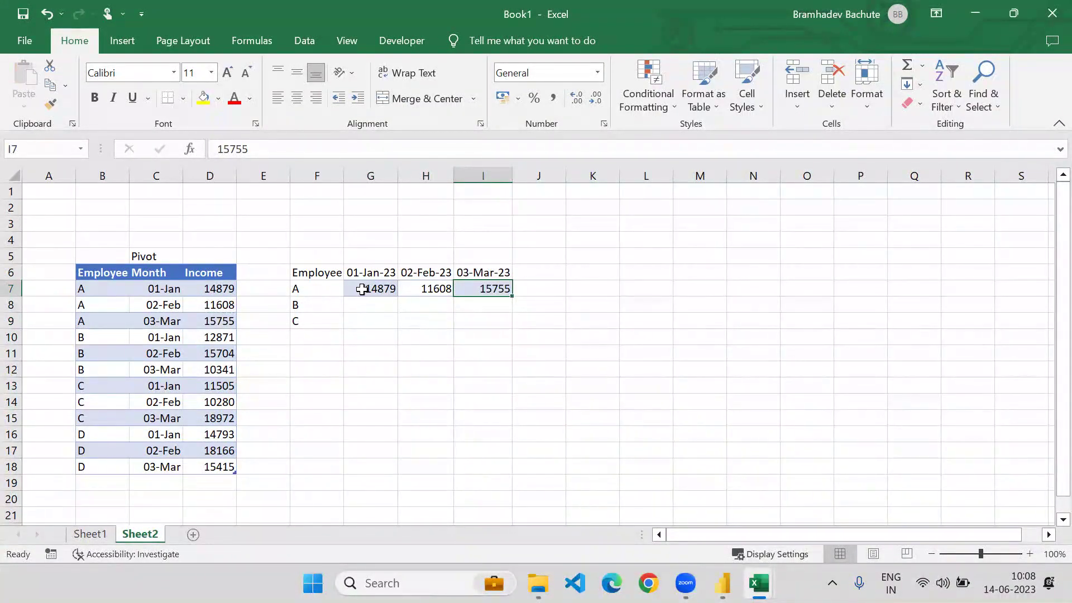
# Paste employee B's incomes 12871, 15704, 10341 transposed across row 8 from G8.
pyautogui.click(319, 287)
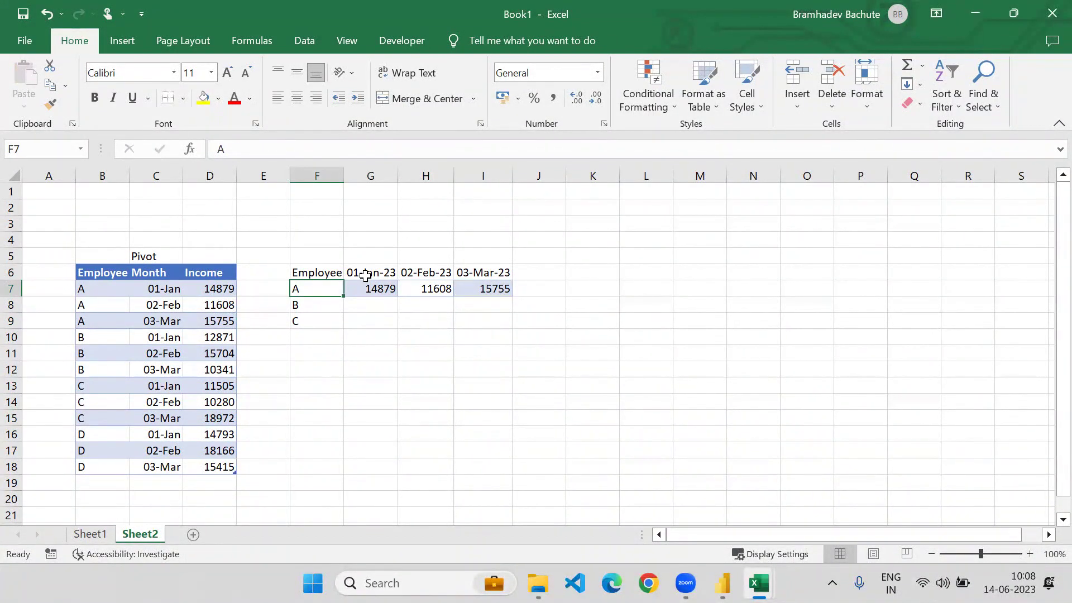
pyautogui.moveTo(365, 276); pyautogui.dragTo(367, 283)
pyautogui.click(367, 275)
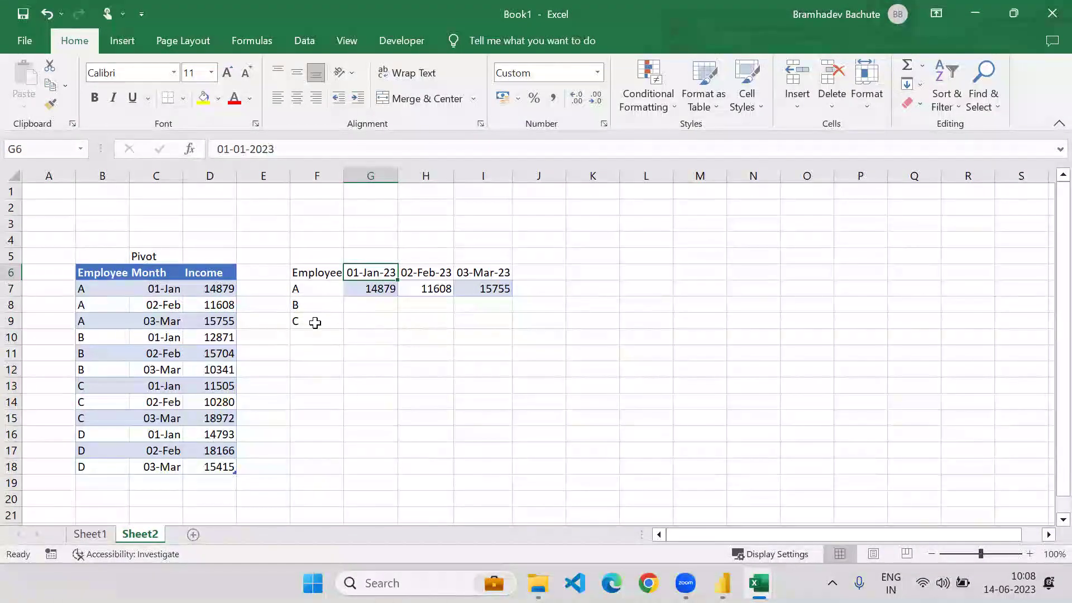
pyautogui.moveTo(219, 339); pyautogui.dragTo(218, 370)
pyautogui.hotkey('ctrl', 'c')
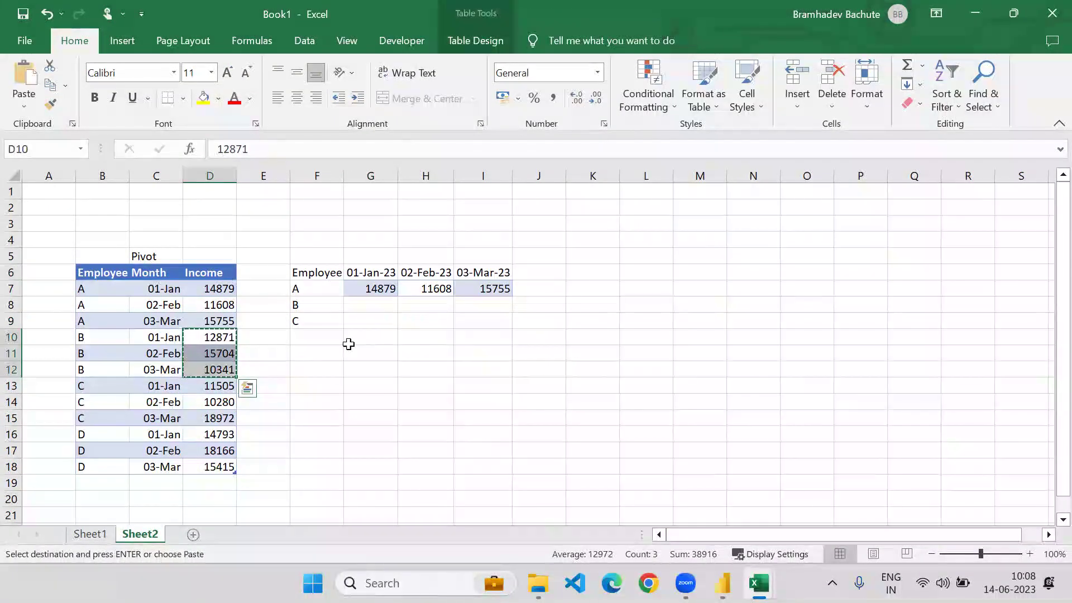
pyautogui.click(366, 307)
pyautogui.hotkey('ctrl', 'alt', 'v')
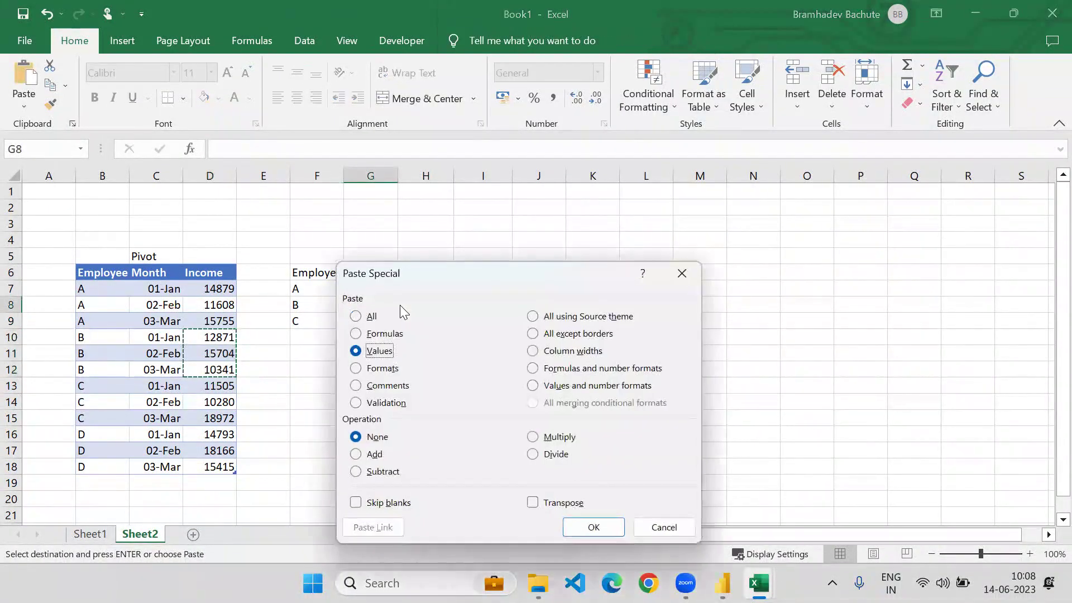
pyautogui.moveTo(686, 583)
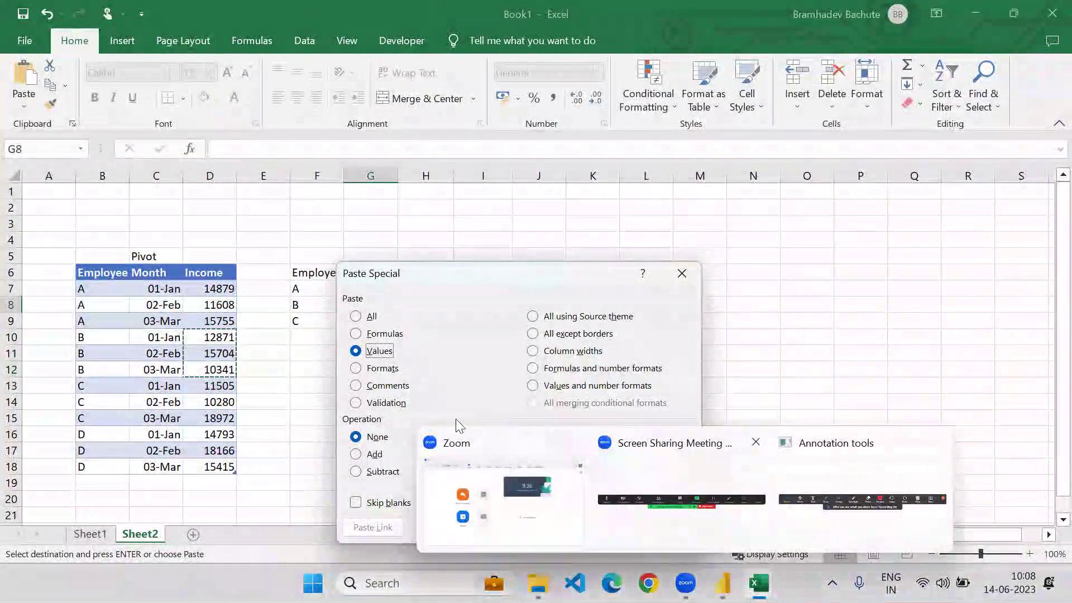
pyautogui.click(533, 502)
pyautogui.click(577, 529)
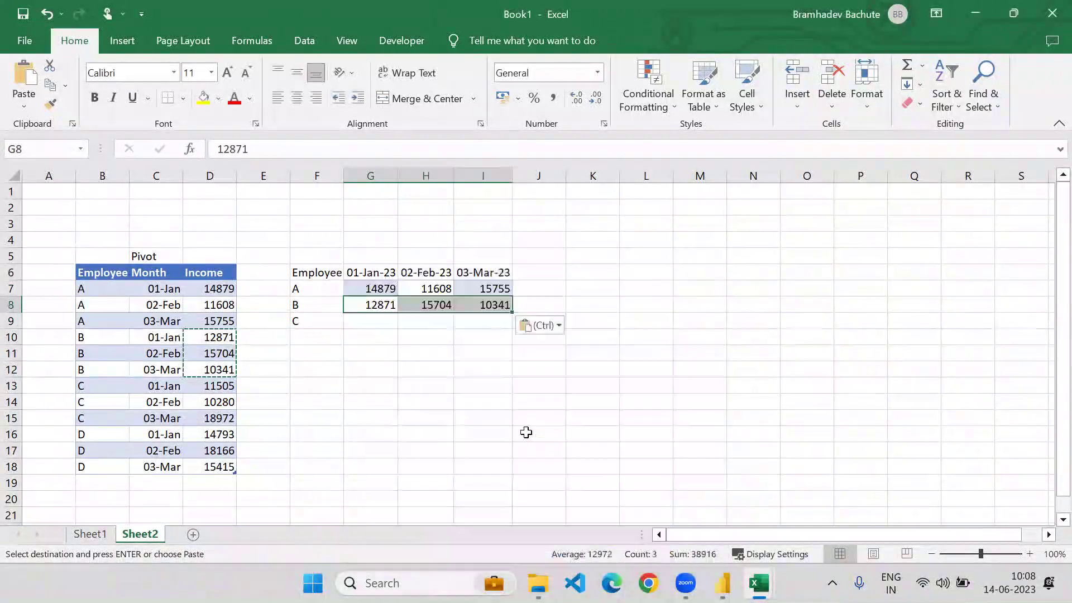
# Highlight G8 and its source cell D10 in yellow.
pyautogui.click(377, 269)
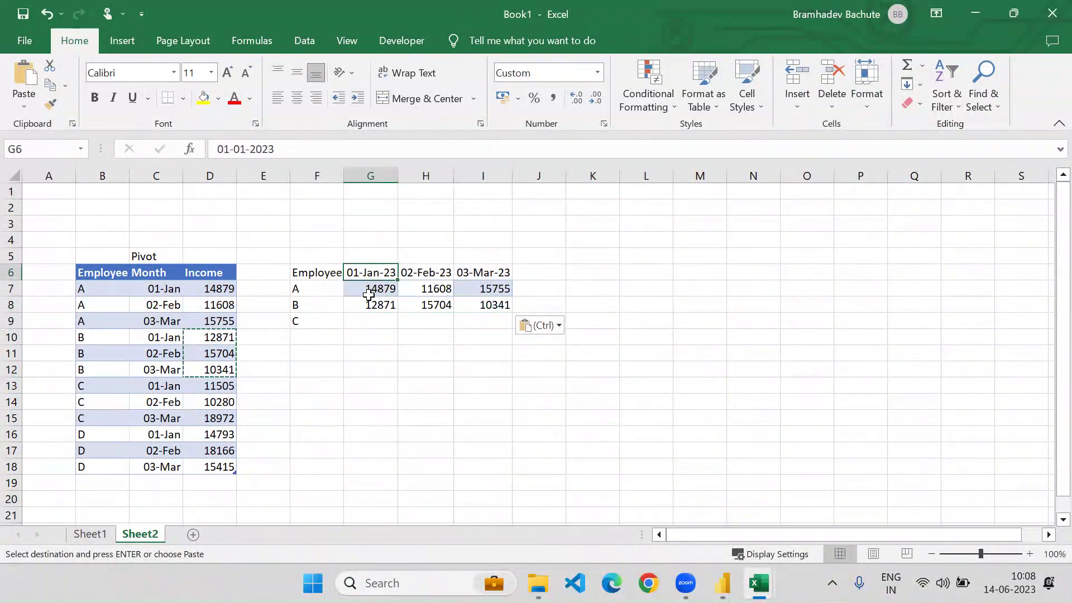
pyautogui.click(360, 305)
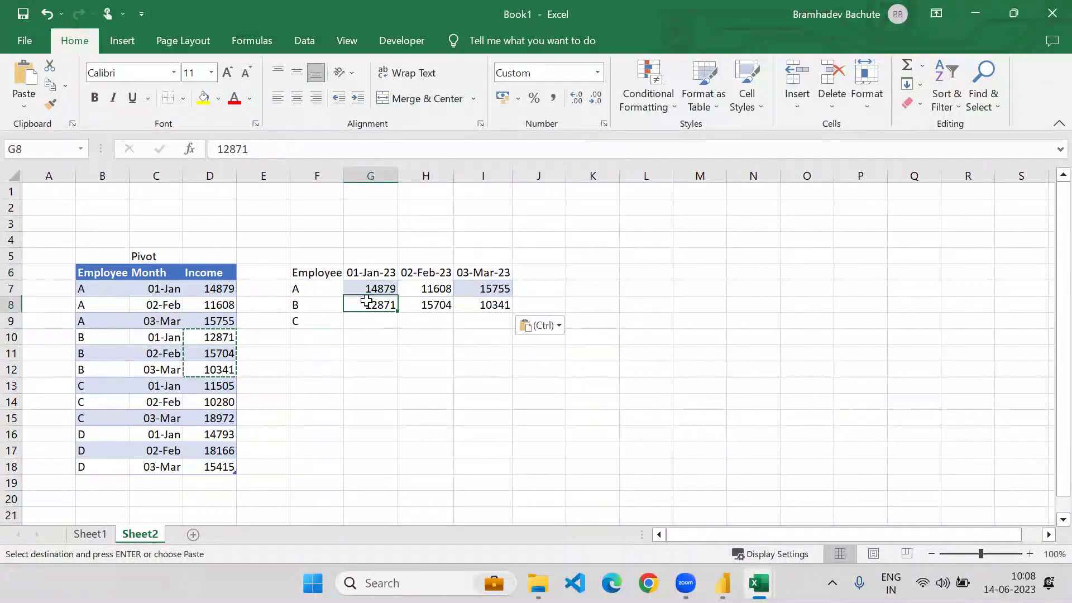
pyautogui.click(306, 304)
pyautogui.click(350, 305)
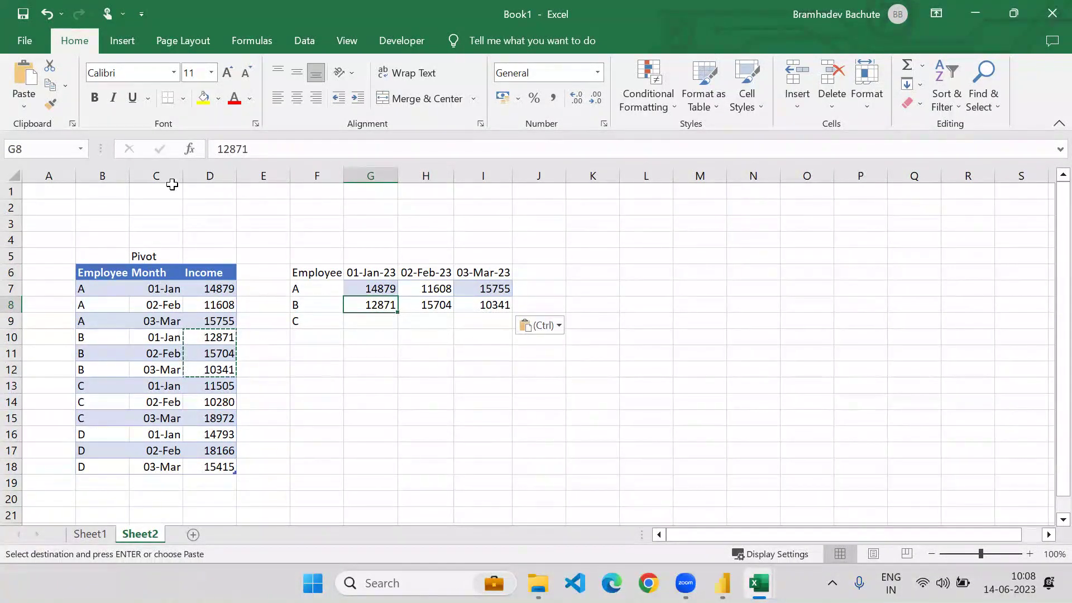
pyautogui.click(204, 98)
pyautogui.click(210, 342)
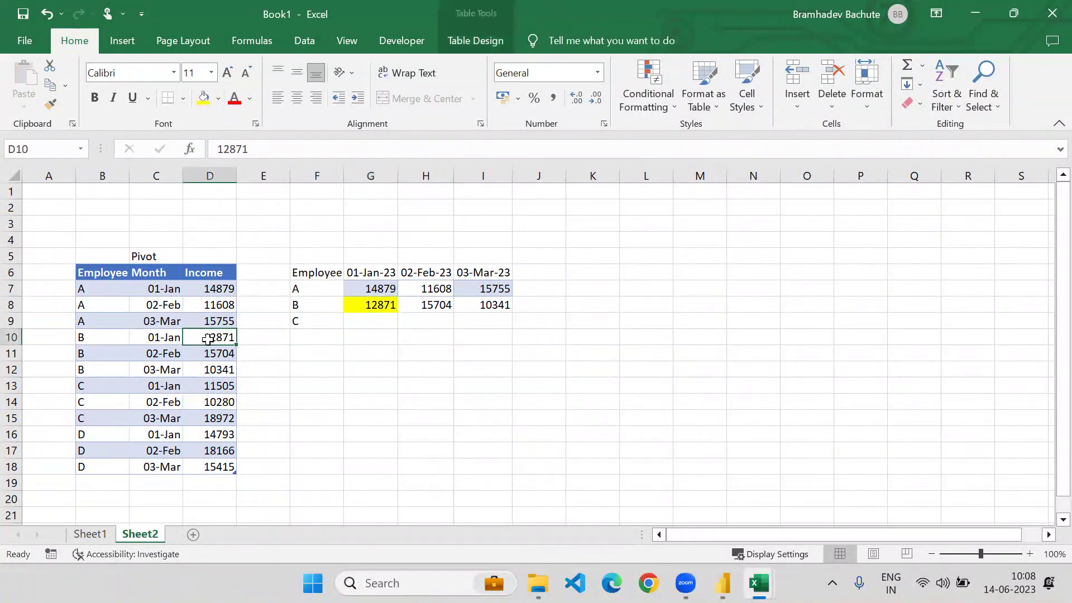
pyautogui.click(203, 98)
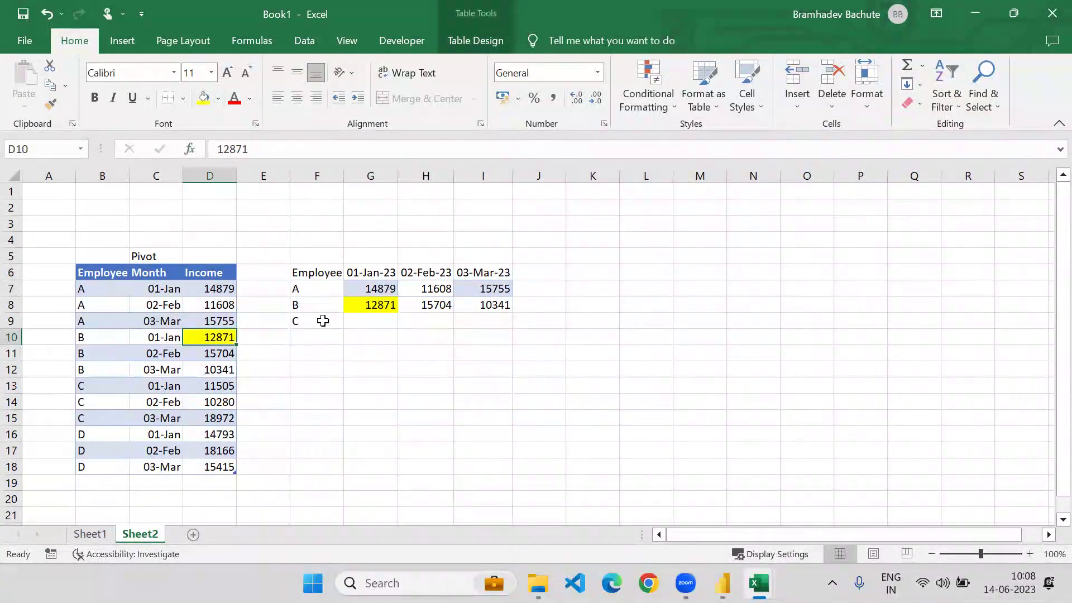
# Add employee D in F10 below C.
pyautogui.click(312, 339)
pyautogui.write('D')
pyautogui.press('Return')
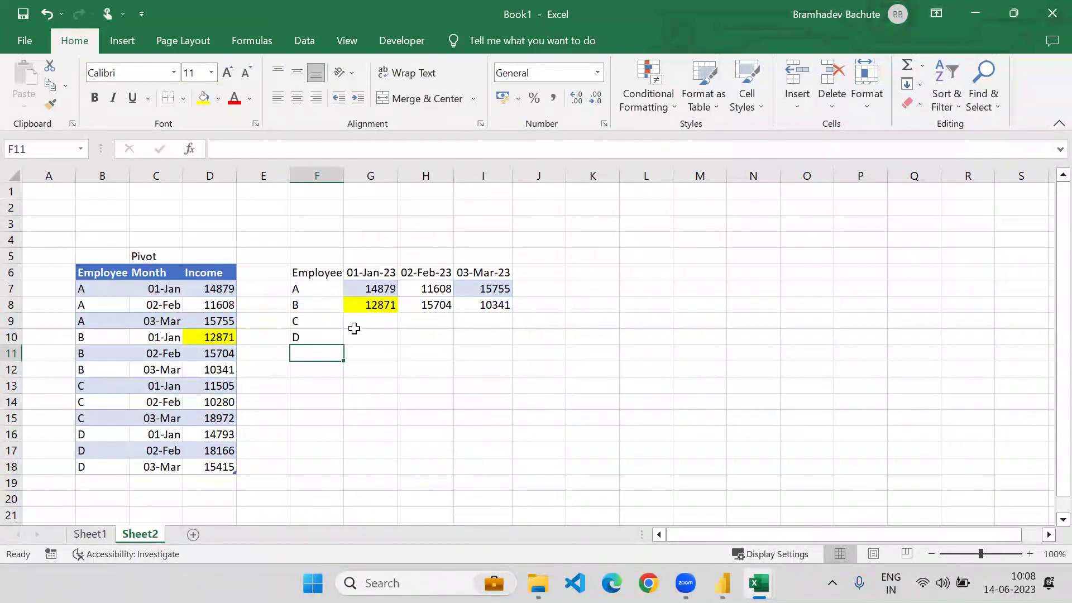
pyautogui.moveTo(356, 323); pyautogui.dragTo(485, 340)
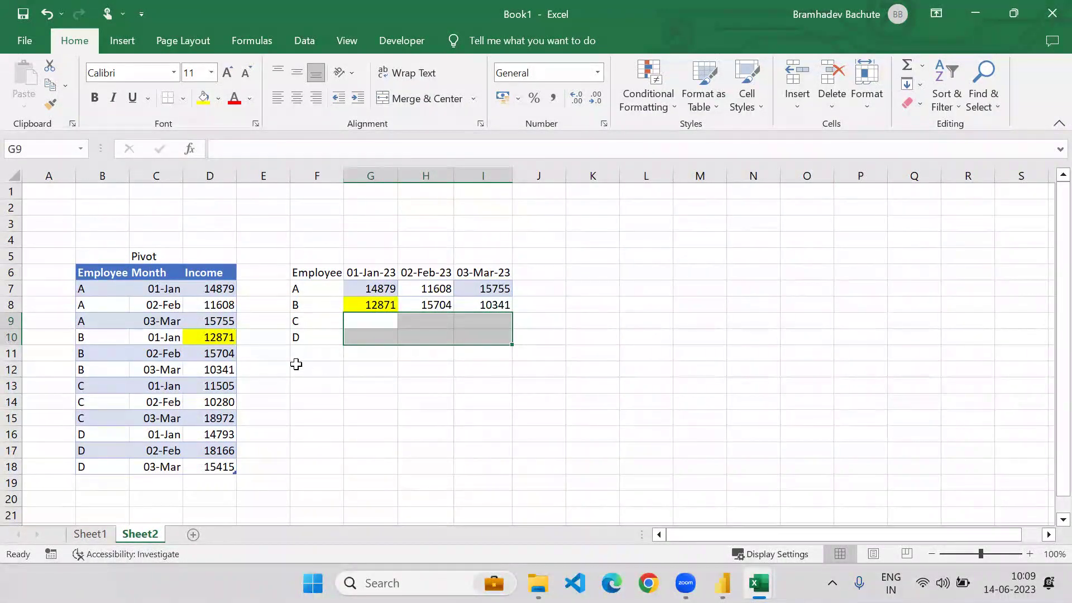
pyautogui.moveTo(165, 272); pyautogui.dragTo(214, 465)
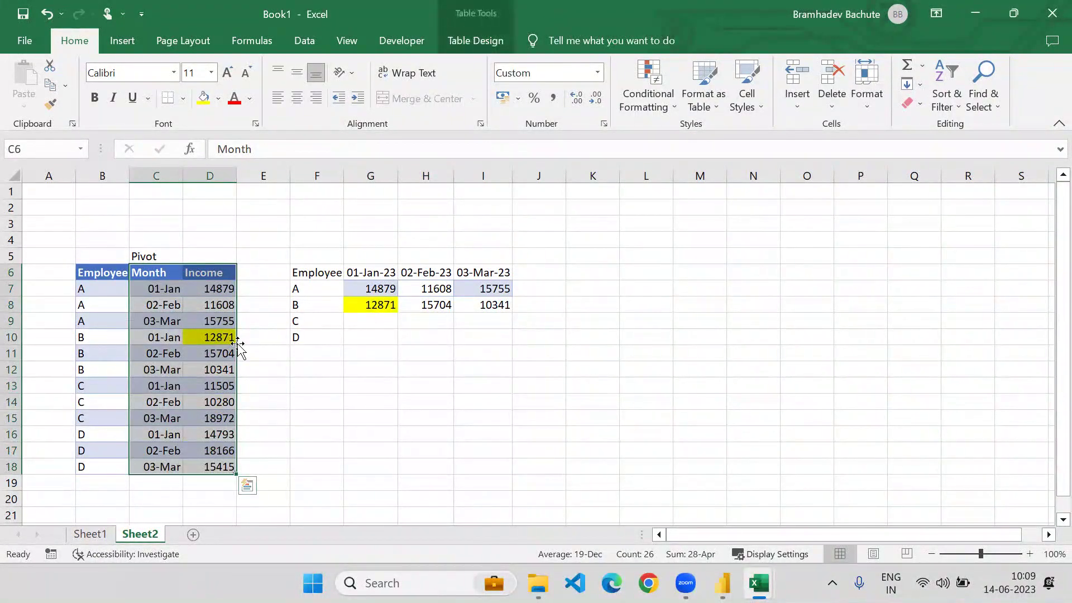
# Enter 'Value' in D5 beside the Pivot label.
pyautogui.click(169, 257)
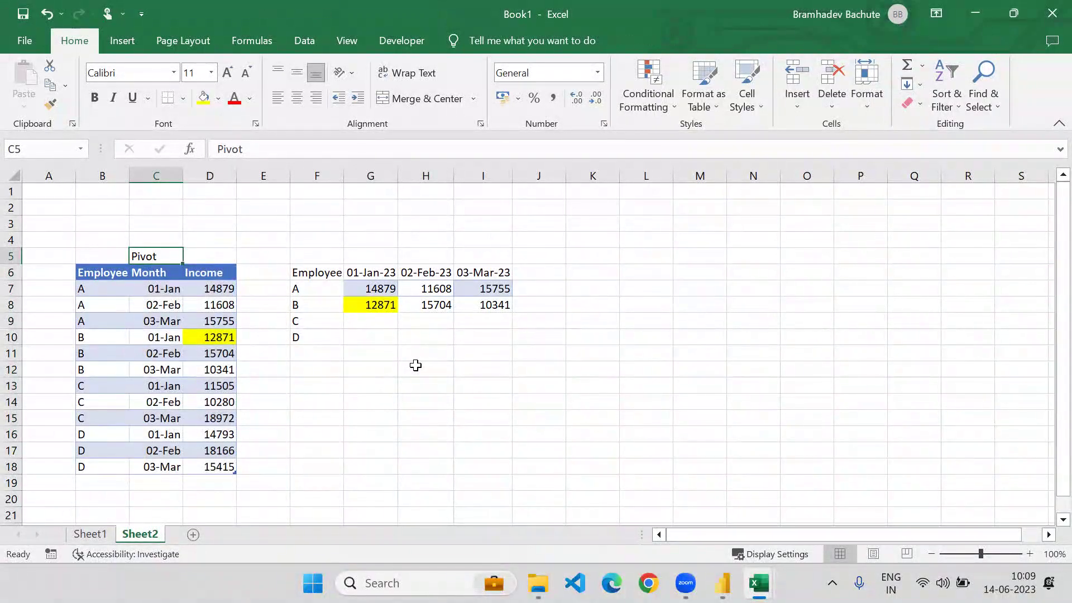
pyautogui.press('Right')
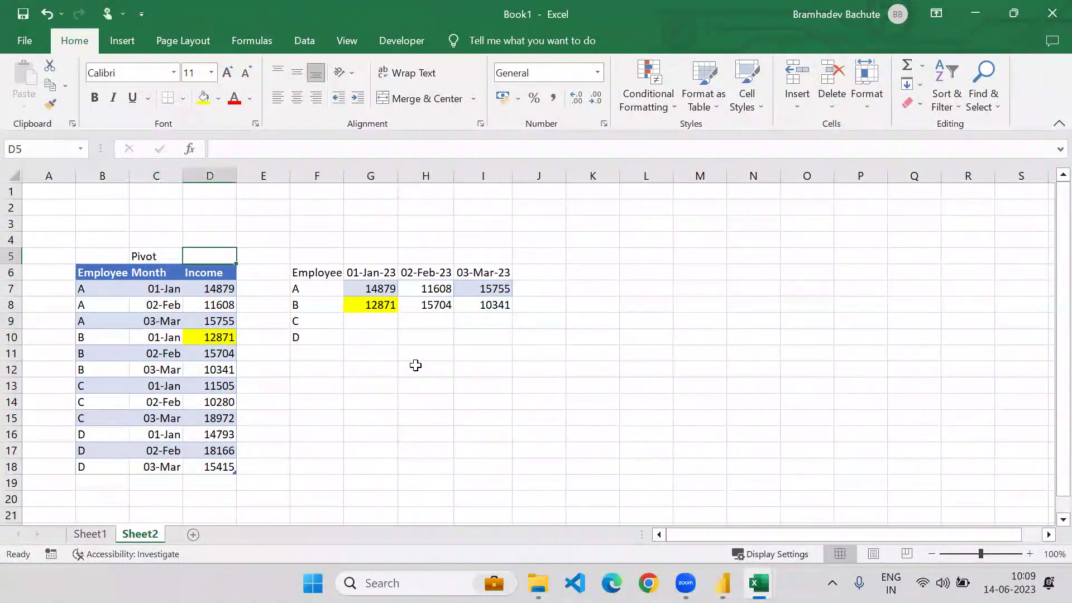
pyautogui.write('Value')
pyautogui.press('Return')
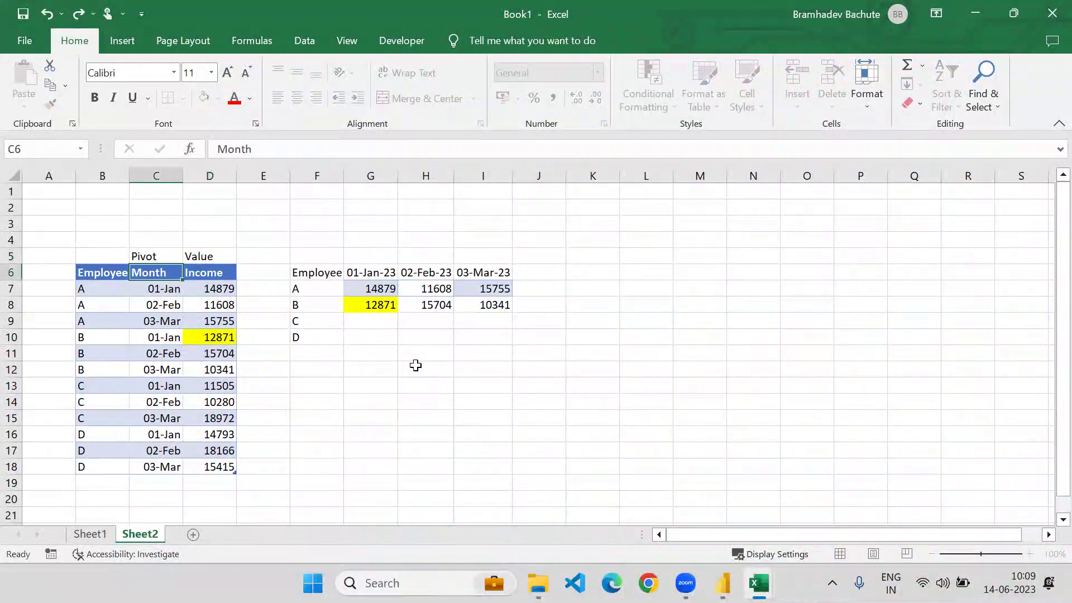
# Highlight the Pivot/Value labels, Month values, G6:I6 date headers and Income values D7:D18.
pyautogui.moveTo(168, 256); pyautogui.dragTo(211, 256)
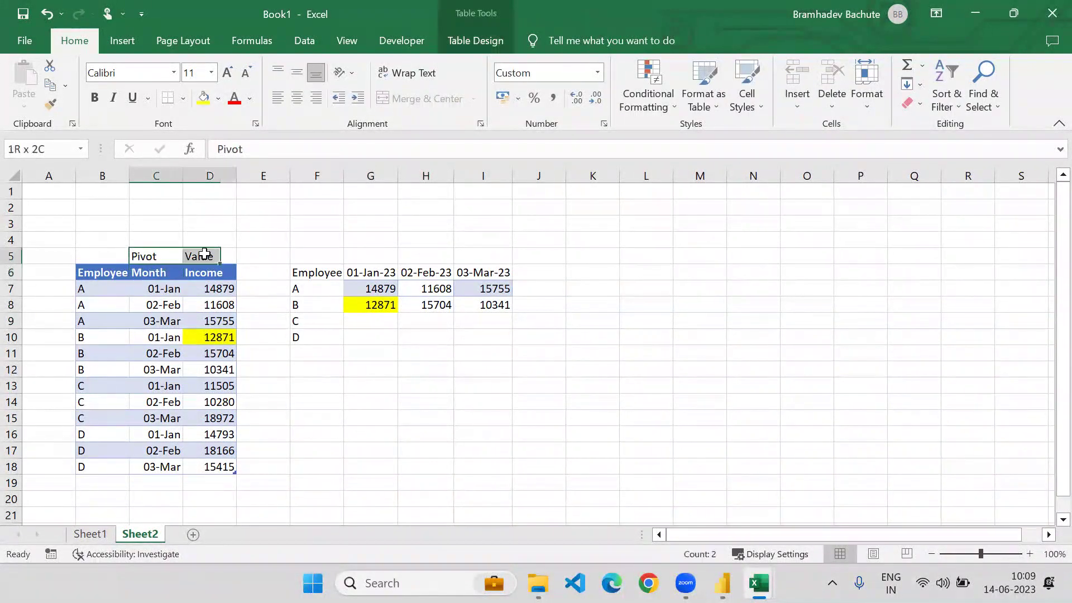
pyautogui.click(198, 272)
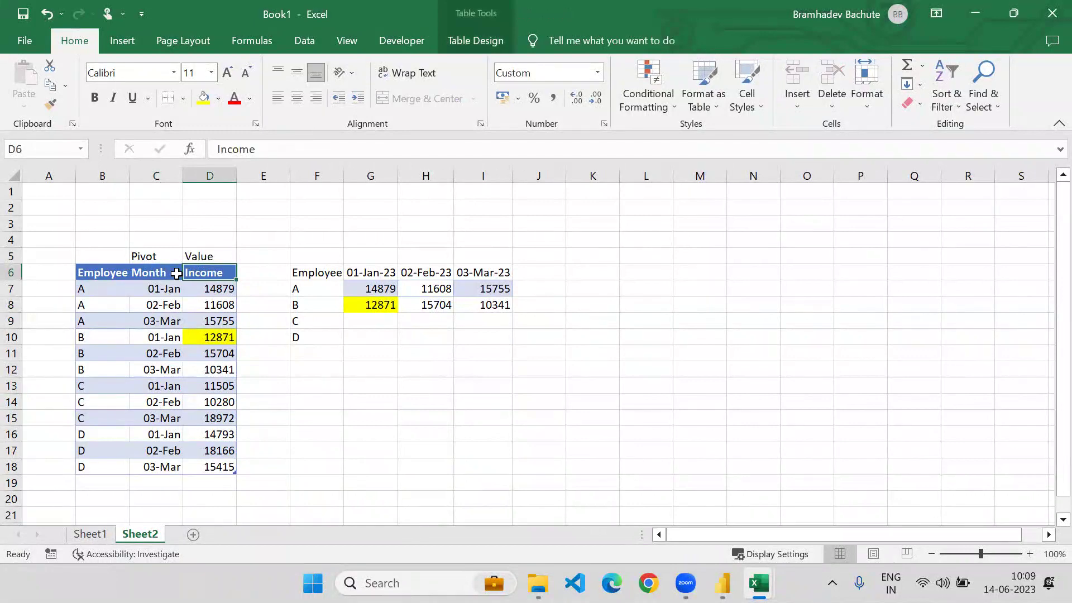
pyautogui.moveTo(161, 285); pyautogui.dragTo(162, 466)
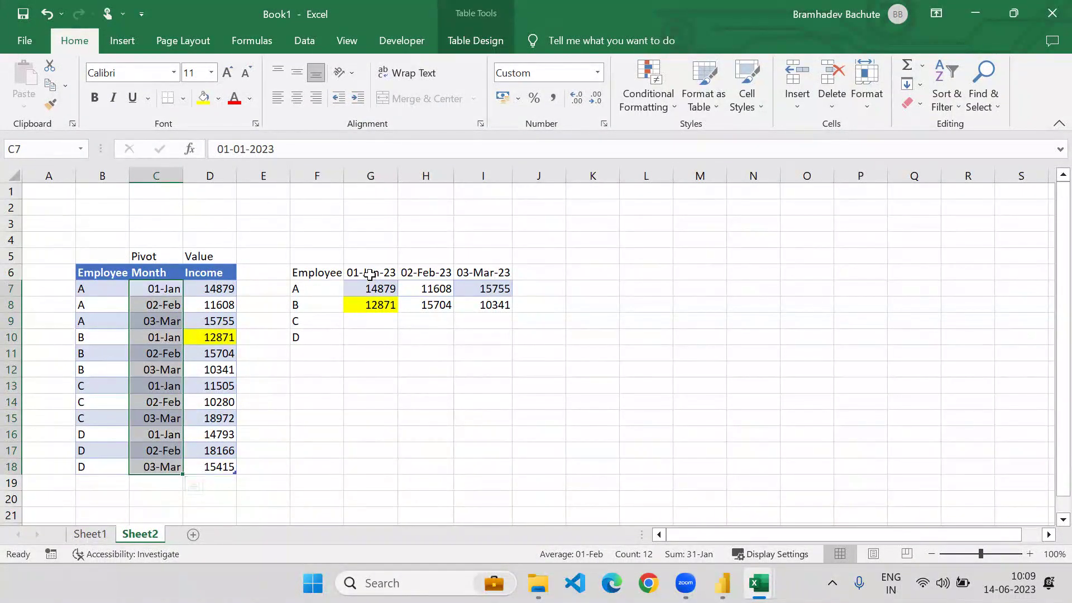
pyautogui.moveTo(369, 273); pyautogui.dragTo(492, 272)
pyautogui.moveTo(200, 289); pyautogui.dragTo(209, 465)
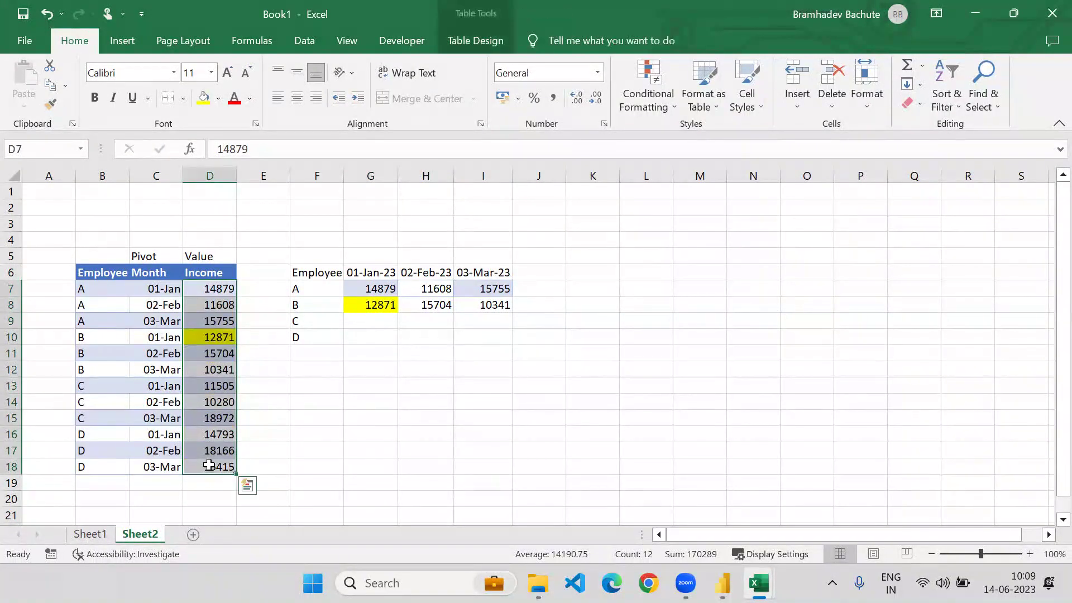
# In Power Query, pivot the Month column with Income as values and Don't Aggregate.
pyautogui.moveTo(722, 582)
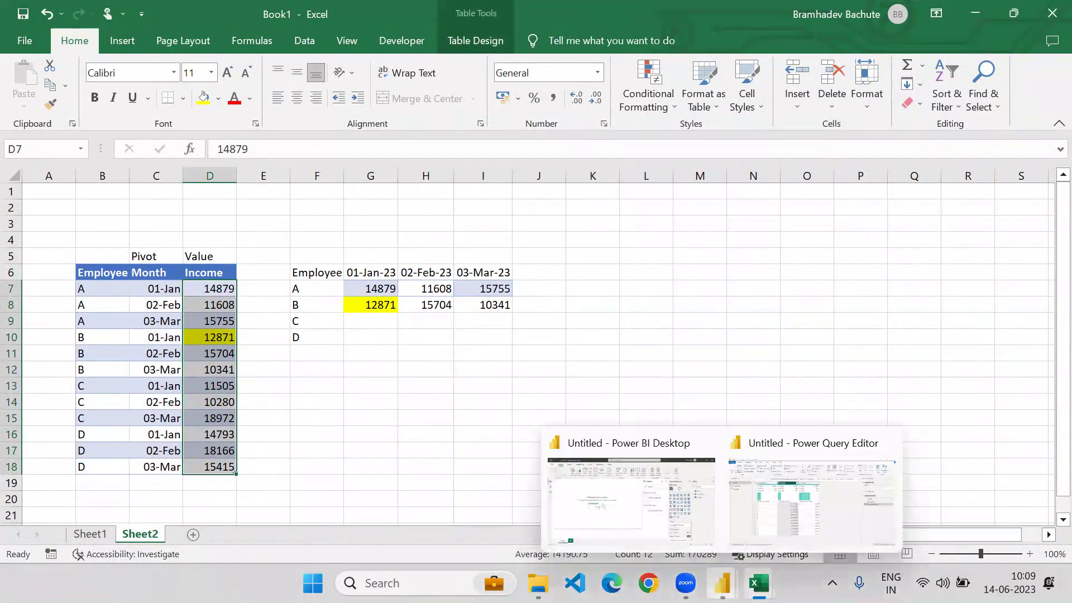
pyautogui.click(760, 522)
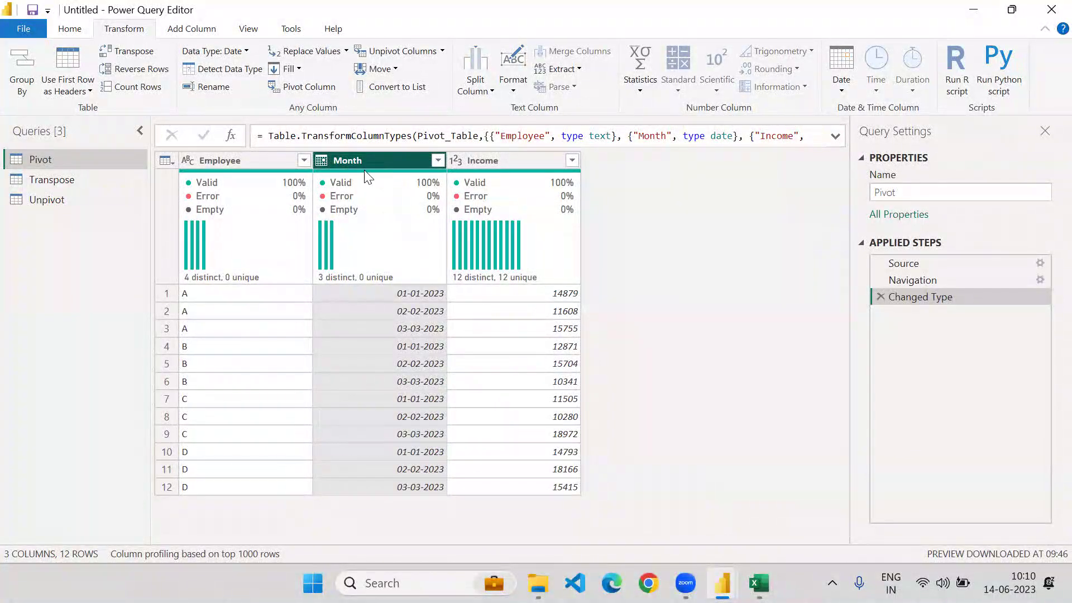
pyautogui.click(303, 86)
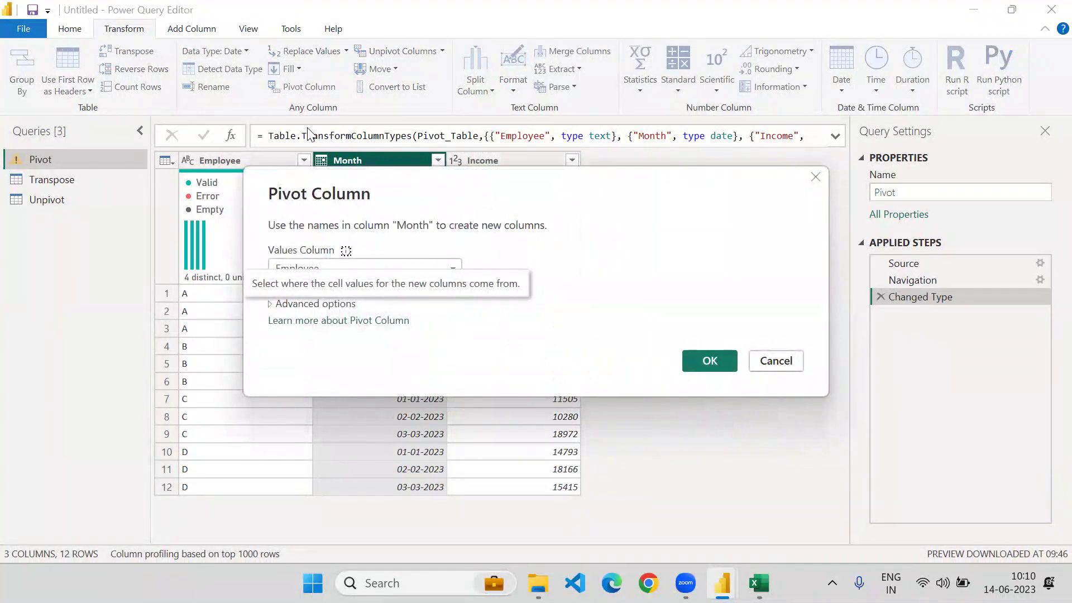
pyautogui.click(351, 268)
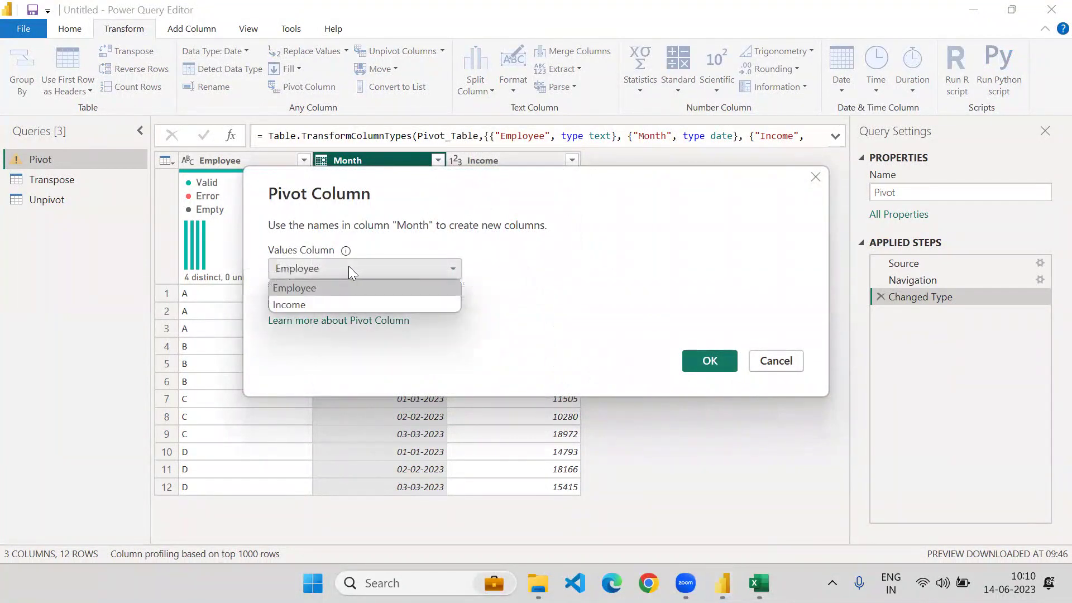
pyautogui.click(300, 305)
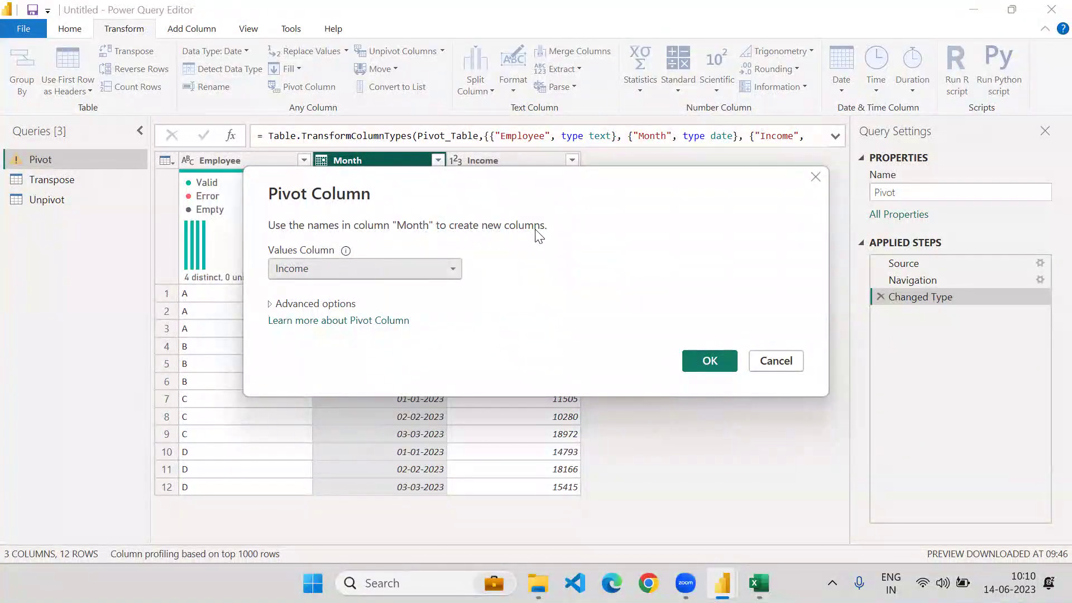
pyautogui.moveTo(527, 209); pyautogui.dragTo(444, 223)
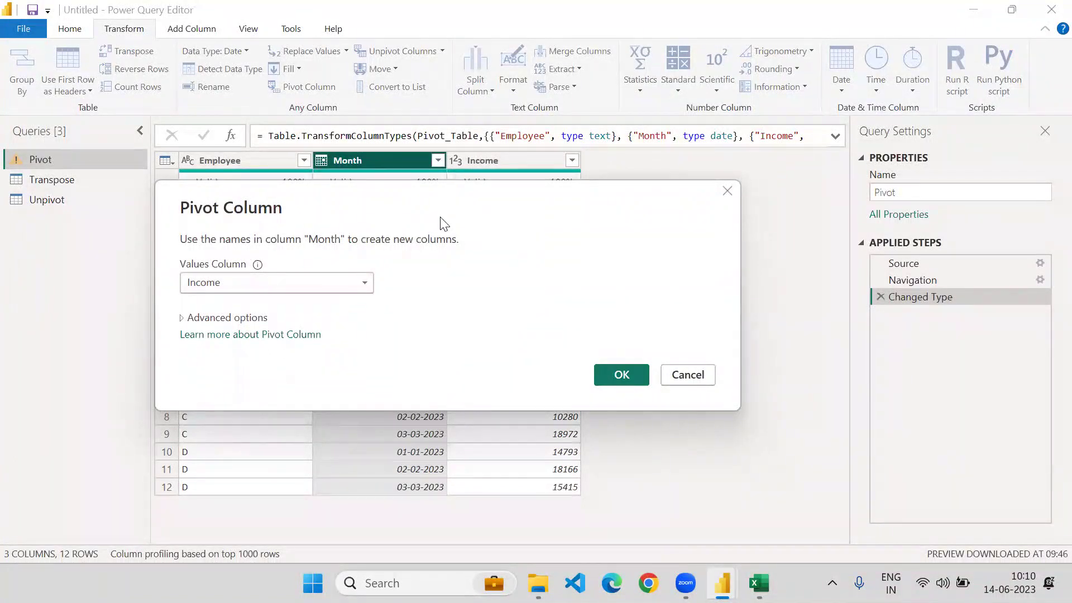
pyautogui.click(183, 321)
pyautogui.click(221, 350)
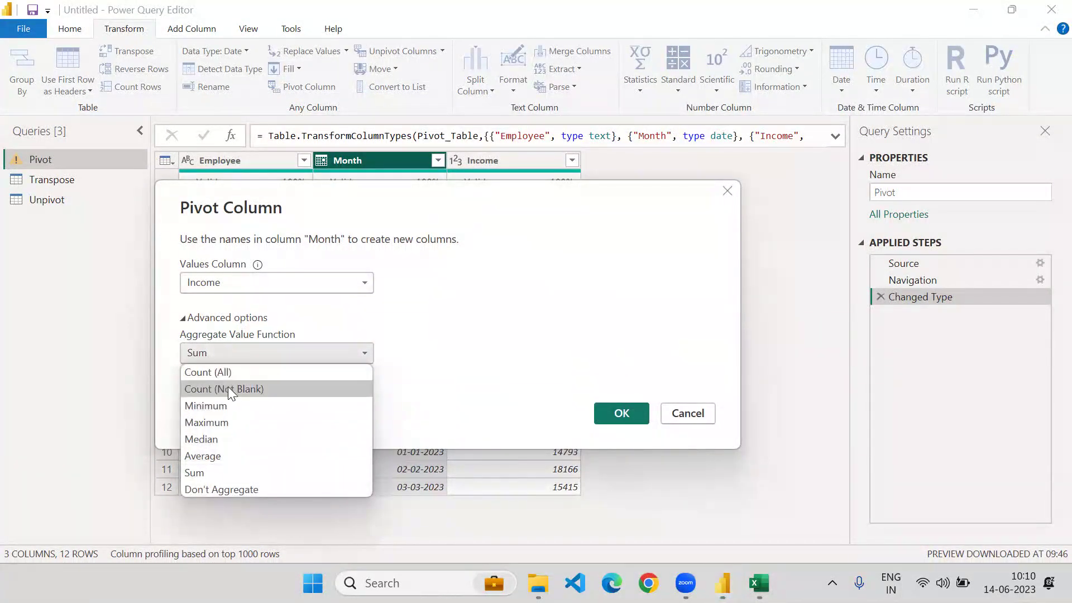
pyautogui.click(217, 487)
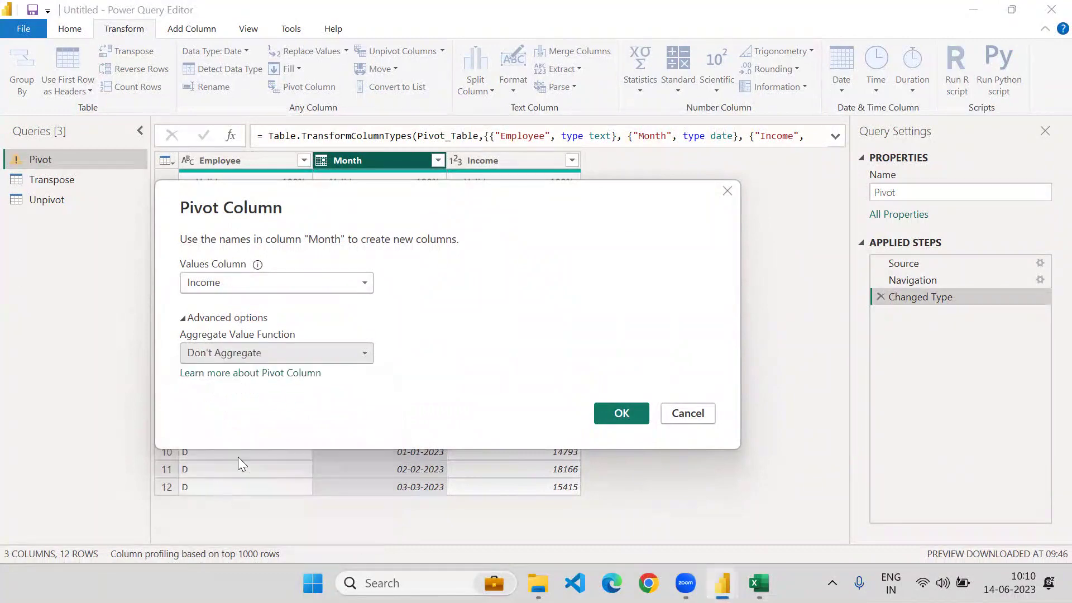
pyautogui.click(621, 413)
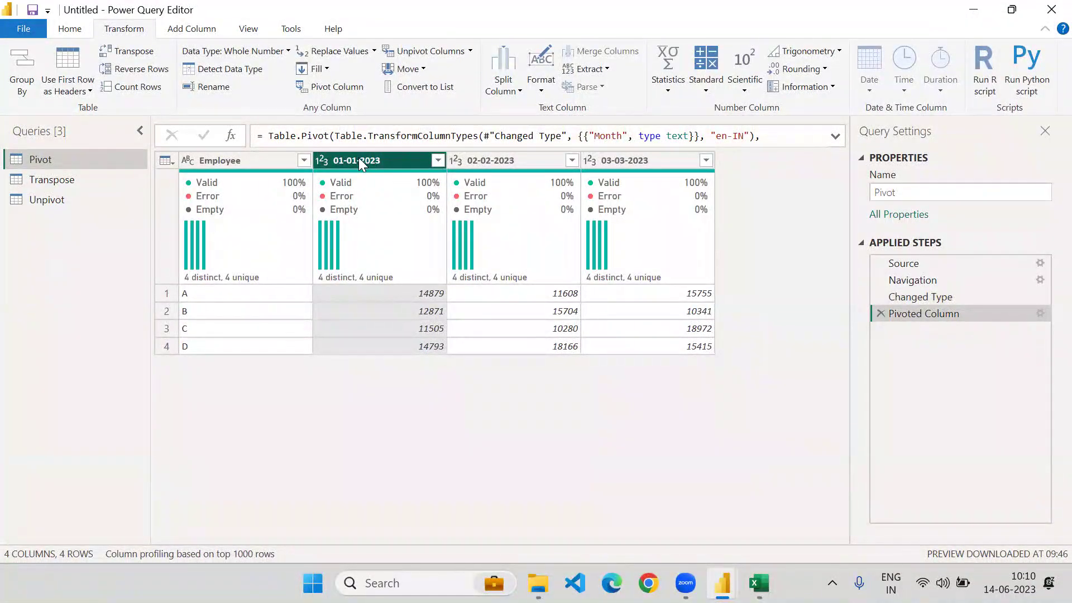
# Compare the data before the pivot step with the pivoted result.
pyautogui.click(229, 161)
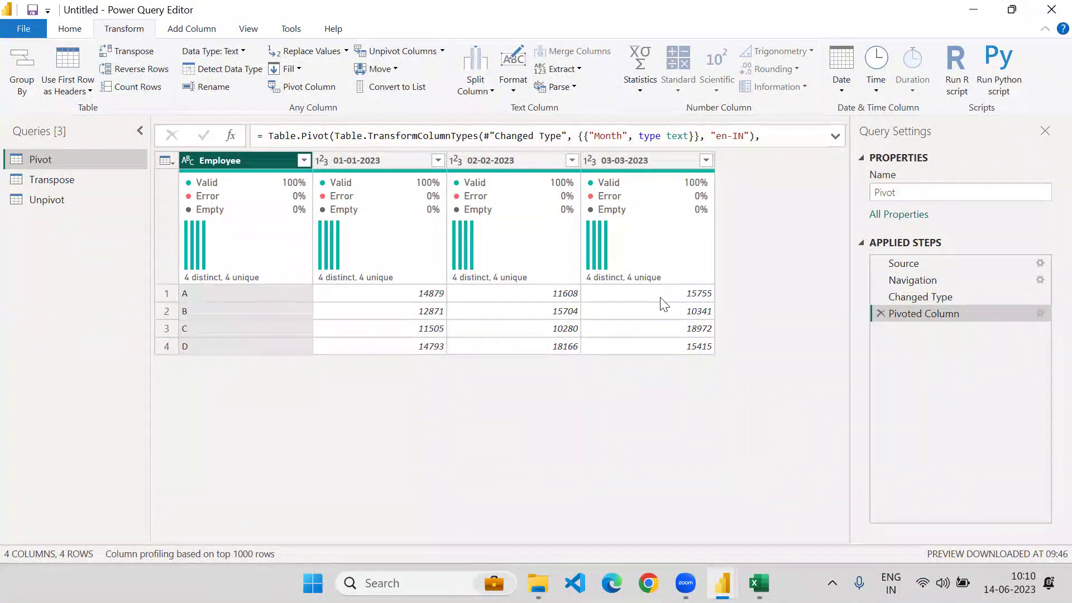
pyautogui.click(901, 296)
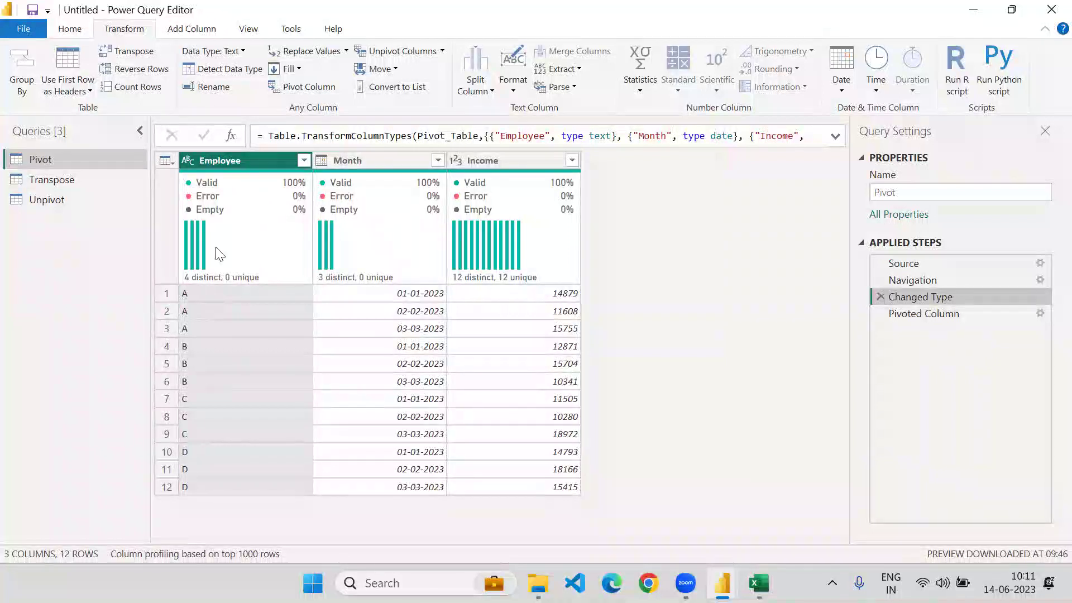
pyautogui.click(358, 160)
pyautogui.click(260, 160)
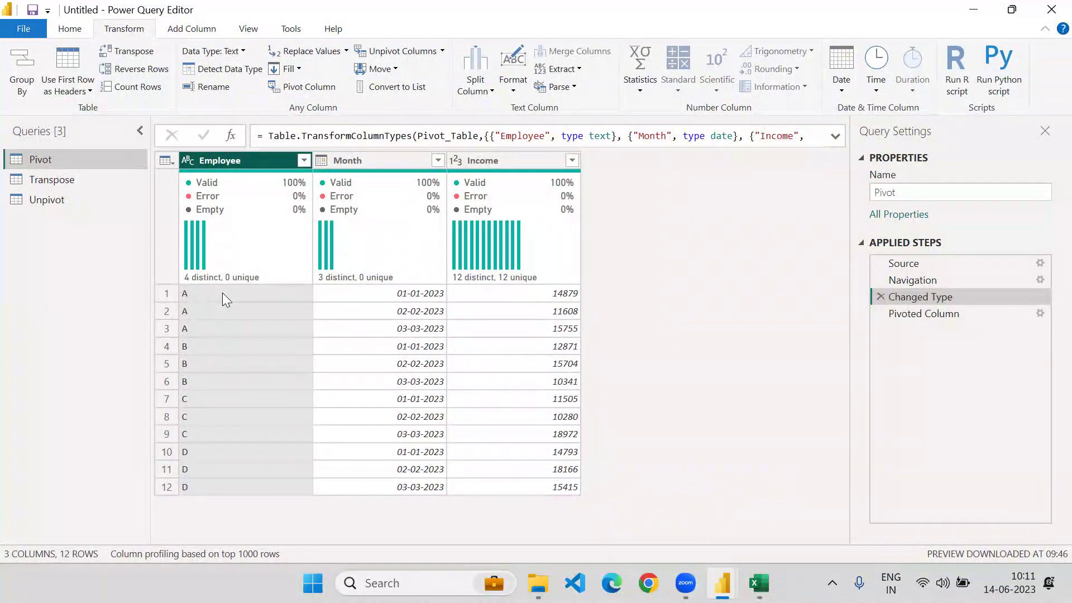
pyautogui.moveTo(757, 569)
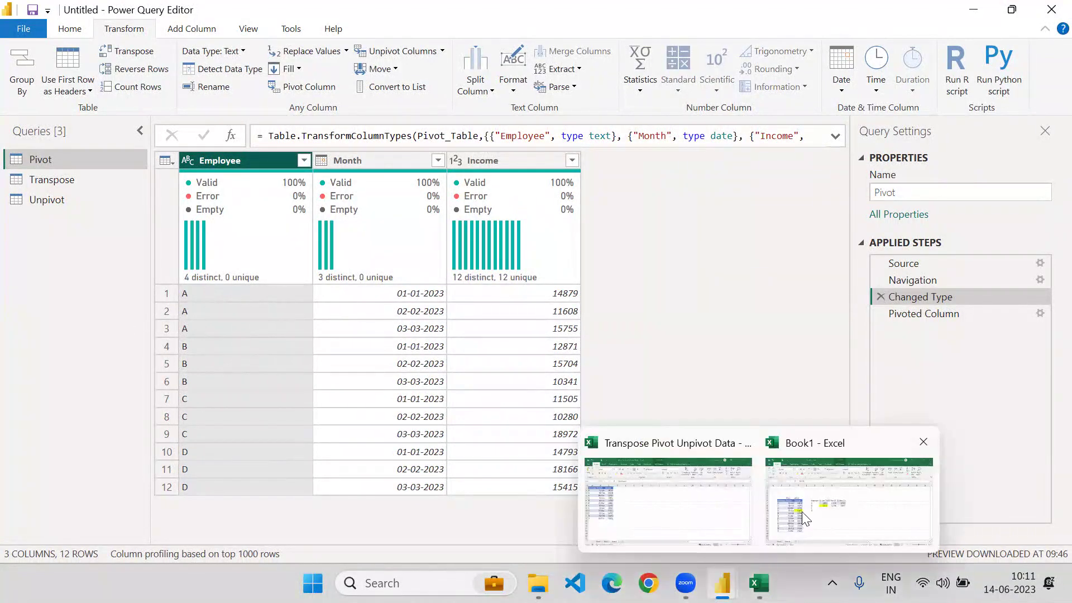
pyautogui.click(916, 315)
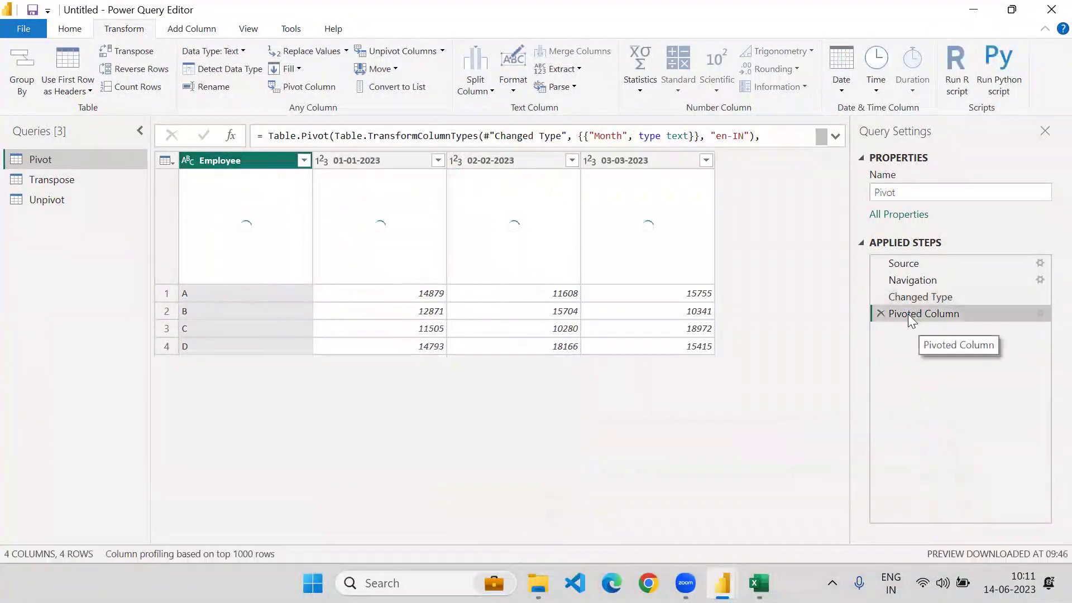
# Inspect employees A–D's monthly incomes, then bring the Book1 workbook forward.
pyautogui.click(171, 294)
pyautogui.click(167, 311)
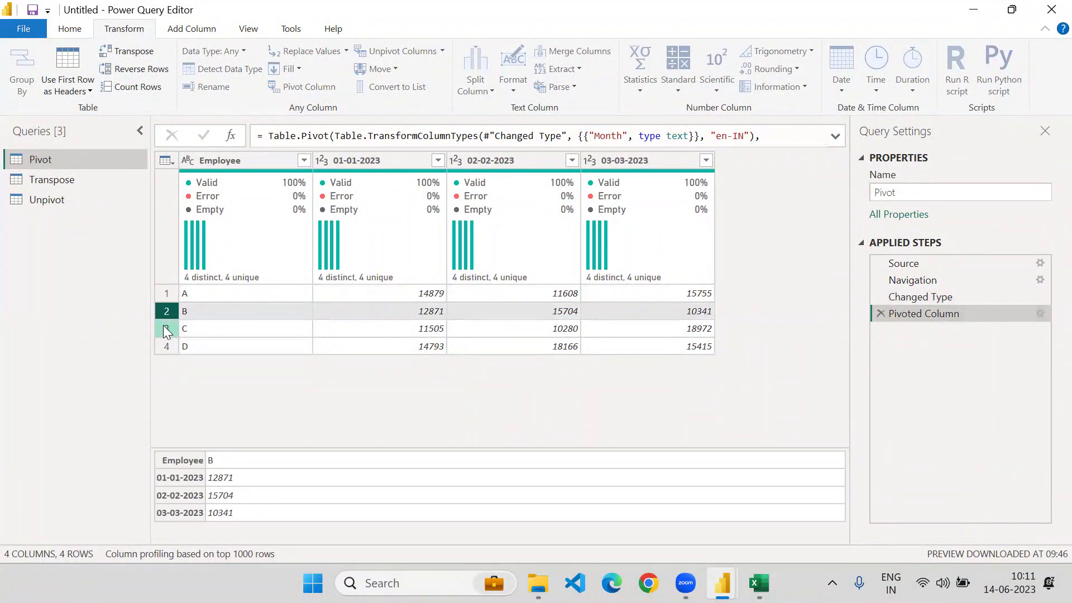
pyautogui.click(164, 327)
pyautogui.click(168, 345)
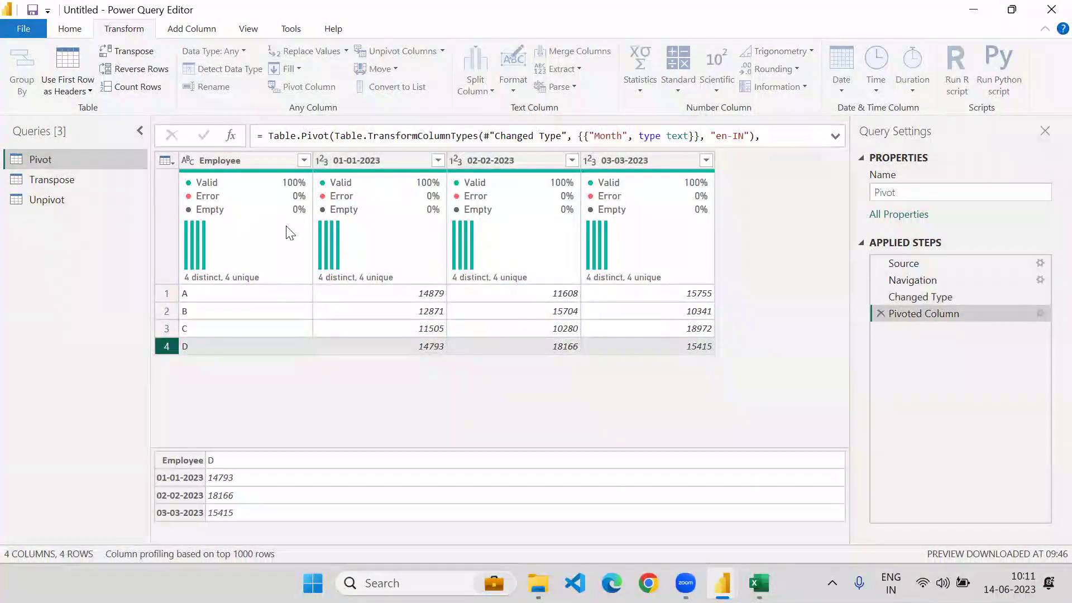
pyautogui.moveTo(759, 583)
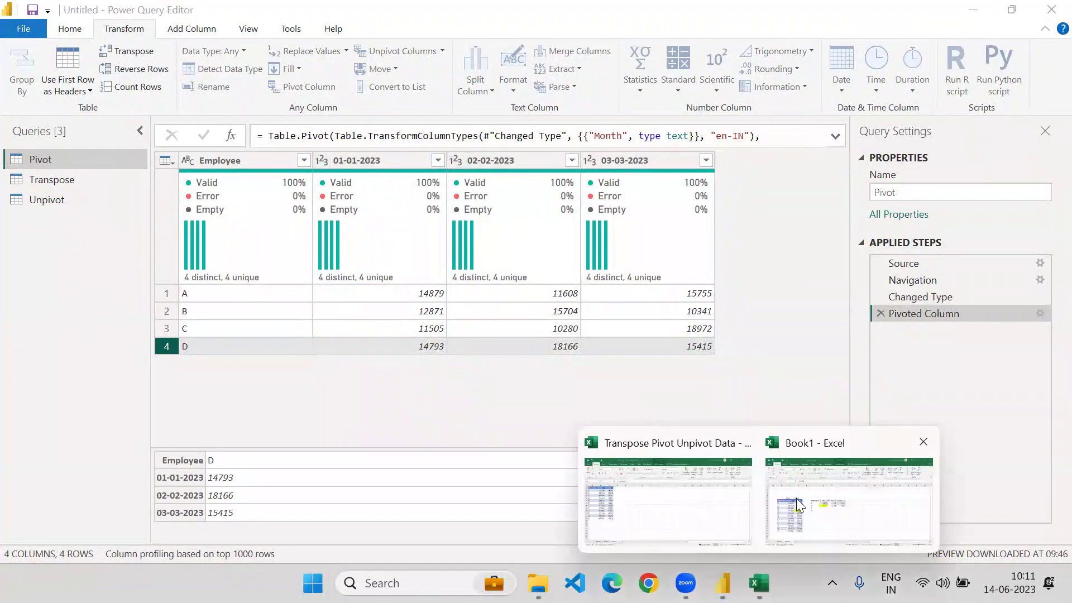
pyautogui.click(838, 497)
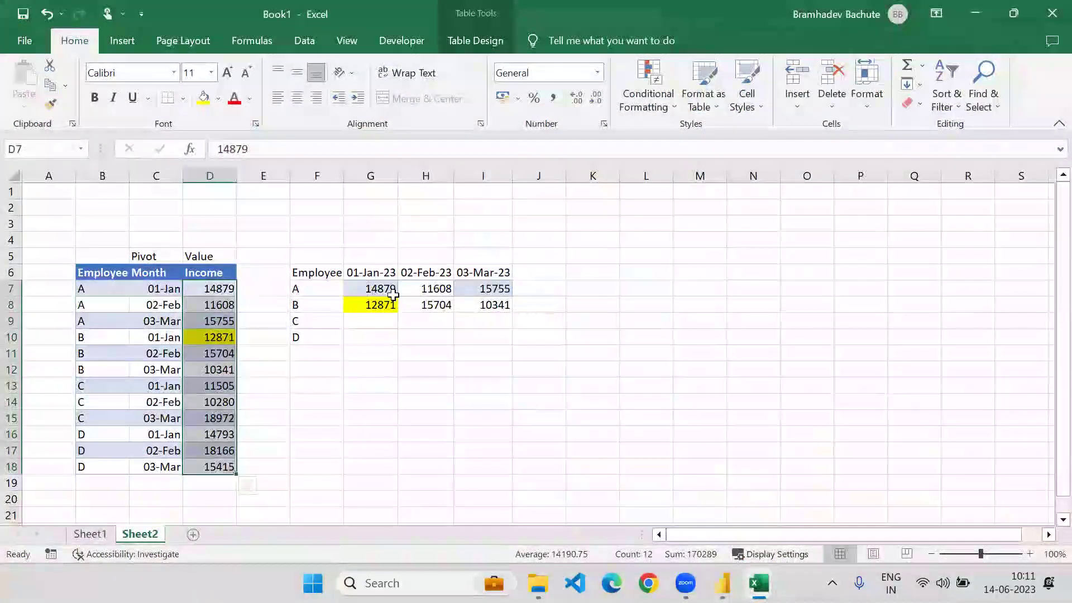
# Add Sheet3 to Book1 and paste Sheet2's employee-by-month grid at A1.
pyautogui.click(193, 535)
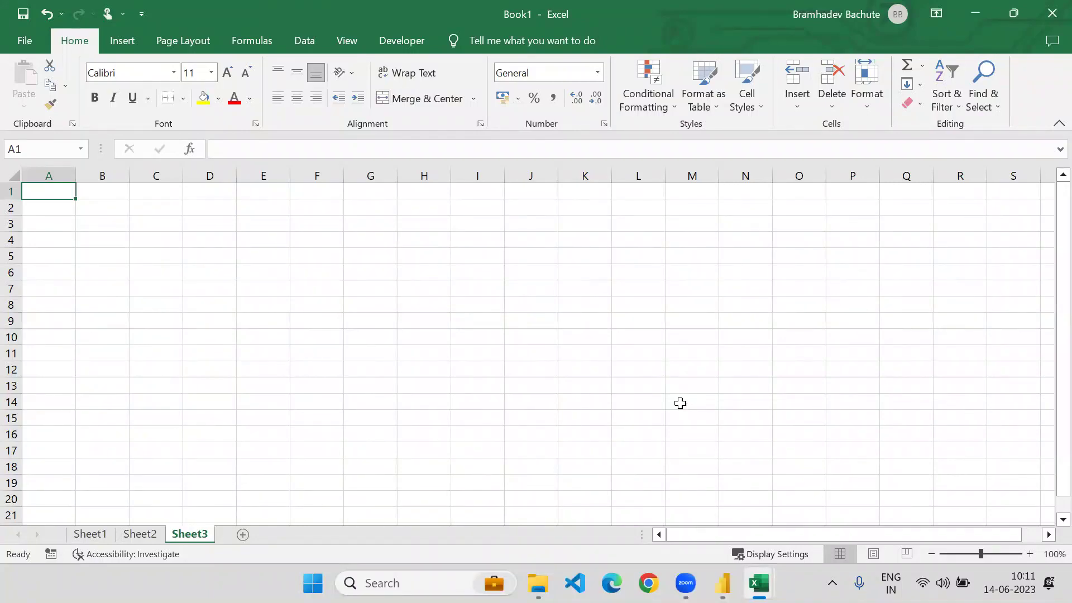
pyautogui.hotkey('alt', 'Tab')
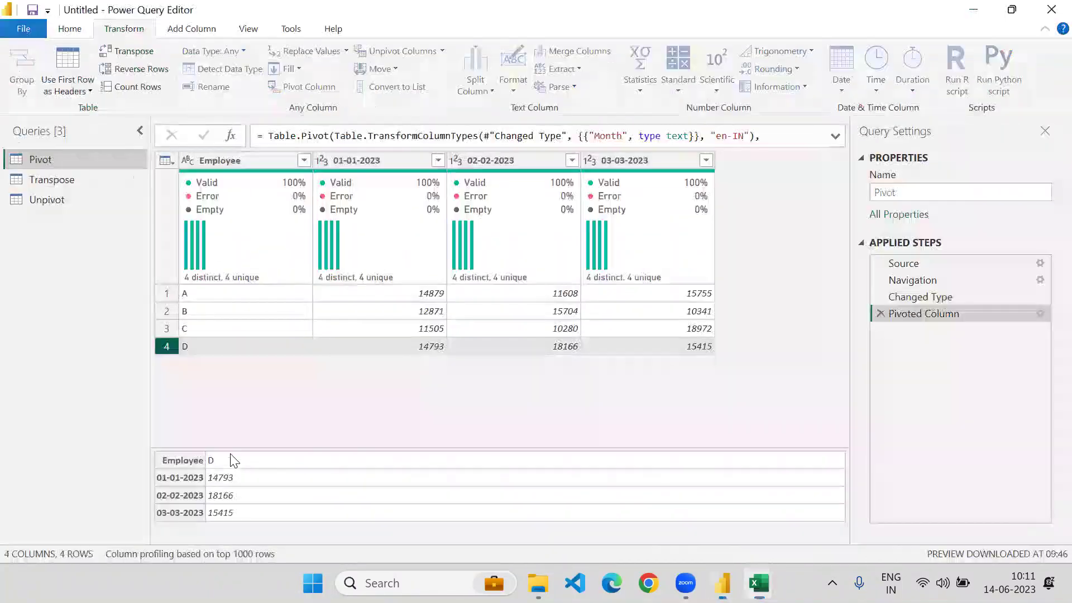
pyautogui.hotkey('alt', 'Tab')
pyautogui.press('Tab')
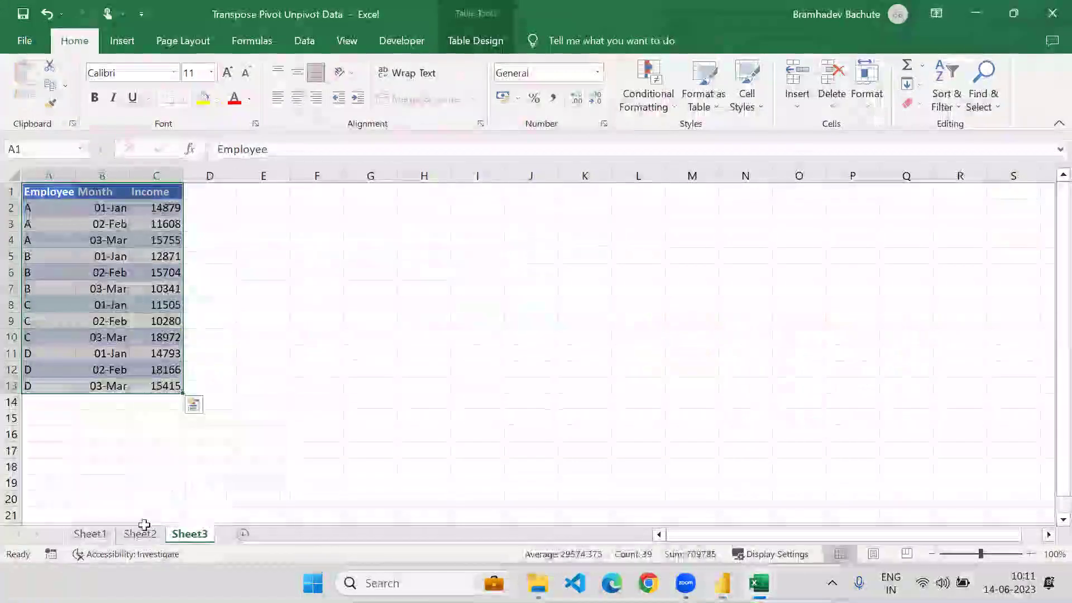
pyautogui.click(139, 534)
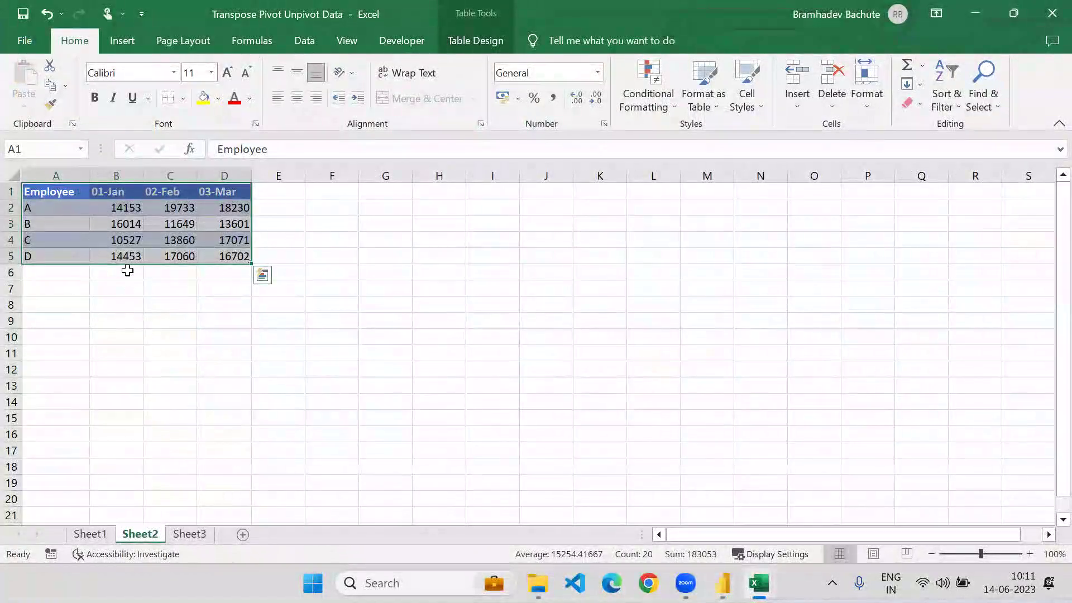
pyautogui.hotkey('ctrl', 'c')
pyautogui.moveTo(758, 583)
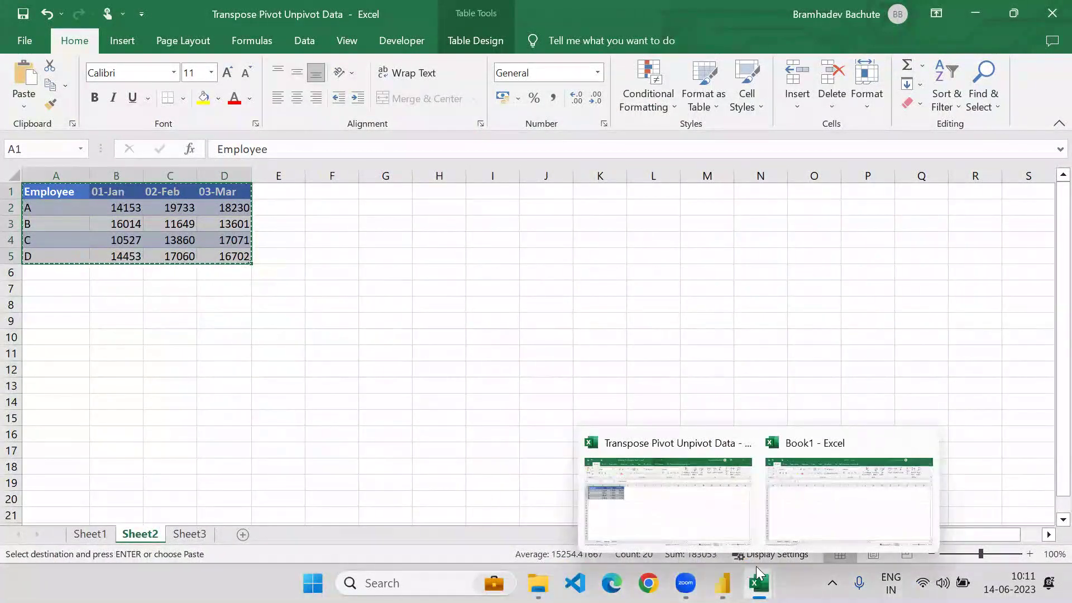
pyautogui.click(798, 510)
pyautogui.hotkey('ctrl', 'v')
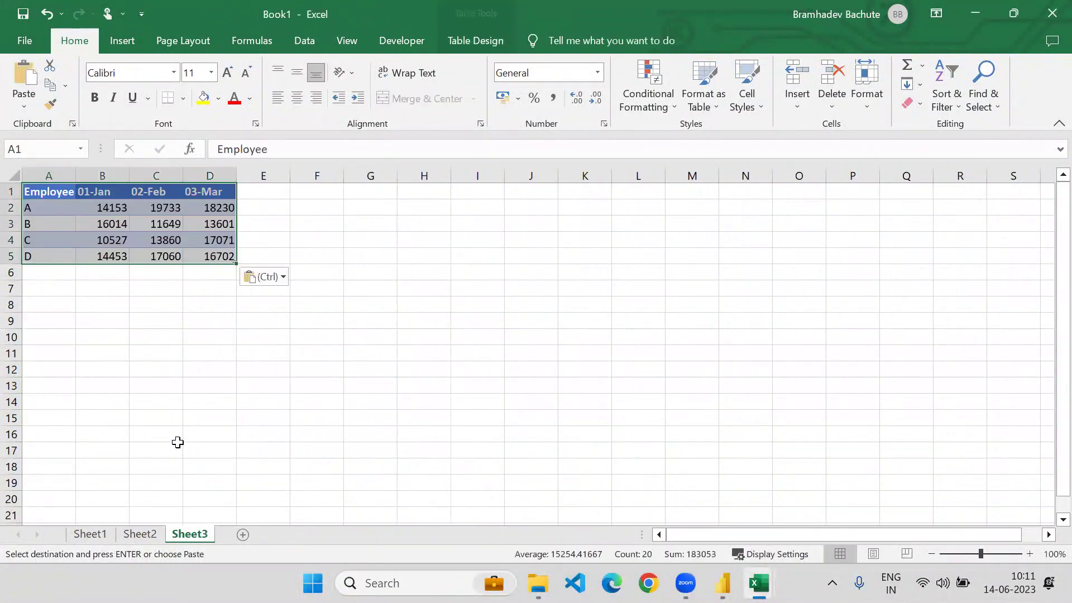
pyautogui.click(153, 335)
# Fill G6:G17 with employee names A–D repeated three times.
pyautogui.moveTo(72, 193); pyautogui.dragTo(218, 256)
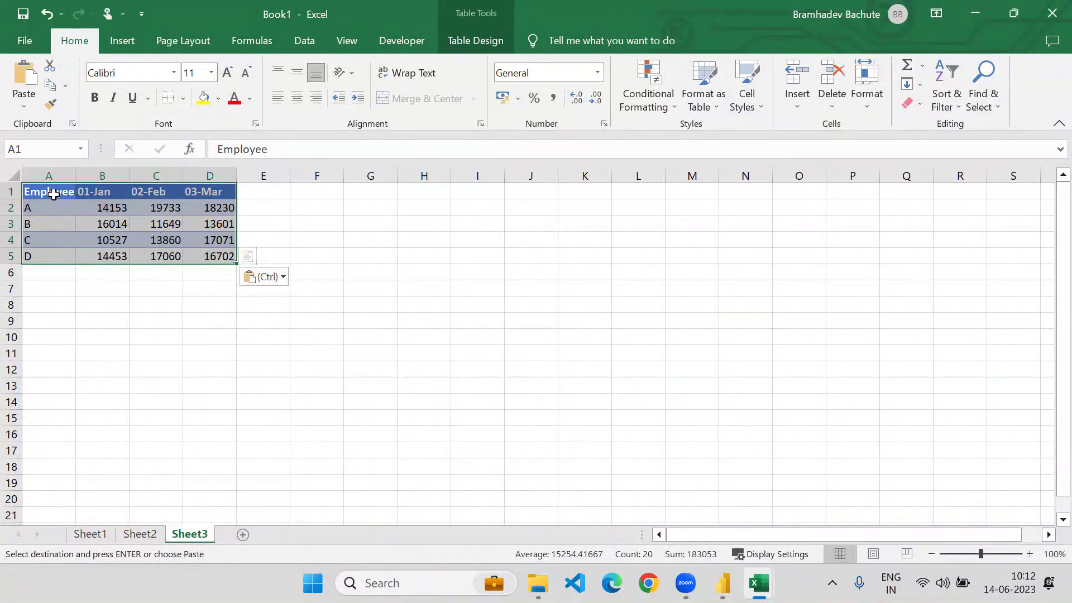
pyautogui.moveTo(54, 193); pyautogui.dragTo(223, 274)
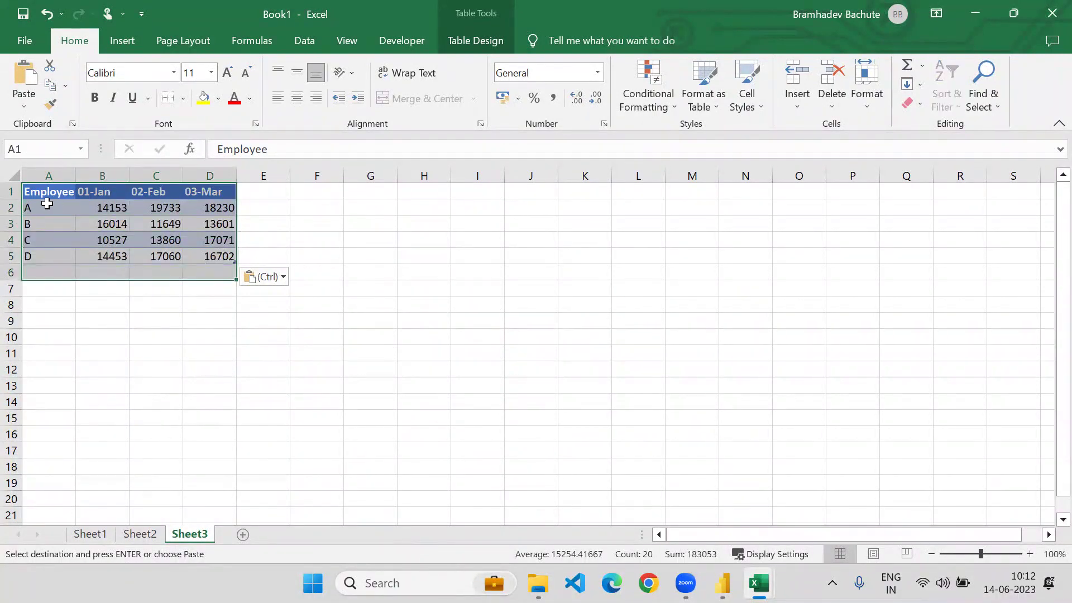
pyautogui.moveTo(47, 204); pyautogui.dragTo(49, 256)
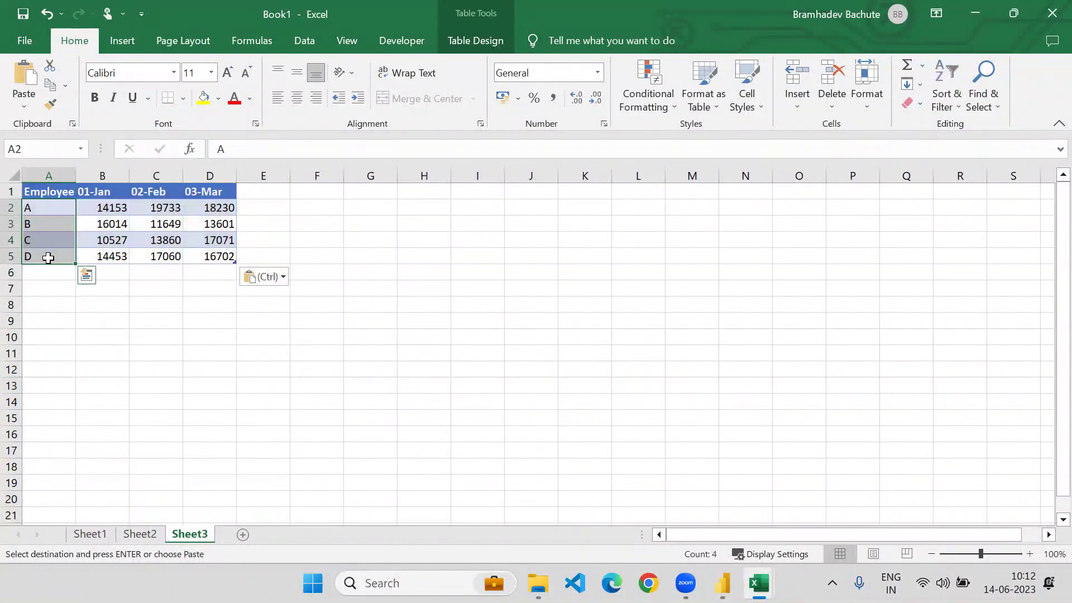
pyautogui.hotkey('ctrl', 'c')
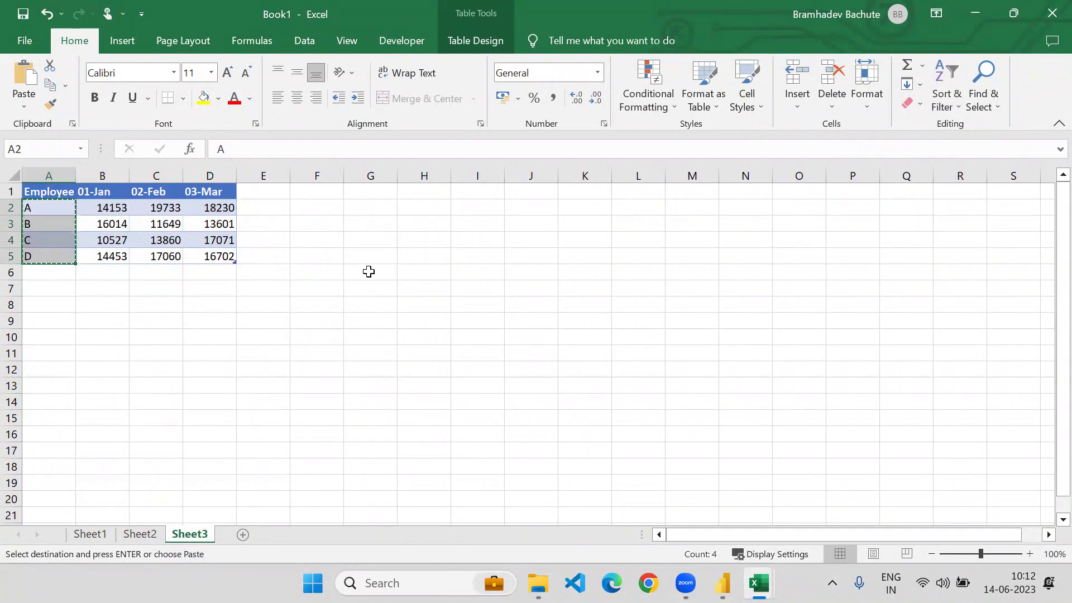
pyautogui.click(369, 273)
pyautogui.hotkey('ctrl', 'v')
pyautogui.click(372, 338)
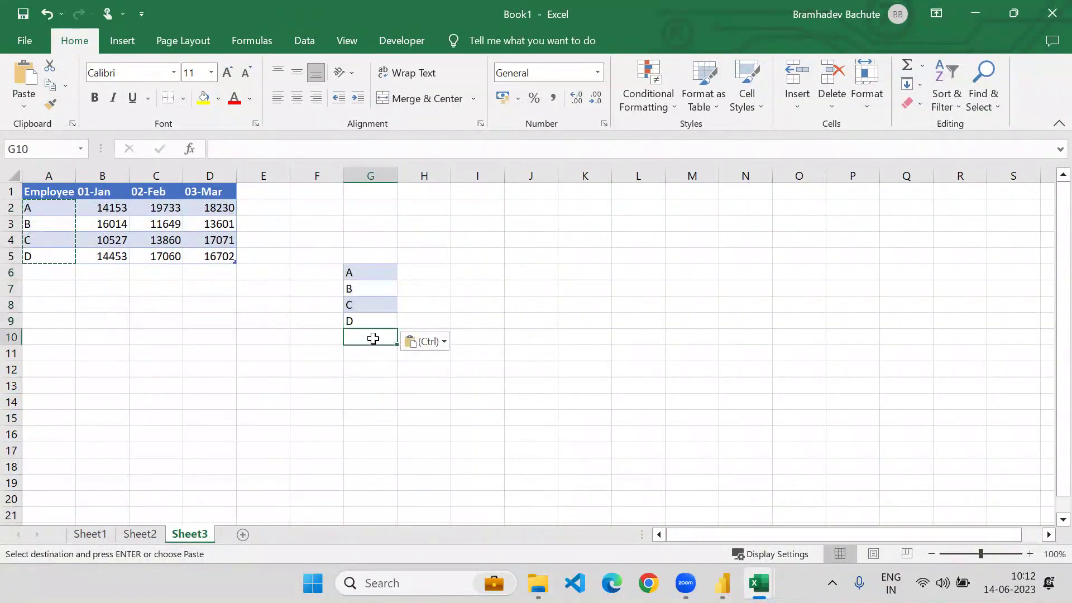
pyautogui.hotkey('ctrl', 'v')
pyautogui.press('ctrl')
pyautogui.press('ctrl')
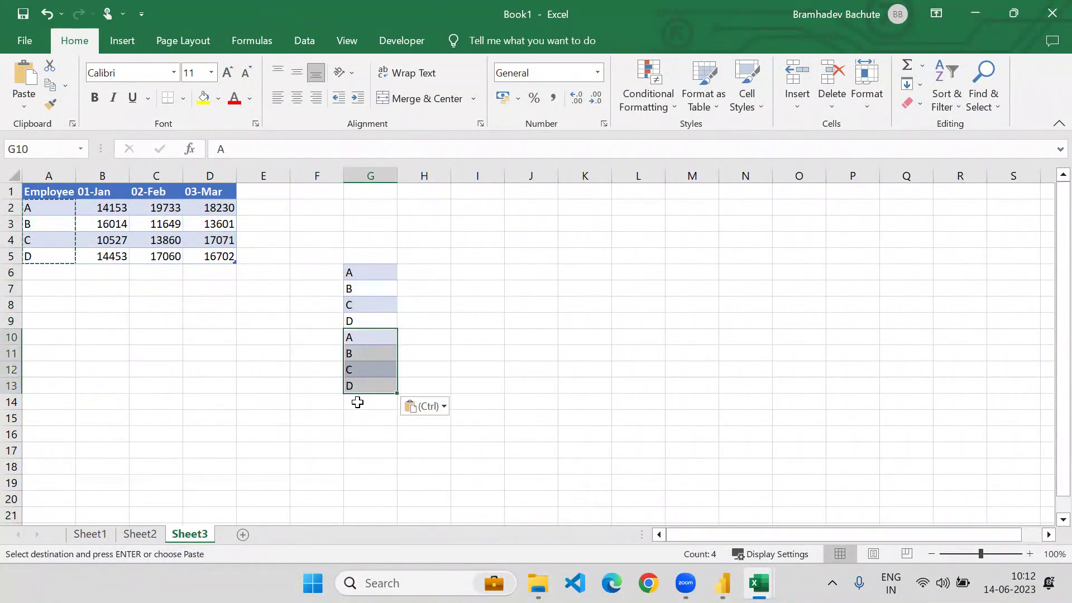
pyautogui.hotkey('ctrl', 'v')
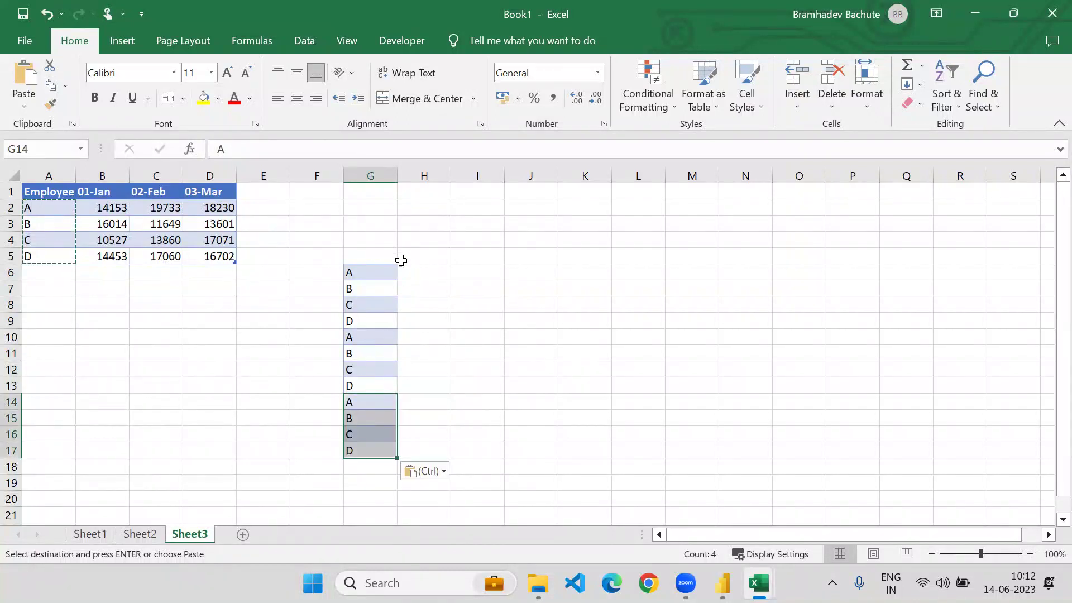
# Fill H6:H9 with the 01-Jan month header.
pyautogui.click(116, 191)
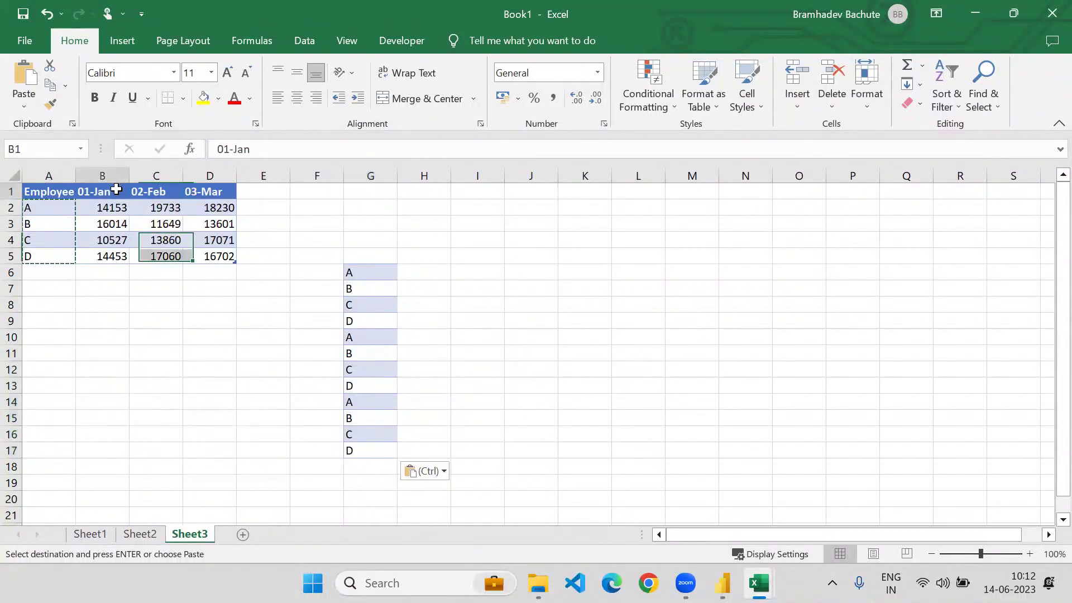
pyautogui.hotkey('ctrl', 'c')
pyautogui.click(438, 270)
pyautogui.hotkey('ctrl', 'v')
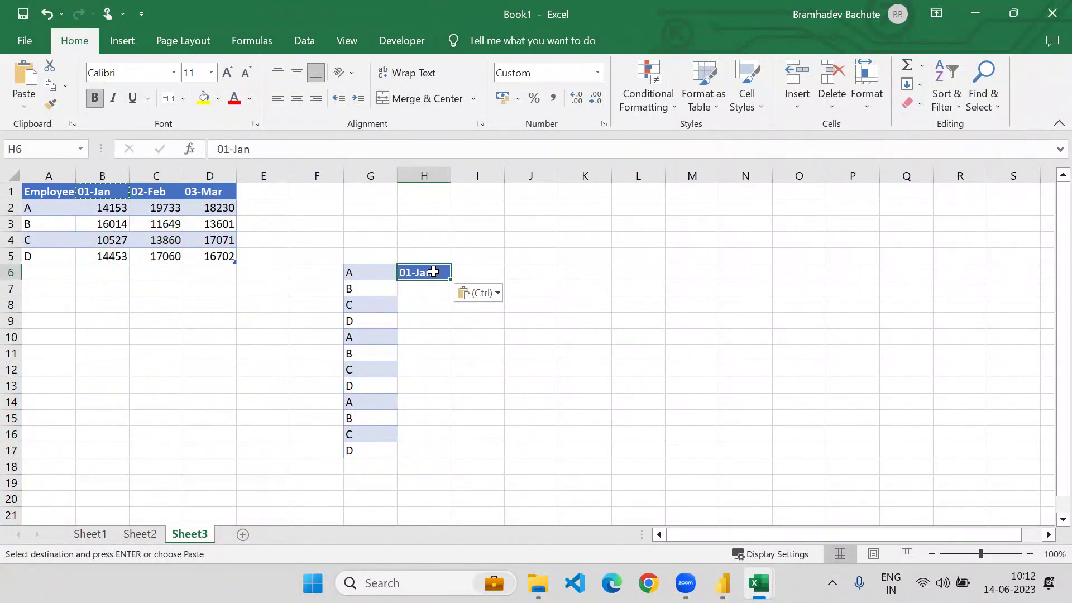
pyautogui.hotkey('ctrl', 'c')
pyautogui.moveTo(428, 295); pyautogui.dragTo(424, 324)
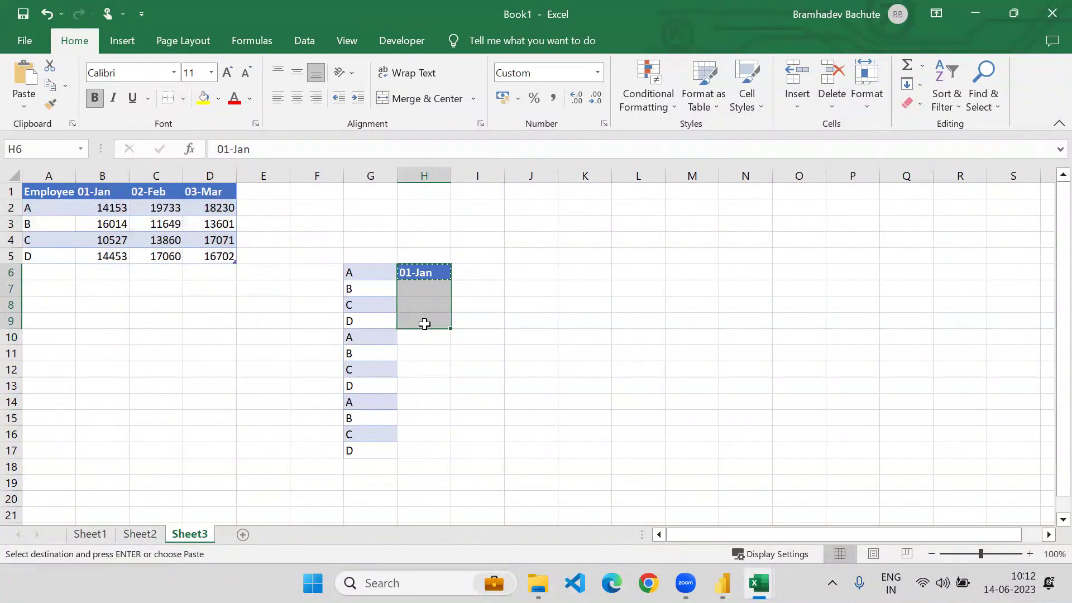
pyautogui.hotkey('ctrl', 'v')
# Fill H10:H13 with 02-Feb and H14:H17 with 03-Mar.
pyautogui.click(149, 190)
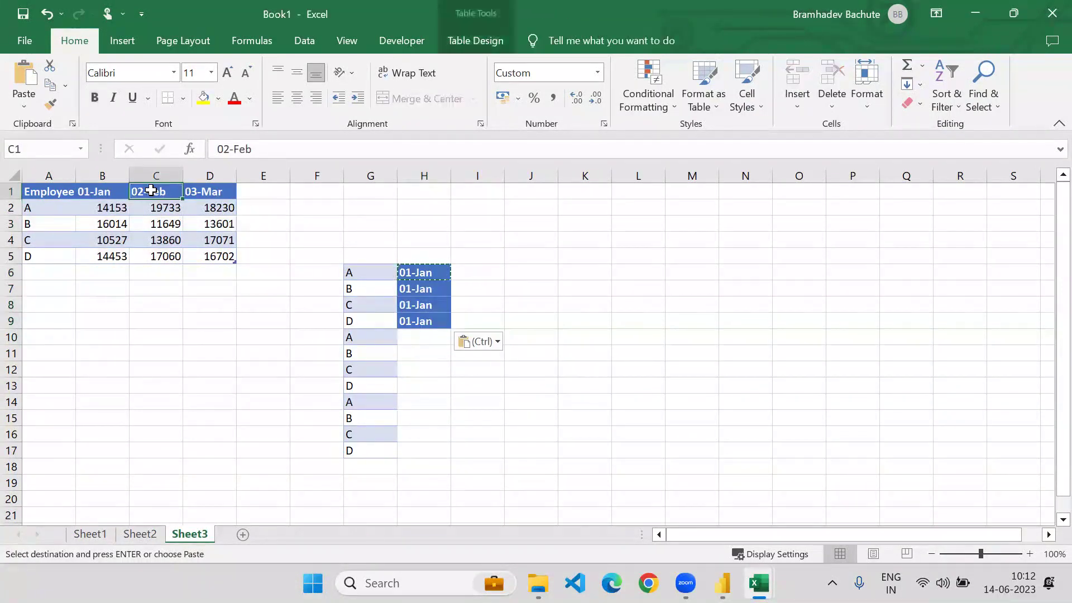
pyautogui.hotkey('ctrl', 'c')
pyautogui.moveTo(419, 337); pyautogui.dragTo(414, 384)
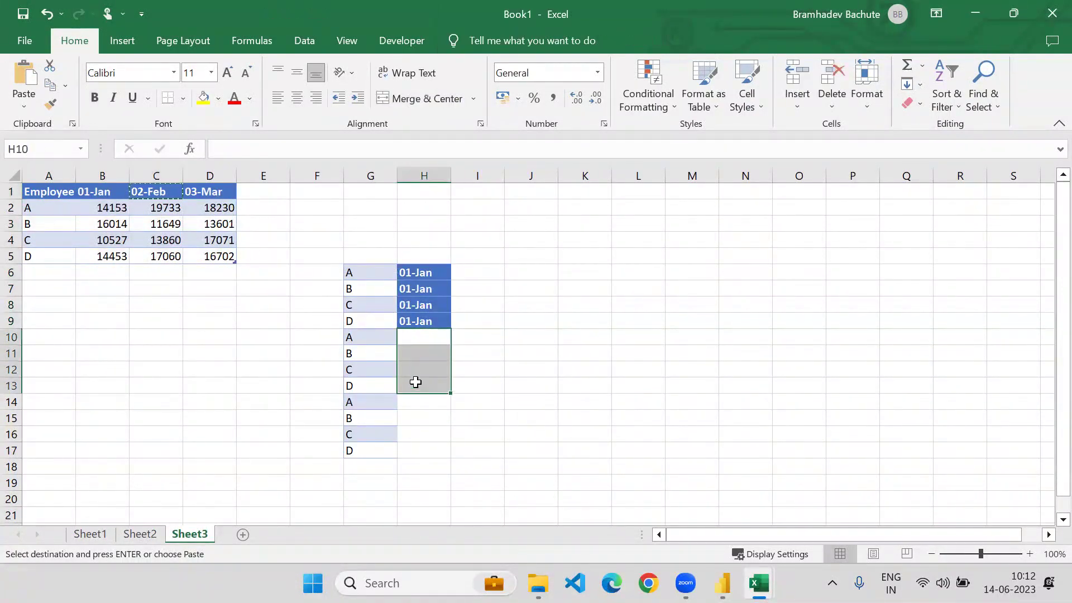
pyautogui.hotkey('ctrl', 'v')
pyautogui.click(210, 192)
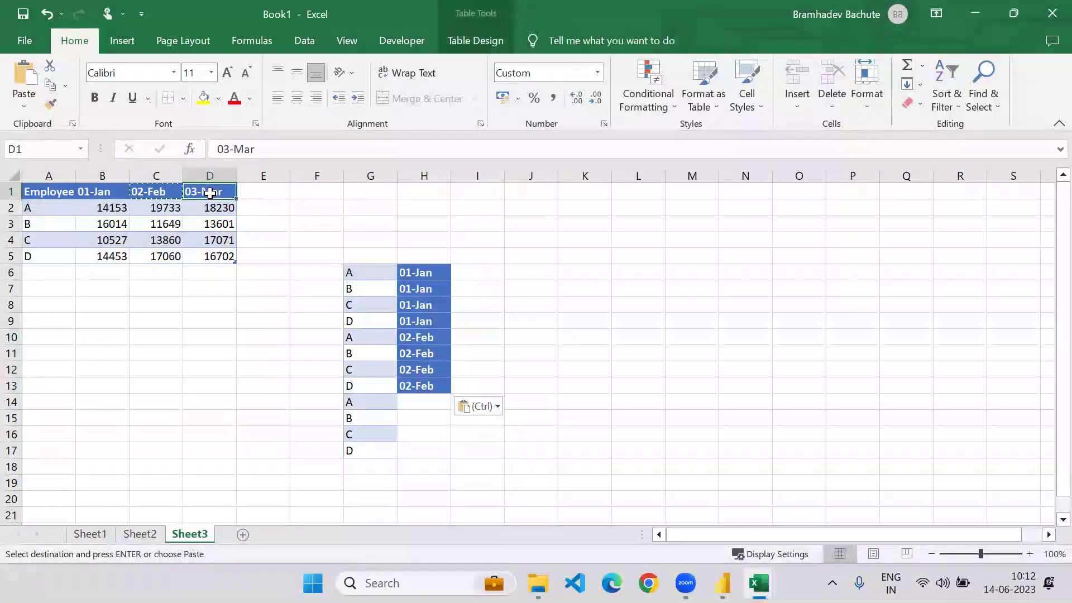
pyautogui.hotkey('ctrl', 'c')
pyautogui.moveTo(422, 431); pyautogui.dragTo(418, 447)
pyautogui.hotkey('ctrl', 'v')
pyautogui.click(472, 336)
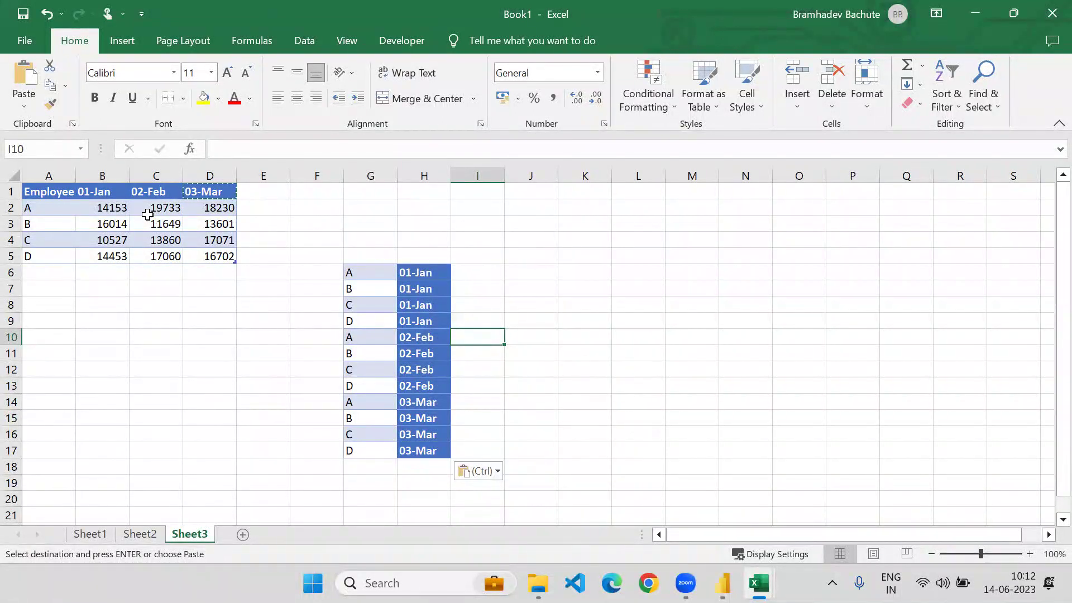
# Copy A's 01-Jan income 14153 into I6.
pyautogui.press('Escape')
pyautogui.click(367, 273)
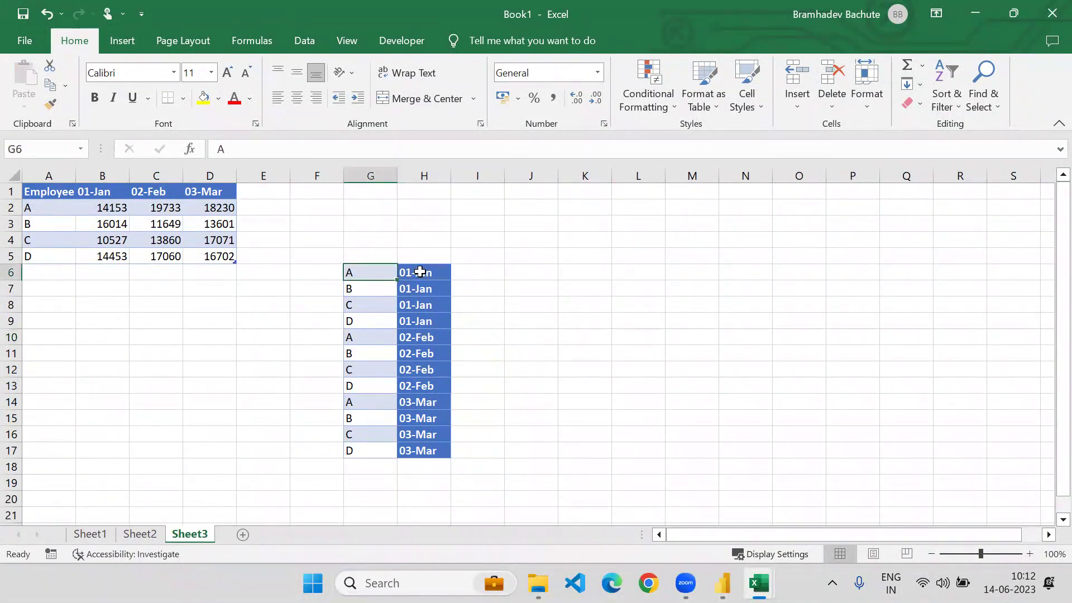
pyautogui.moveTo(420, 272); pyautogui.dragTo(411, 266)
pyautogui.click(114, 207)
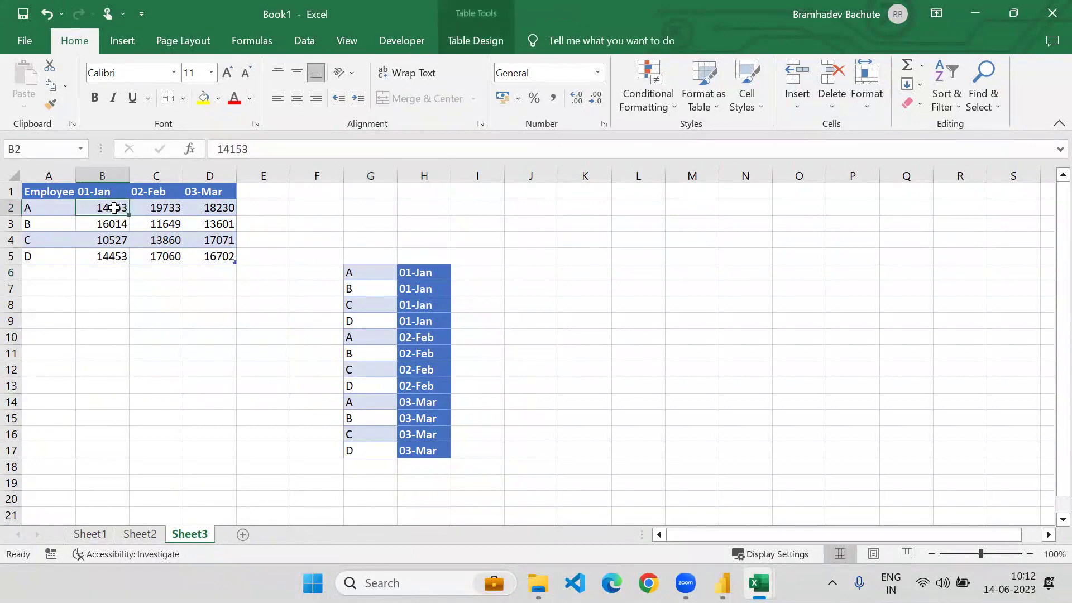
pyautogui.hotkey('ctrl', 'c')
pyautogui.click(484, 271)
pyautogui.hotkey('ctrl', 'v')
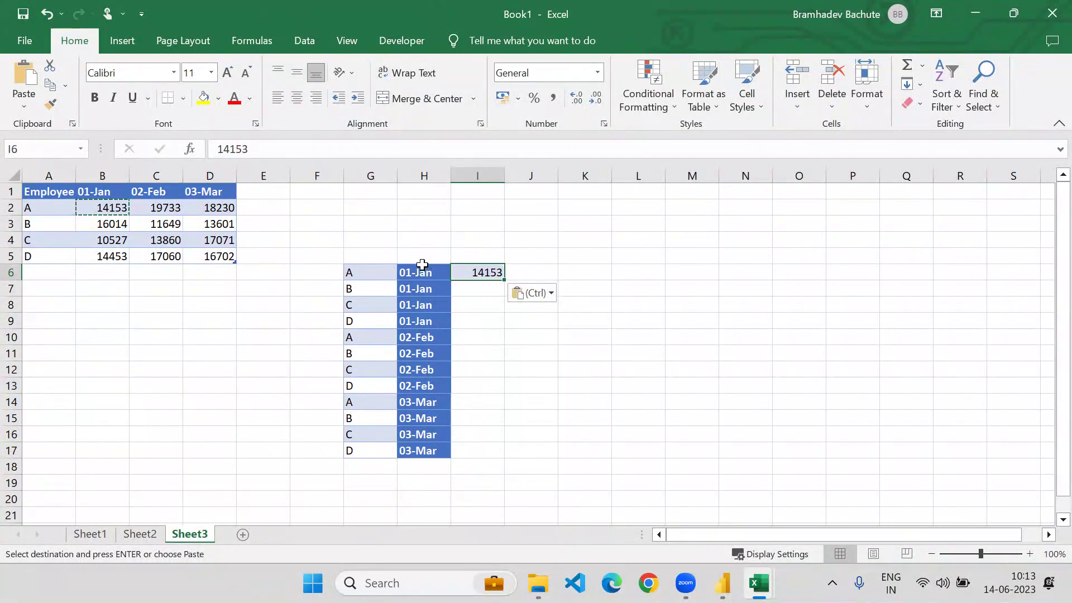
# Enter the headers Employee, Month and Income across G5:I5.
pyautogui.click(374, 255)
pyautogui.write('Empl')
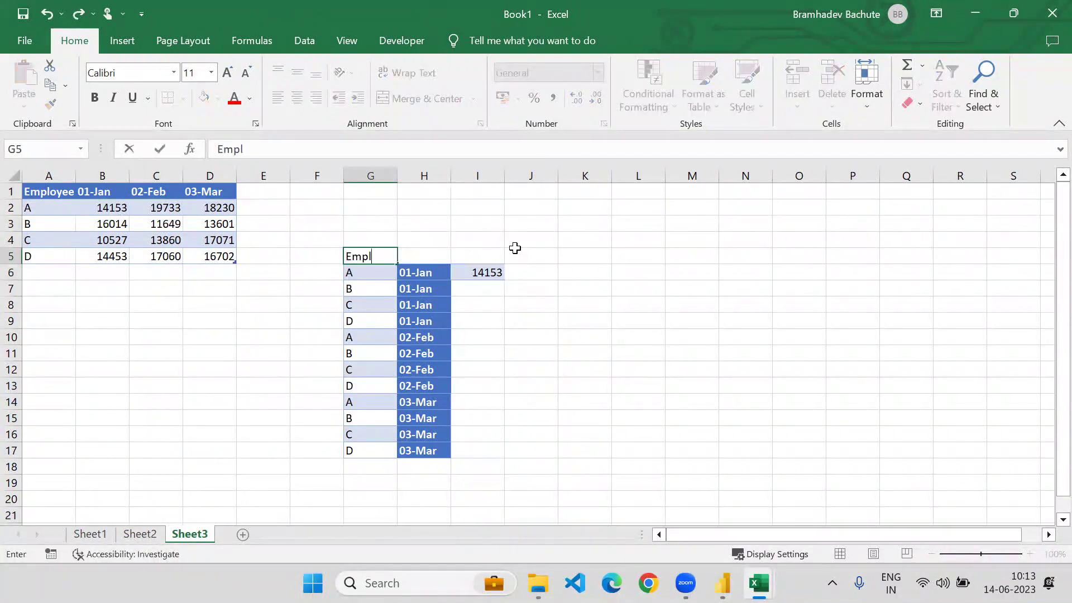
pyautogui.write('oyee')
pyautogui.press('Tab')
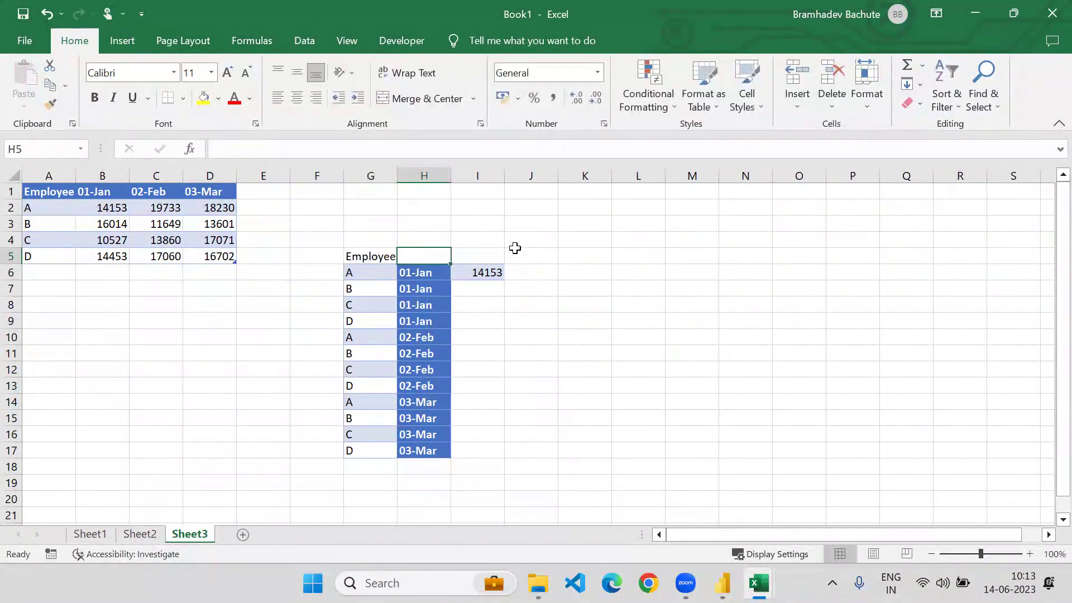
pyautogui.write('Month')
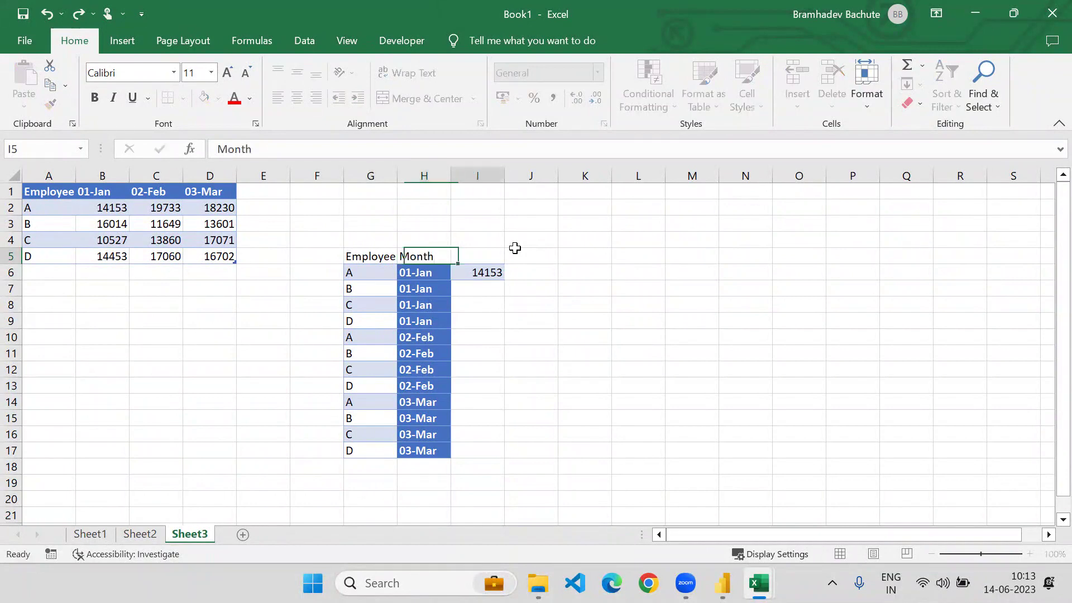
pyautogui.press('Tab')
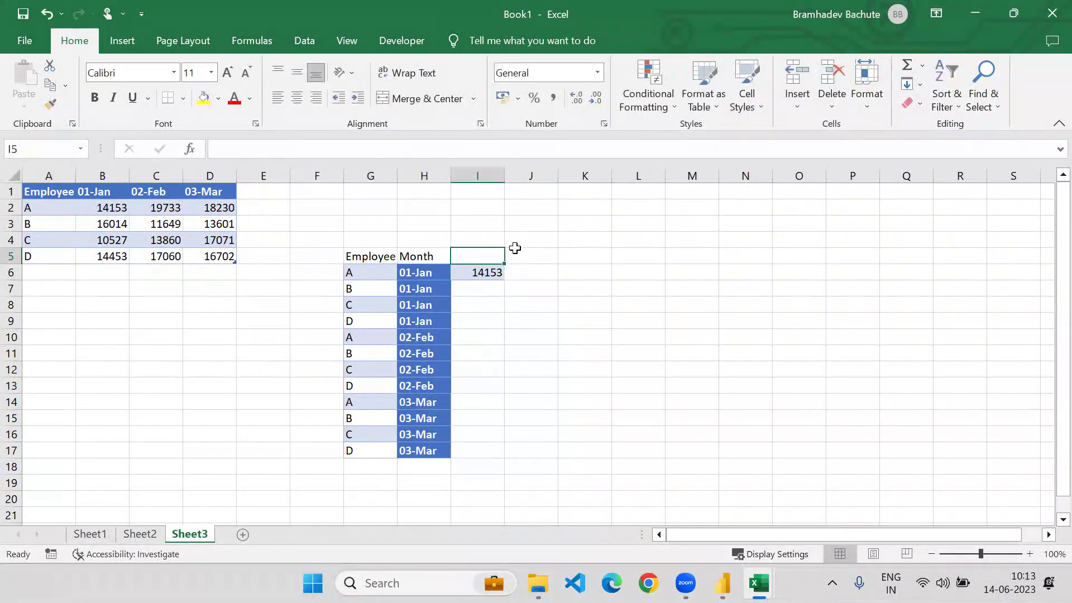
pyautogui.write('Inc')
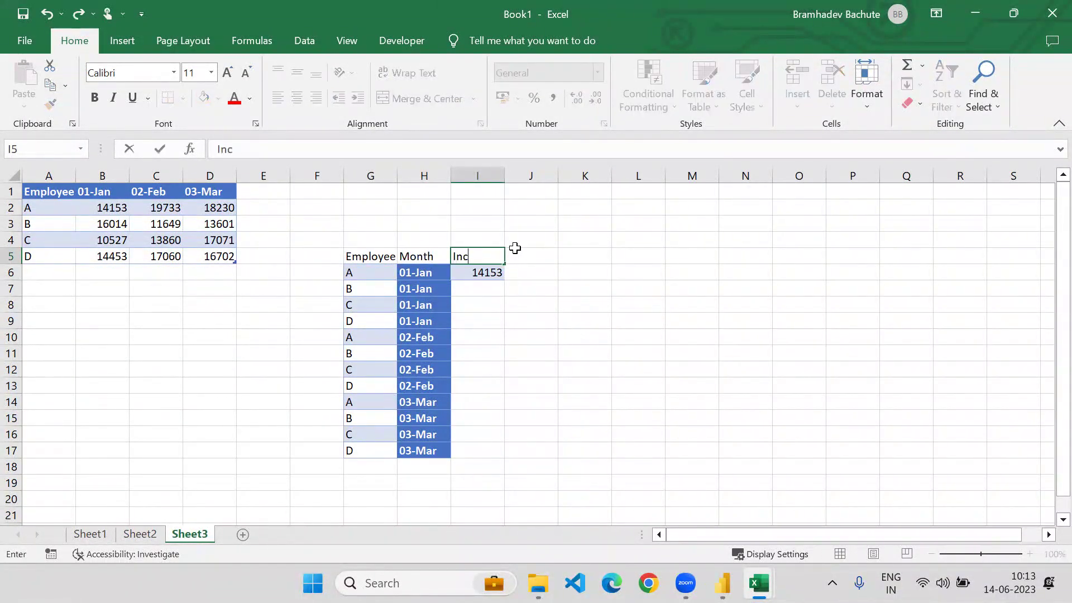
pyautogui.write('ome')
pyautogui.press('Return')
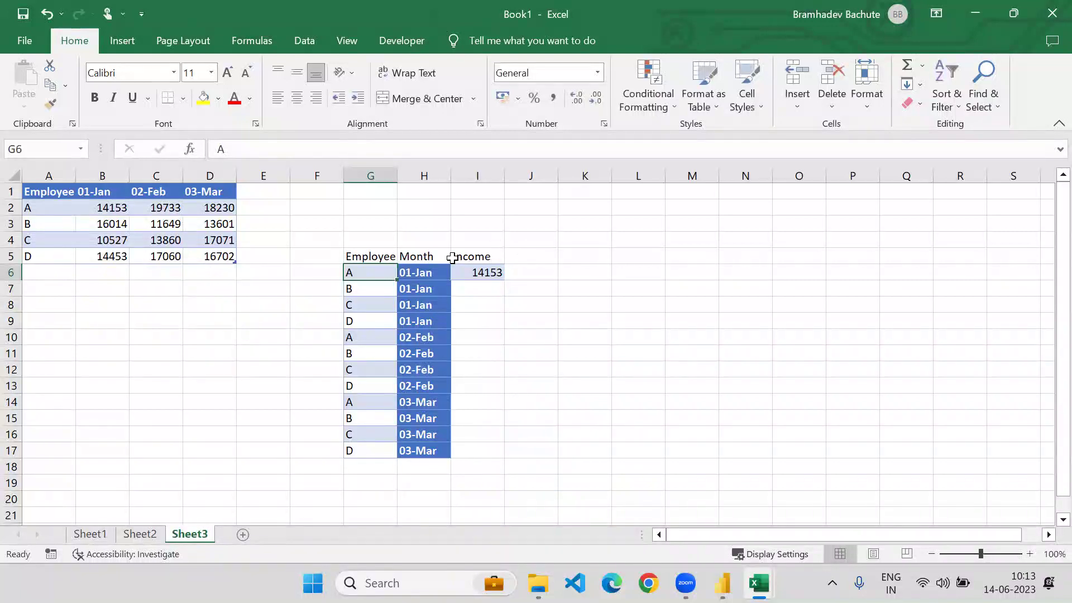
pyautogui.moveTo(377, 256); pyautogui.dragTo(461, 254)
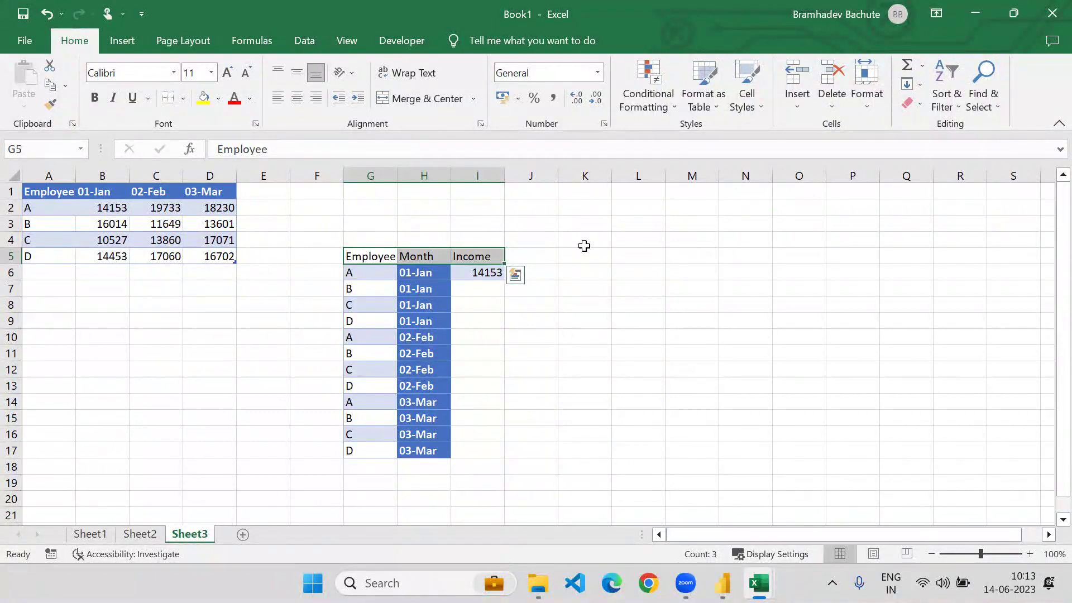
# Copy employee B's 01-Jan income 16014 into I7, then select the G5:I17 table.
pyautogui.click(378, 288)
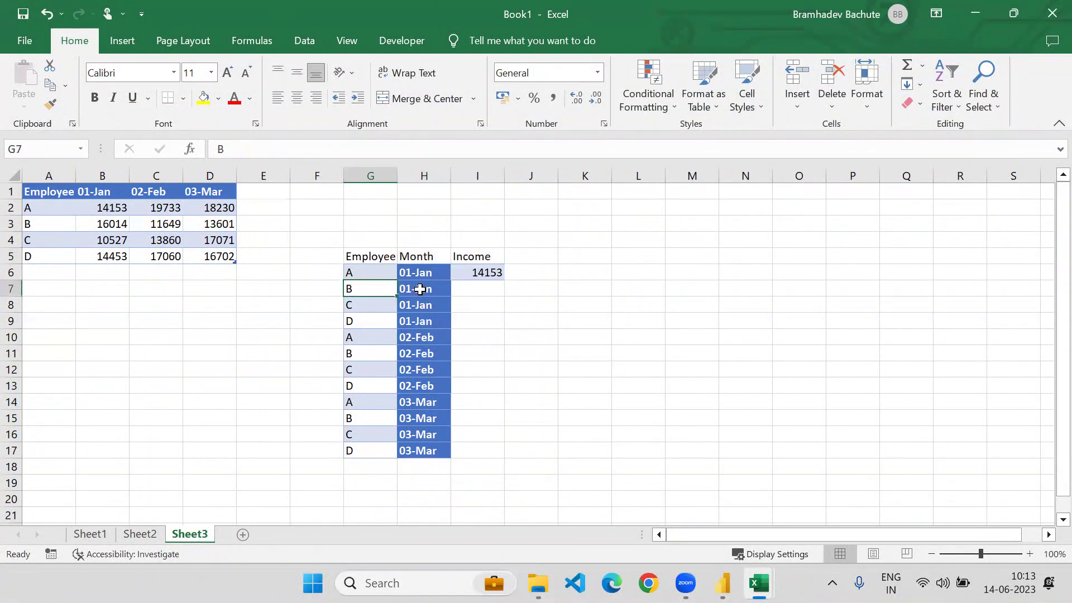
pyautogui.moveTo(378, 289); pyautogui.dragTo(421, 289)
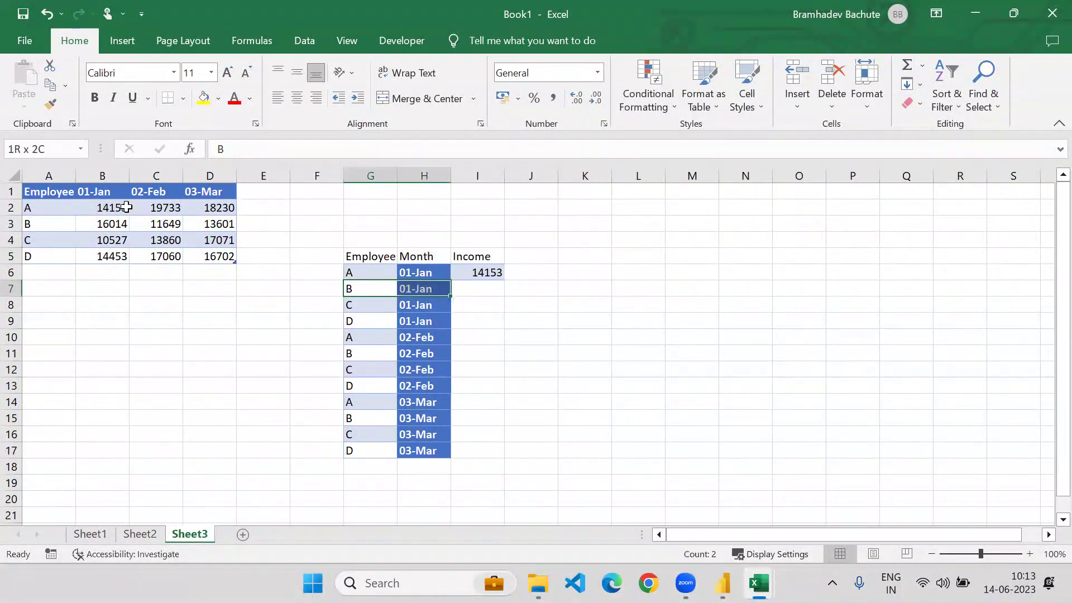
pyautogui.click(57, 221)
pyautogui.click(79, 221)
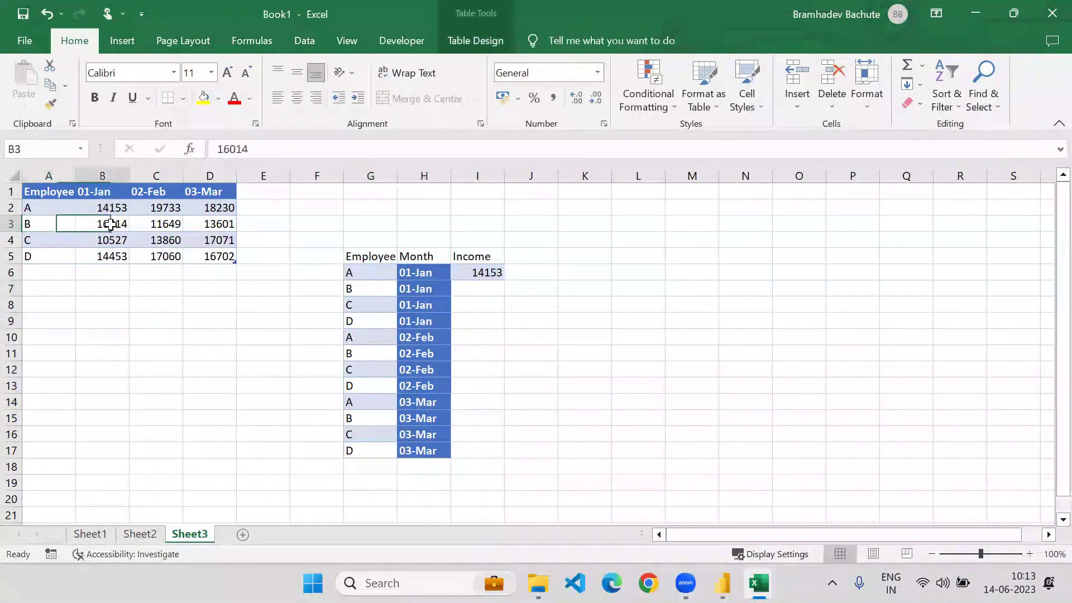
pyautogui.hotkey('ctrl', 'c')
pyautogui.click(474, 287)
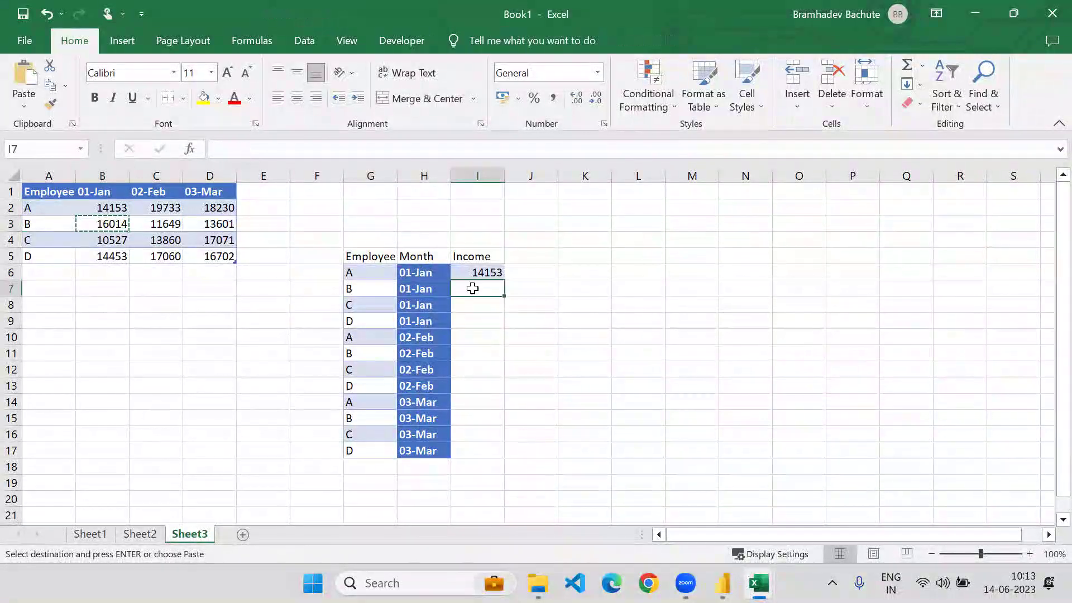
pyautogui.hotkey('ctrl', 'v')
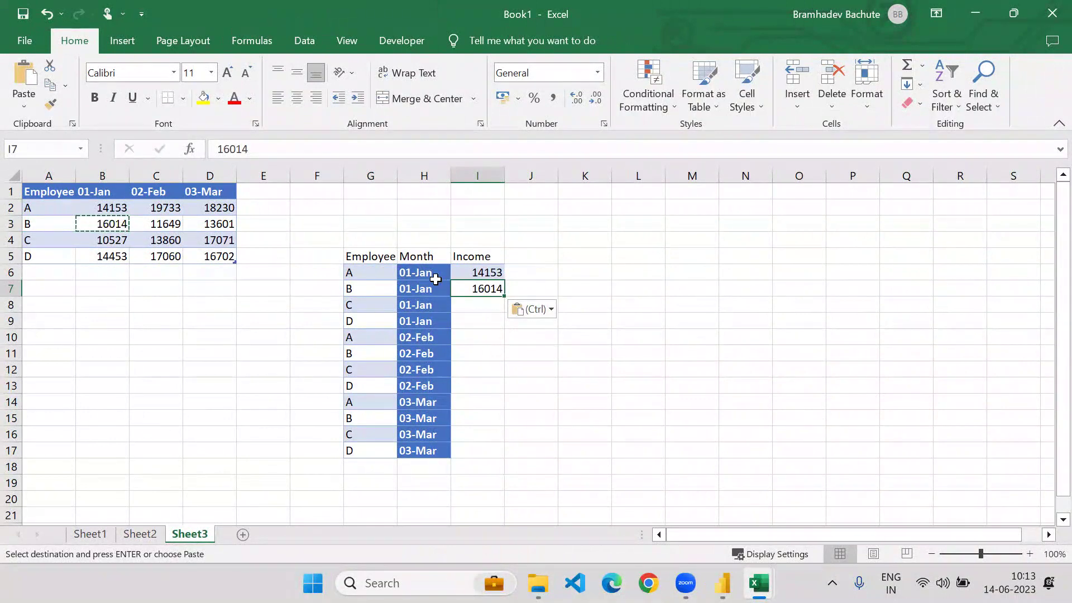
pyautogui.press('Escape')
pyautogui.moveTo(368, 257); pyautogui.dragTo(472, 451)
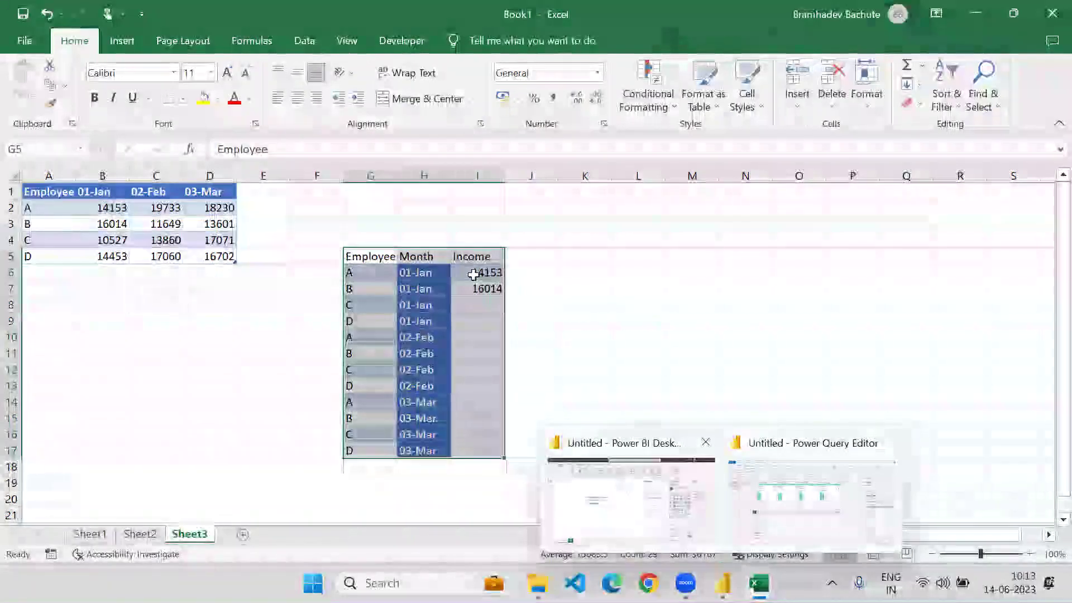
pyautogui.click(837, 536)
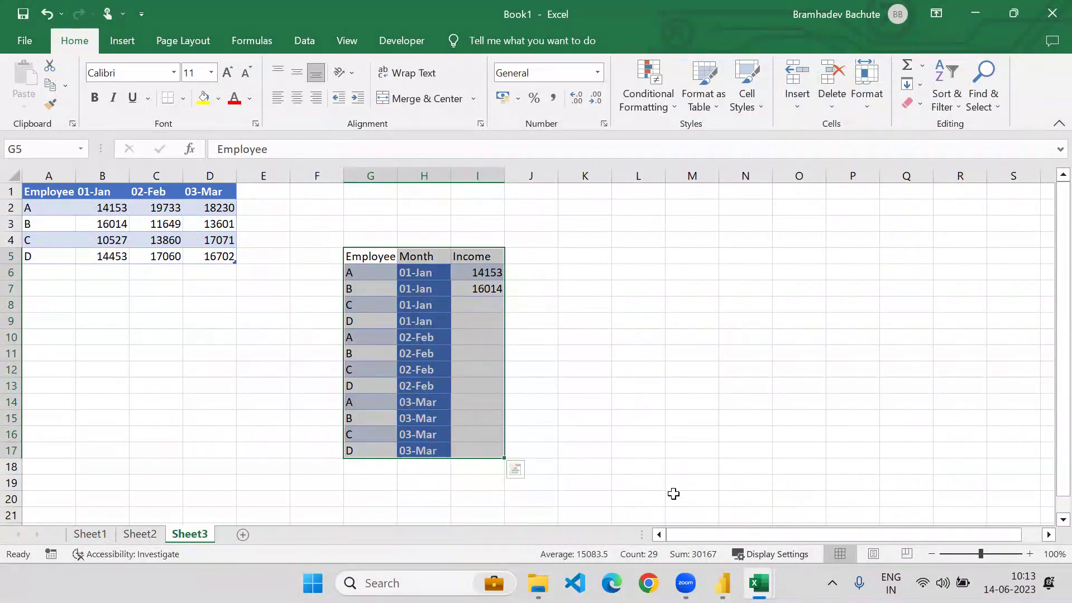
# Bring Power Query Editor forward and open the Unpivot query.
pyautogui.moveTo(723, 583)
pyautogui.click(769, 516)
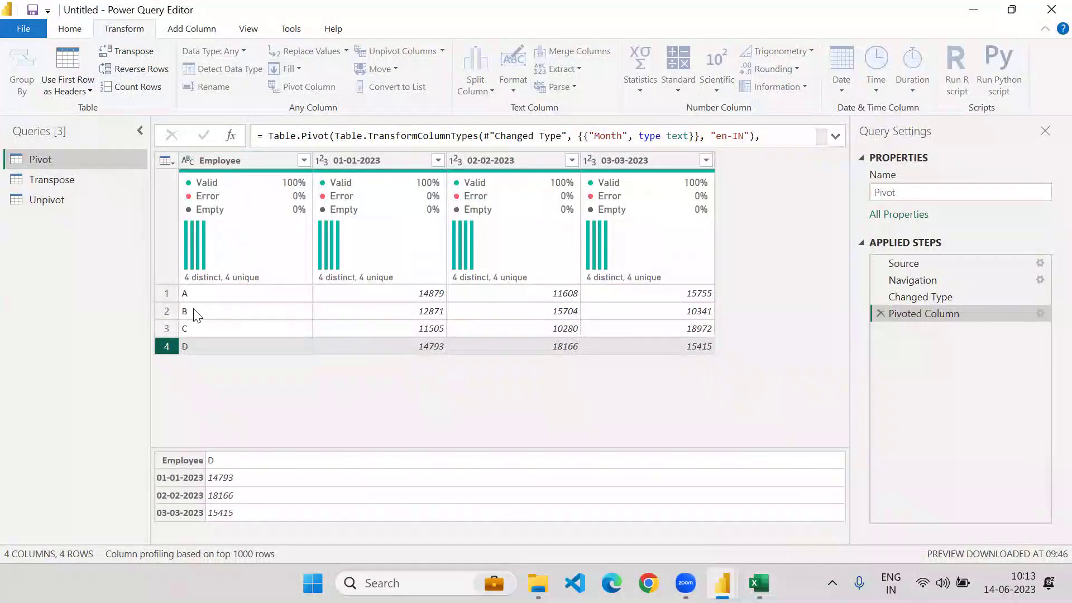
pyautogui.click(75, 198)
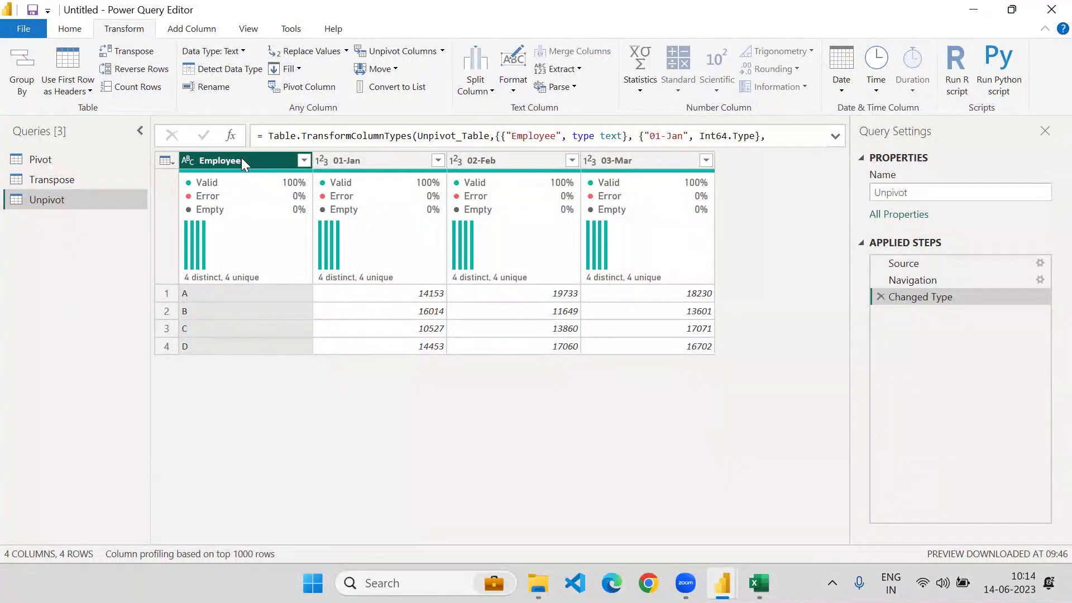
# Select the Employee column and show the Unpivot Columns options.
pyautogui.click(443, 50)
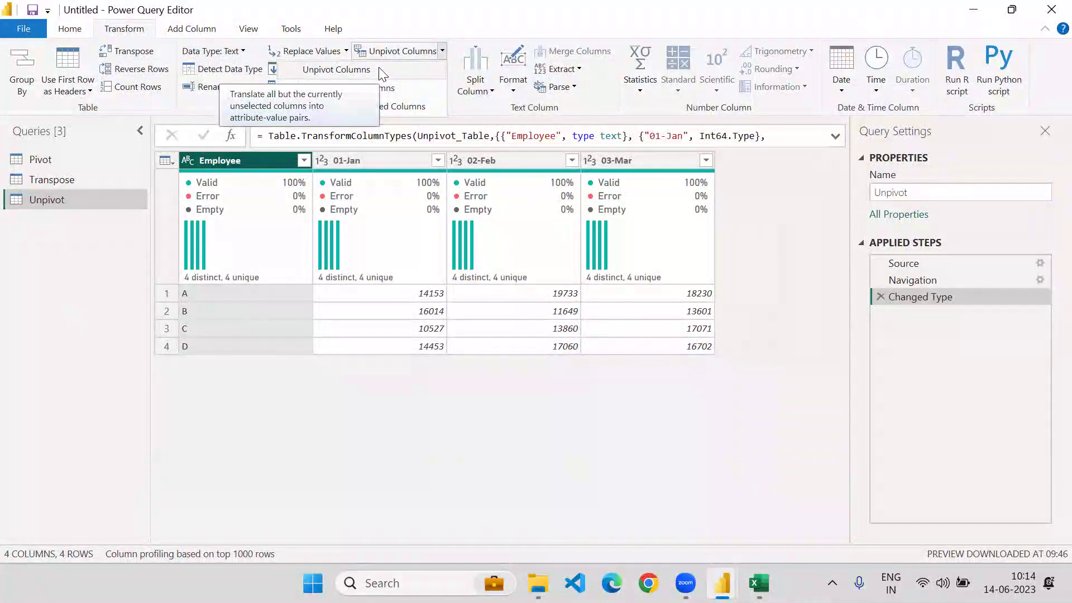
pyautogui.click(381, 160)
pyautogui.click(382, 160)
pyautogui.keyDown('ctrl'); pyautogui.click(503, 162); pyautogui.keyUp('ctrl')
pyautogui.keyDown('ctrl'); pyautogui.click(624, 165); pyautogui.keyUp('ctrl')
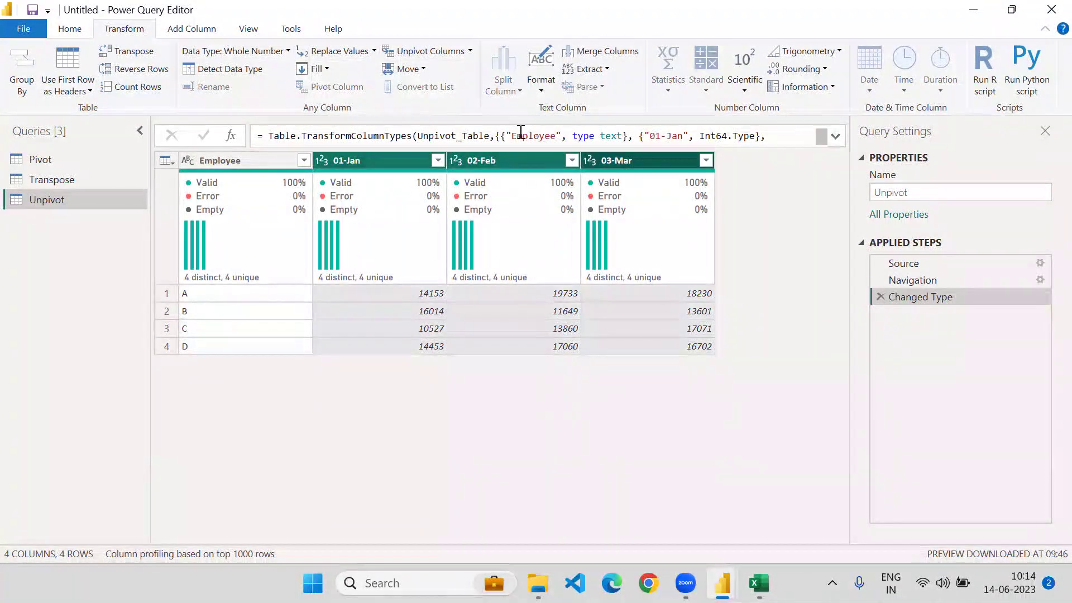
pyautogui.click(470, 50)
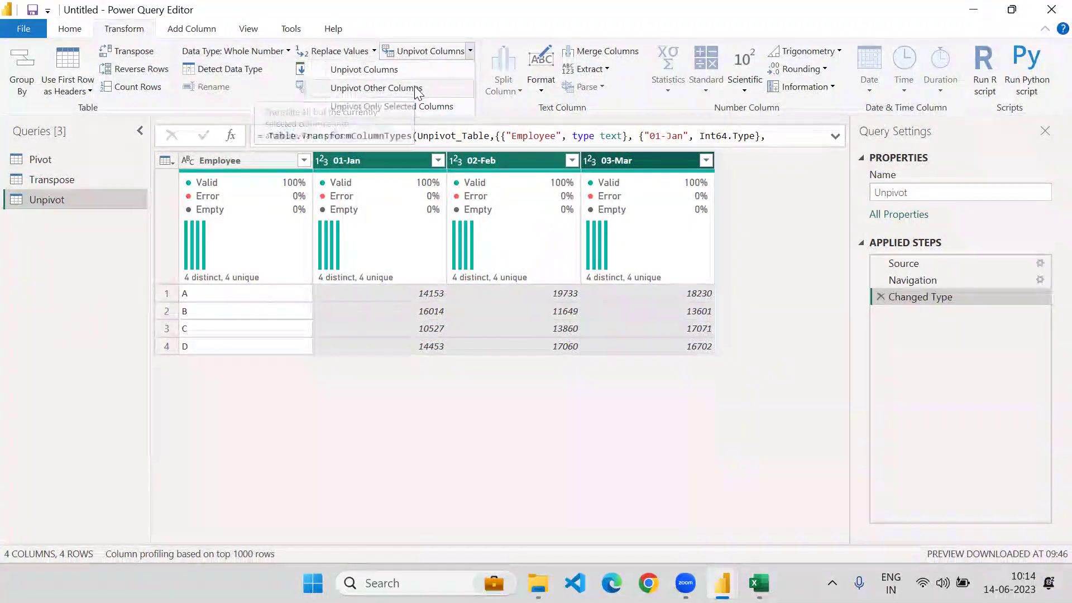
pyautogui.click(255, 164)
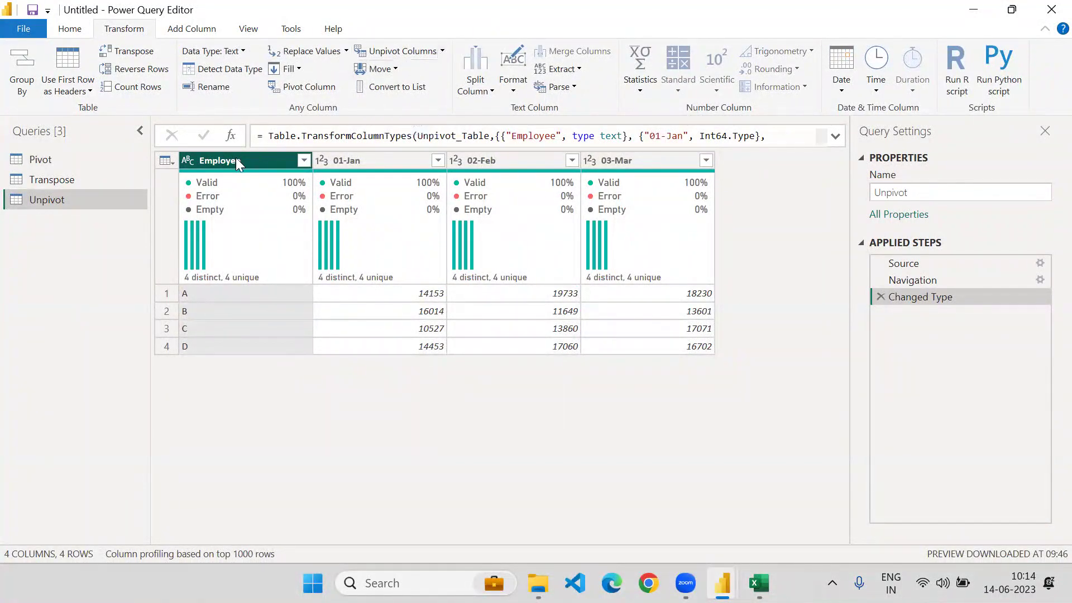
pyautogui.click(442, 51)
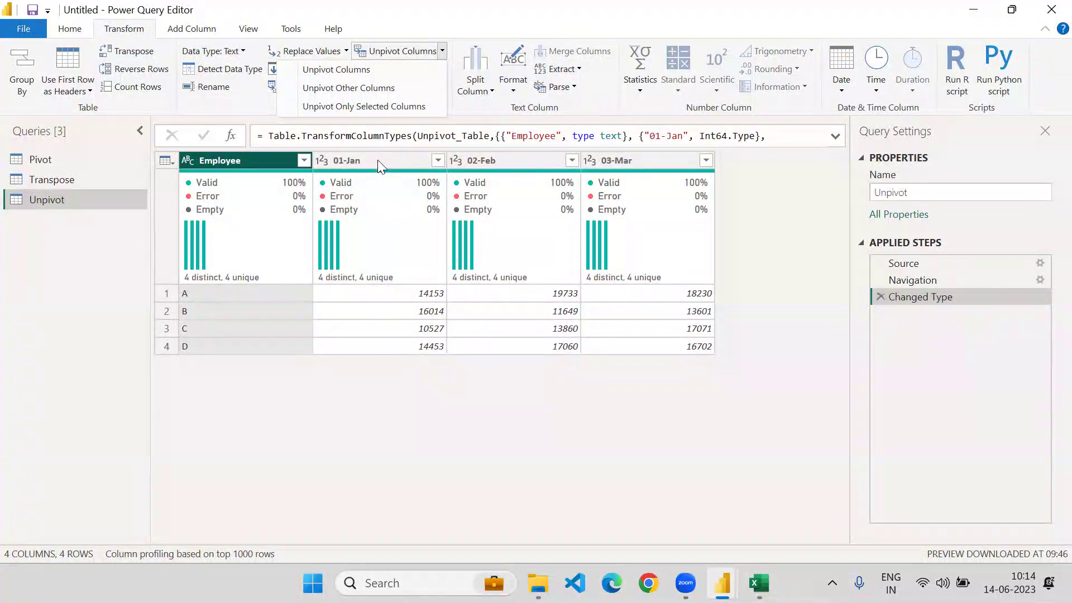
# Unpivot all columns except Employee and rename the Attribute column to Month.
pyautogui.click(364, 89)
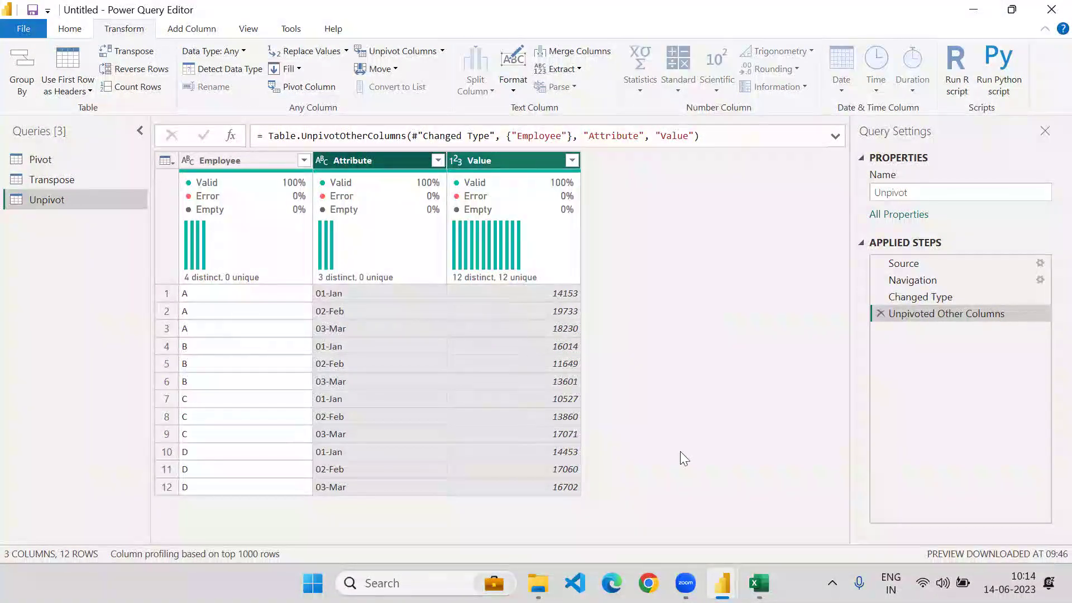
pyautogui.doubleClick(376, 162)
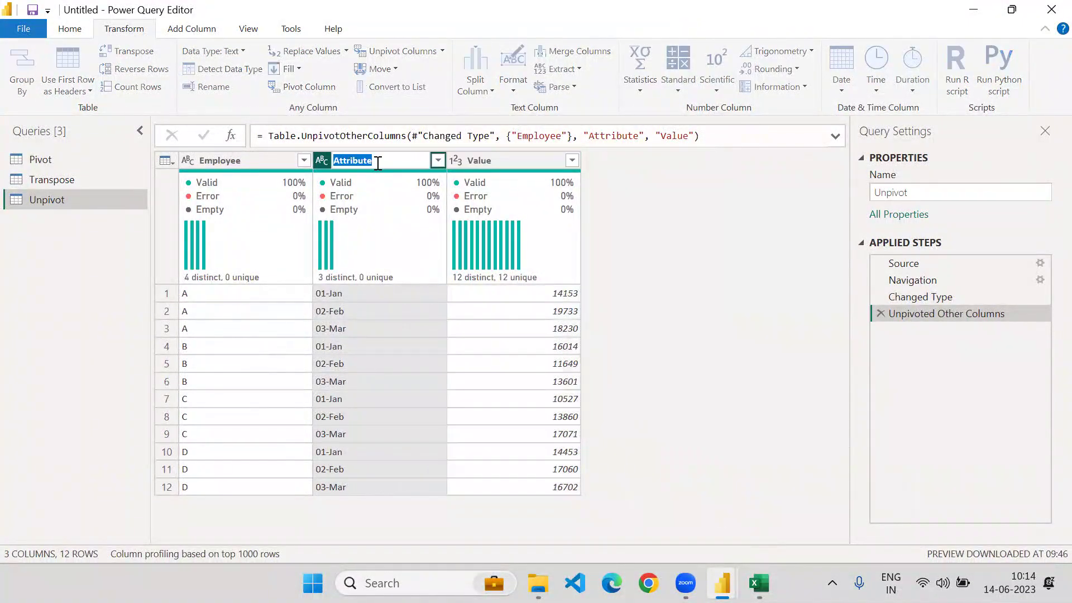
pyautogui.write('Month')
pyautogui.press('Return')
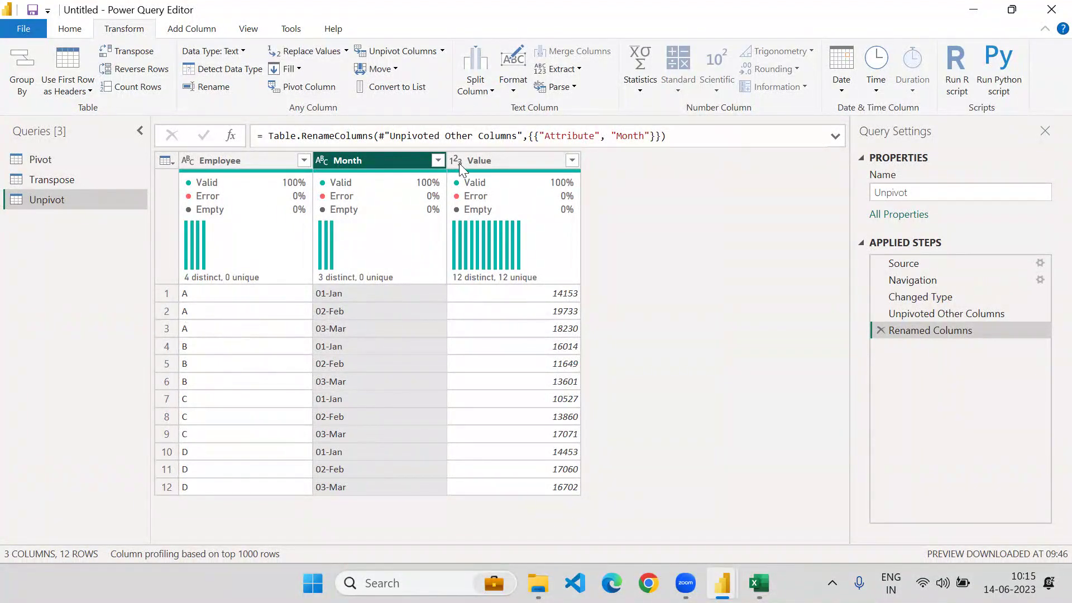
pyautogui.click(487, 160)
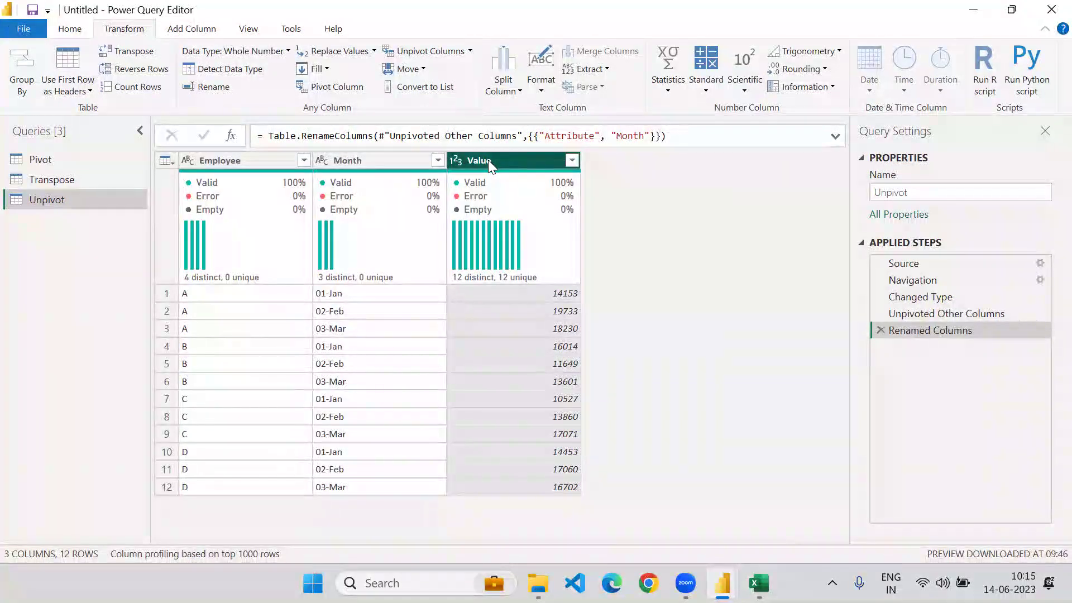
# Rename the Value column to Income in the Unpivot query.
pyautogui.doubleClick(488, 159)
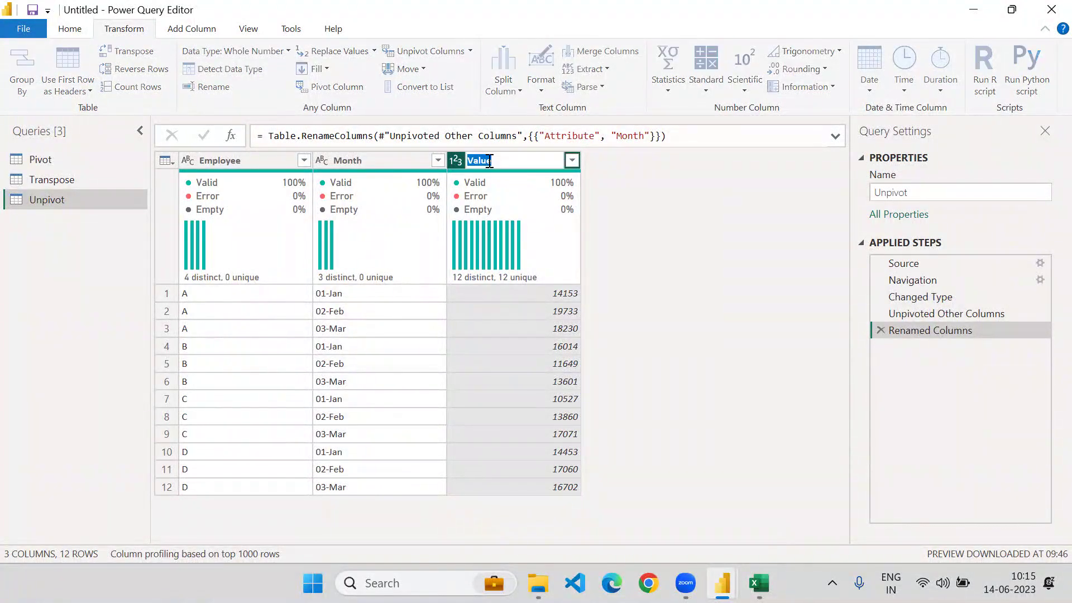
pyautogui.write('Income')
pyautogui.press('Return')
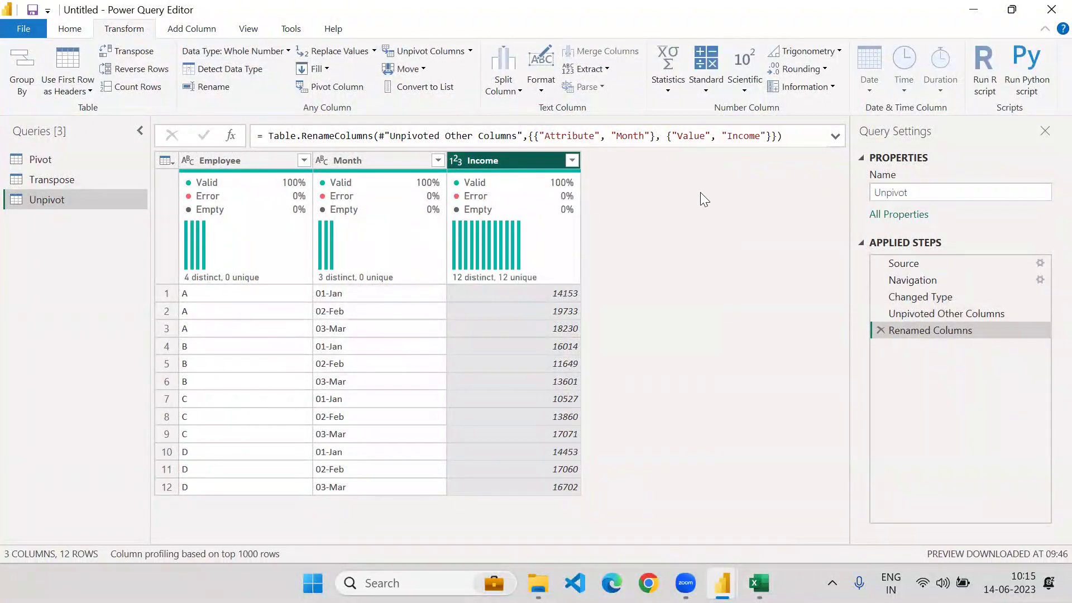
pyautogui.click(366, 161)
pyautogui.click(484, 163)
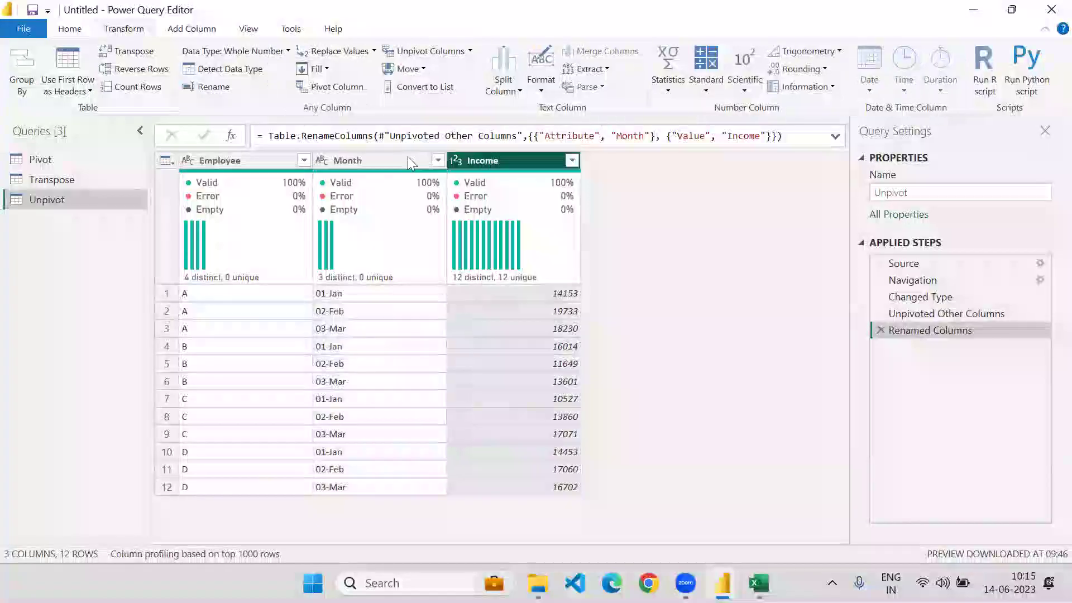
pyautogui.click(407, 158)
pyautogui.click(483, 160)
pyautogui.click(257, 158)
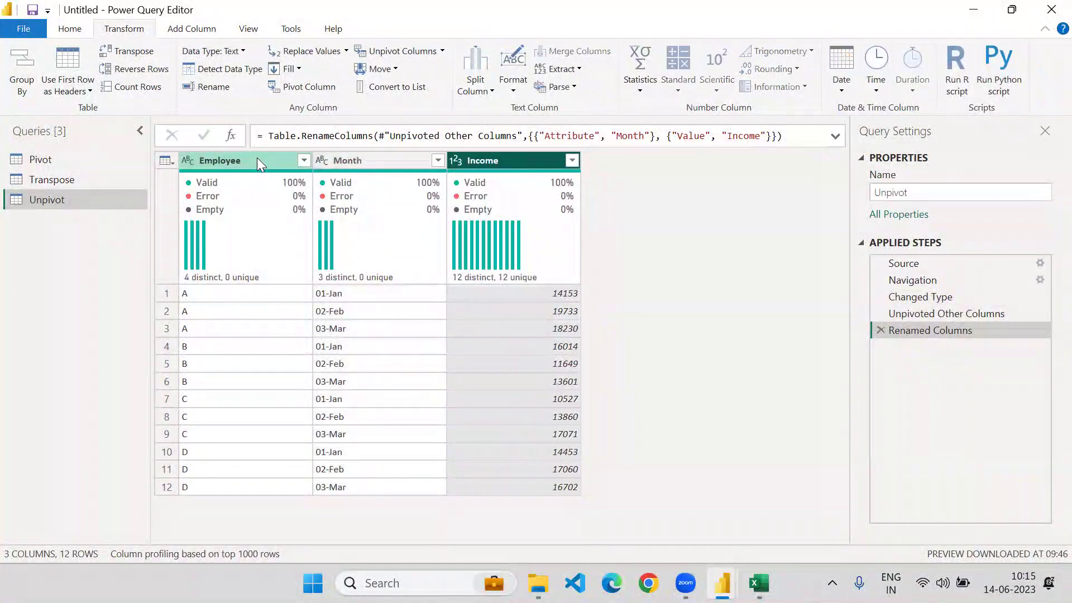
# Compare against the Pivot query, return to Unpivot, and minimize all windows.
pyautogui.click(54, 160)
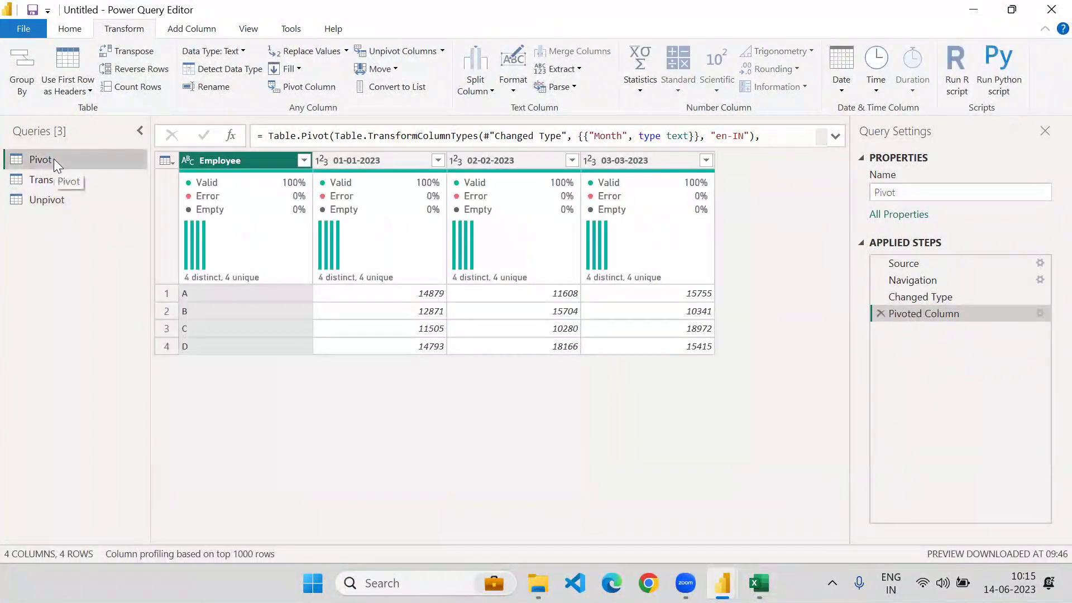
pyautogui.click(920, 296)
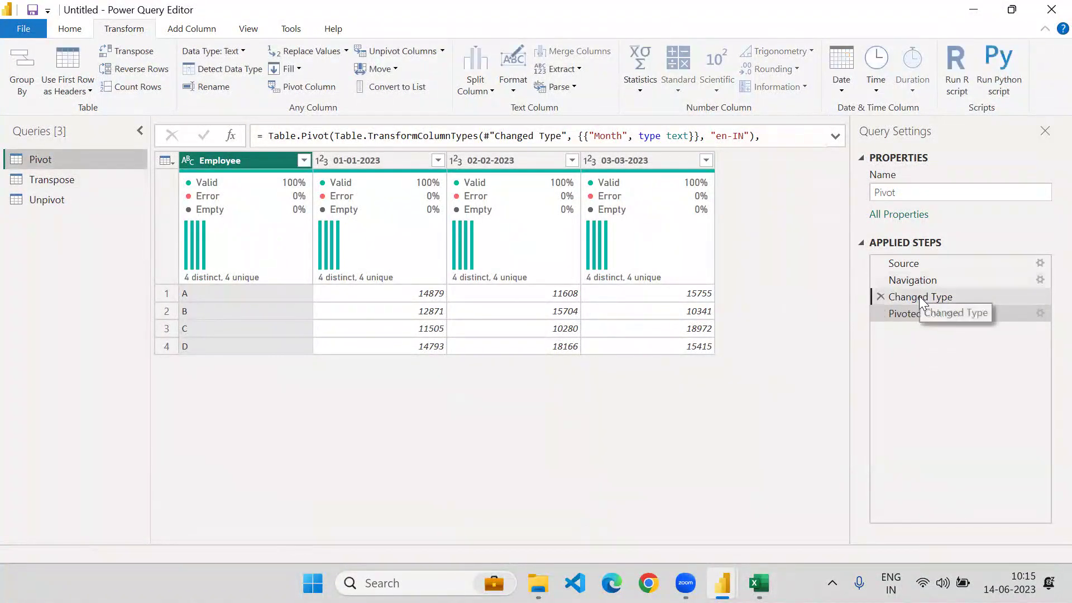
pyautogui.click(71, 201)
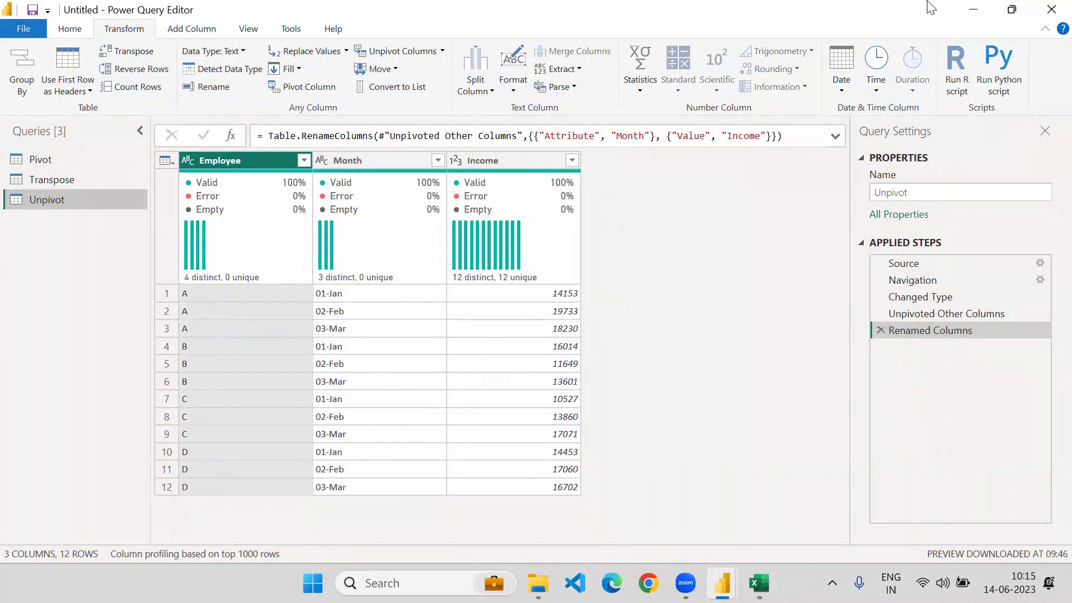
pyautogui.click(973, 10)
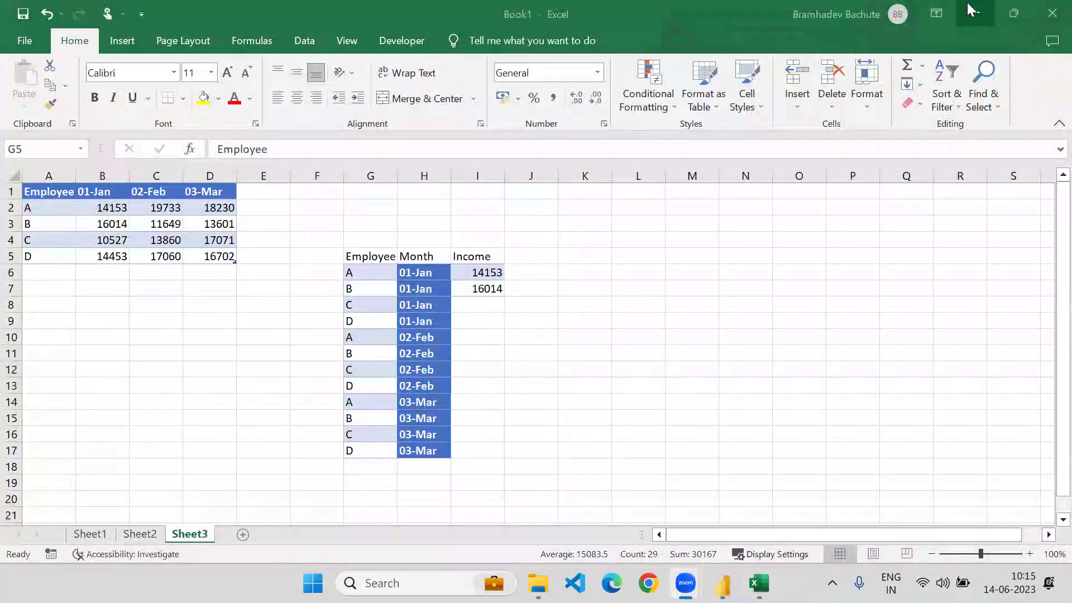
pyautogui.click(972, 10)
pyautogui.click(970, 9)
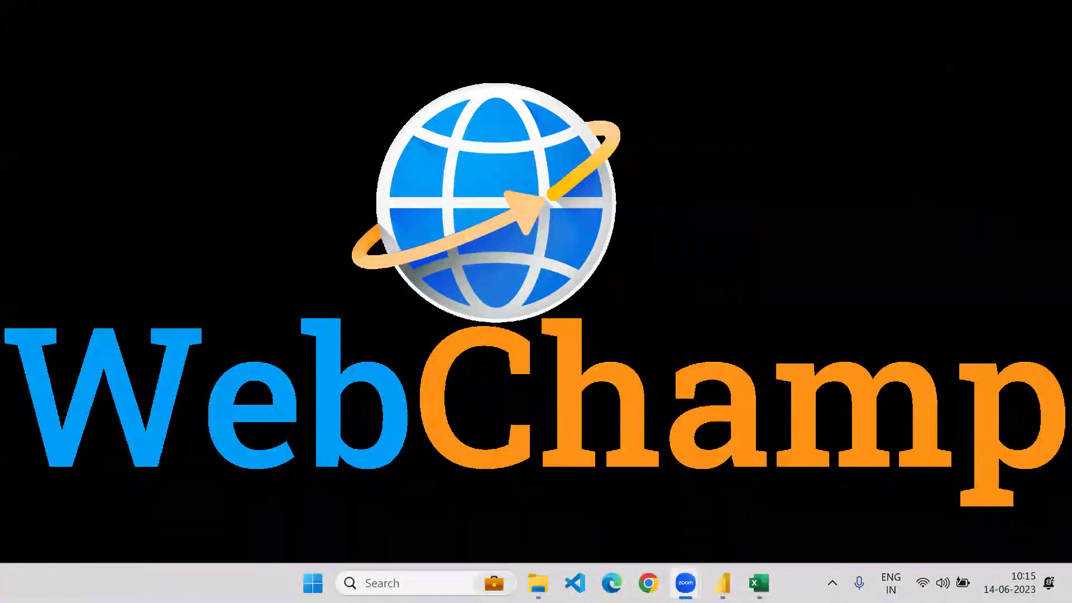